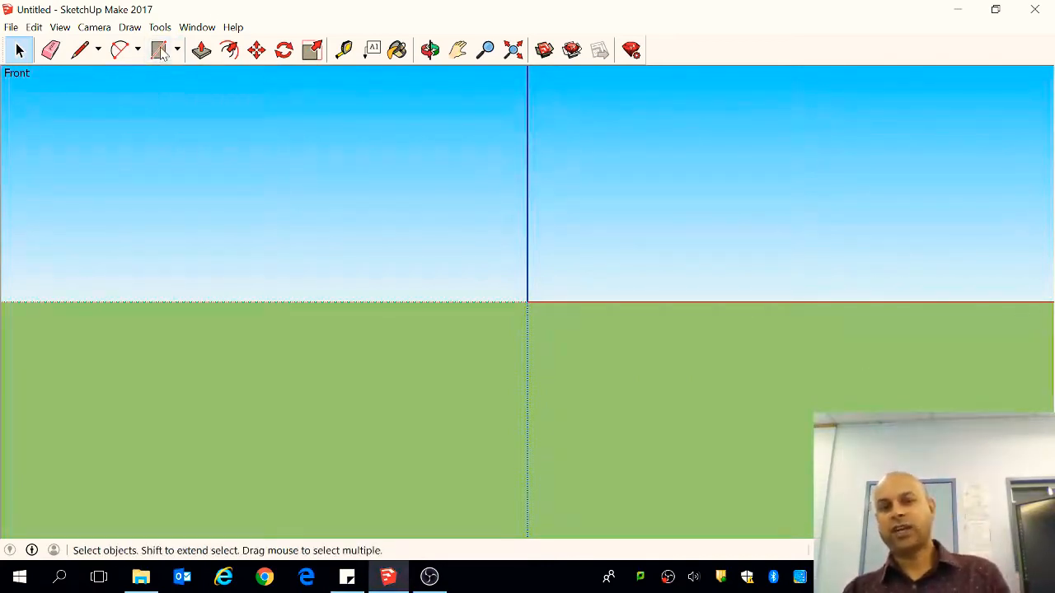
pyautogui.click(158, 50)
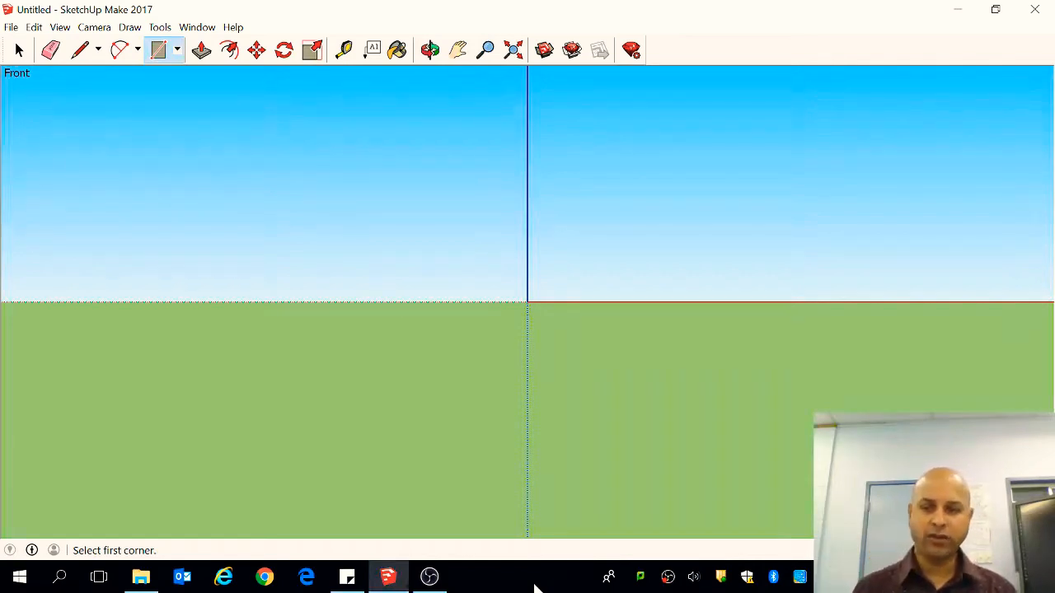
pyautogui.click(433, 51)
pyautogui.moveTo(691, 235); pyautogui.dragTo(546, 295)
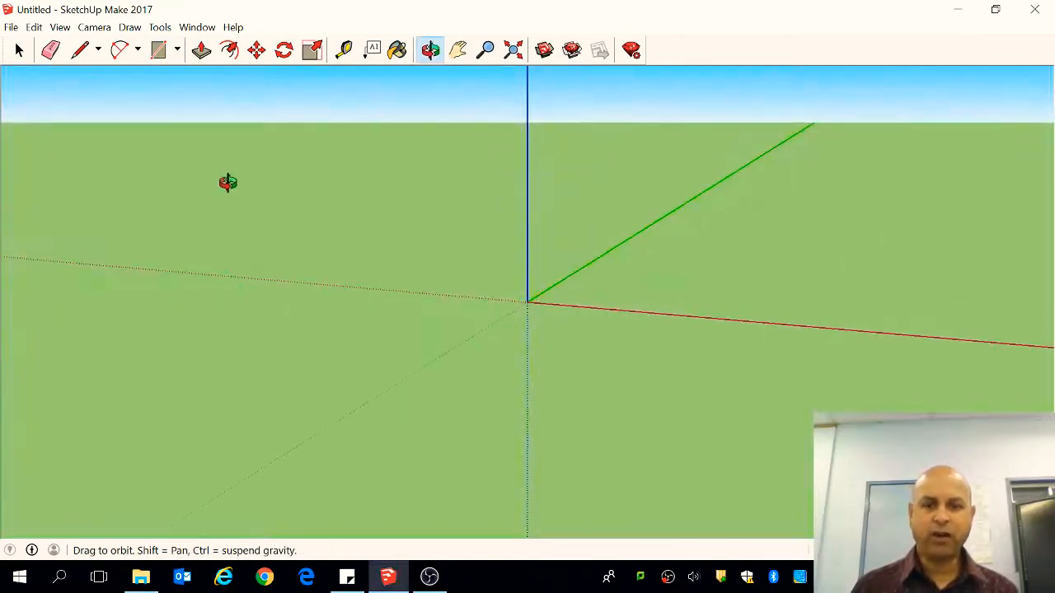
pyautogui.scroll(-1, 228, 182)
pyautogui.scroll(5, 227, 183)
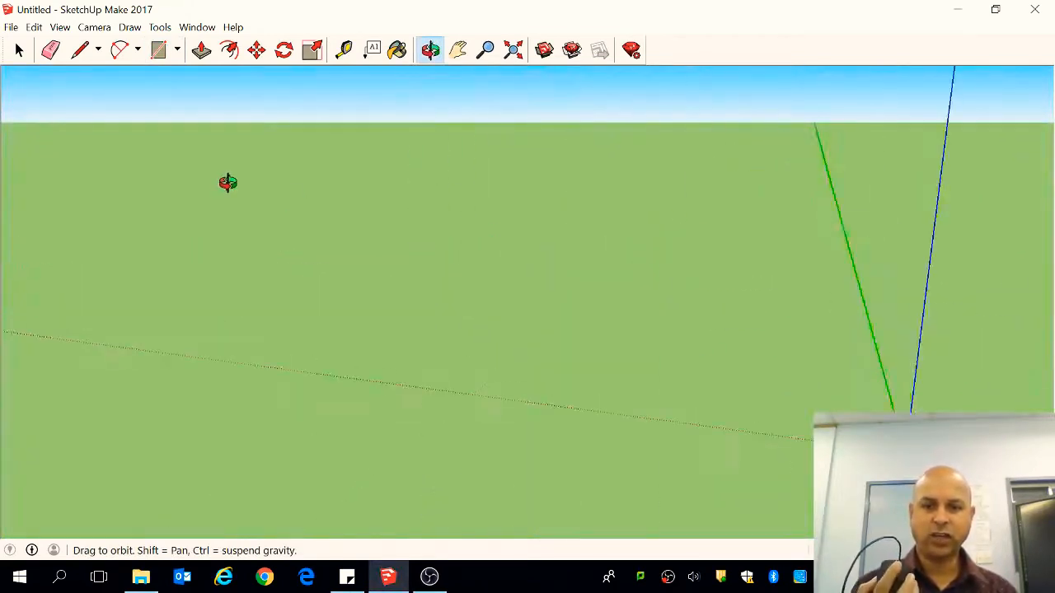
pyautogui.scroll(-2, 228, 182)
pyautogui.scroll(1, 228, 182)
pyautogui.scroll(-2, 227, 183)
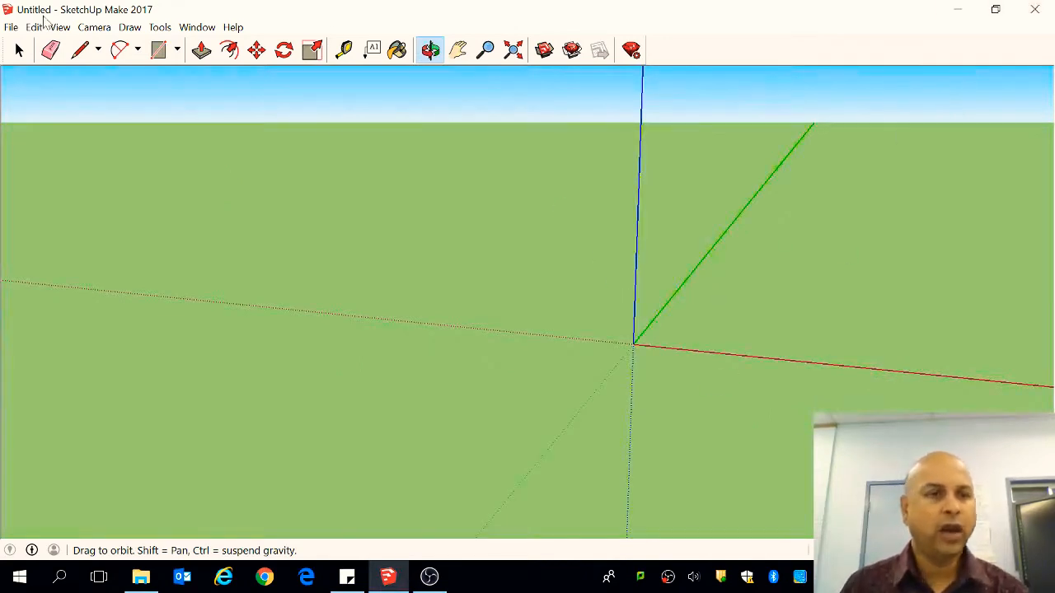
# - Switch to the standard Front view and draw an upright rectangle resting on the ground line, on the negative side of the red axis
pyautogui.click(91, 27)
pyautogui.moveTo(206, 78)
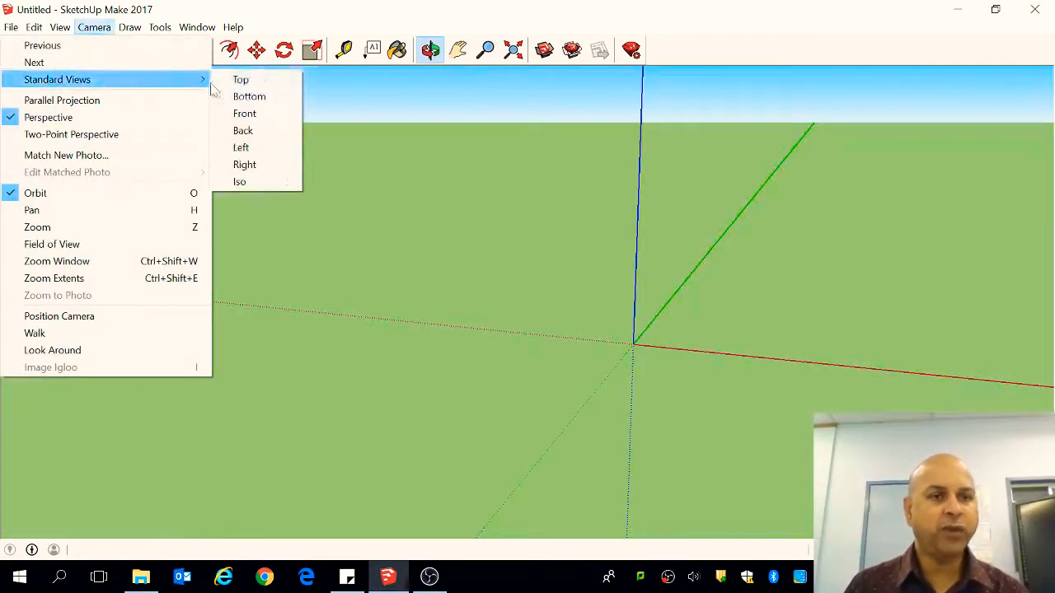
pyautogui.click(247, 113)
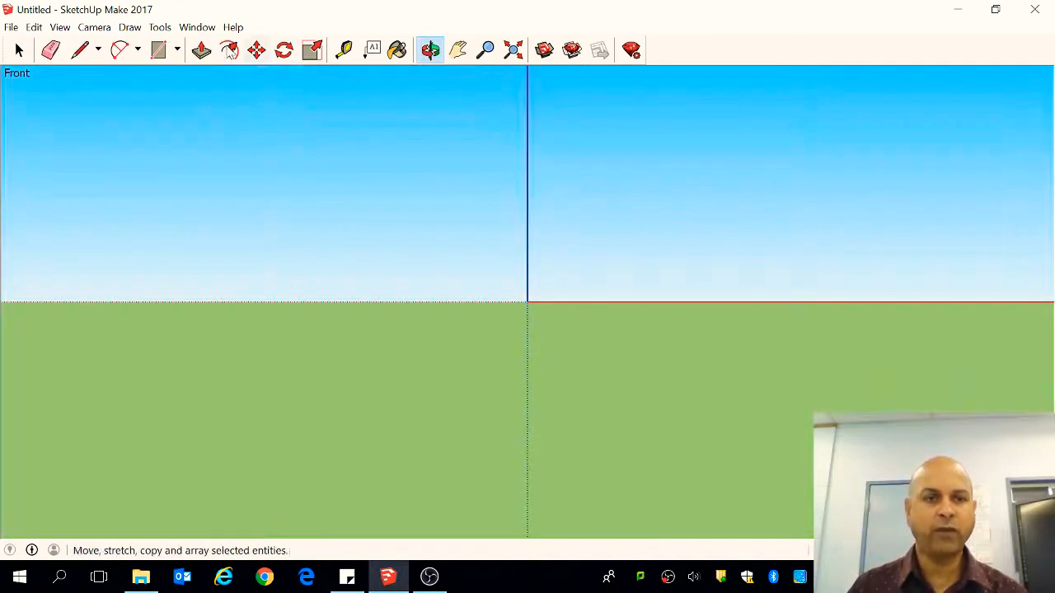
pyautogui.click(158, 51)
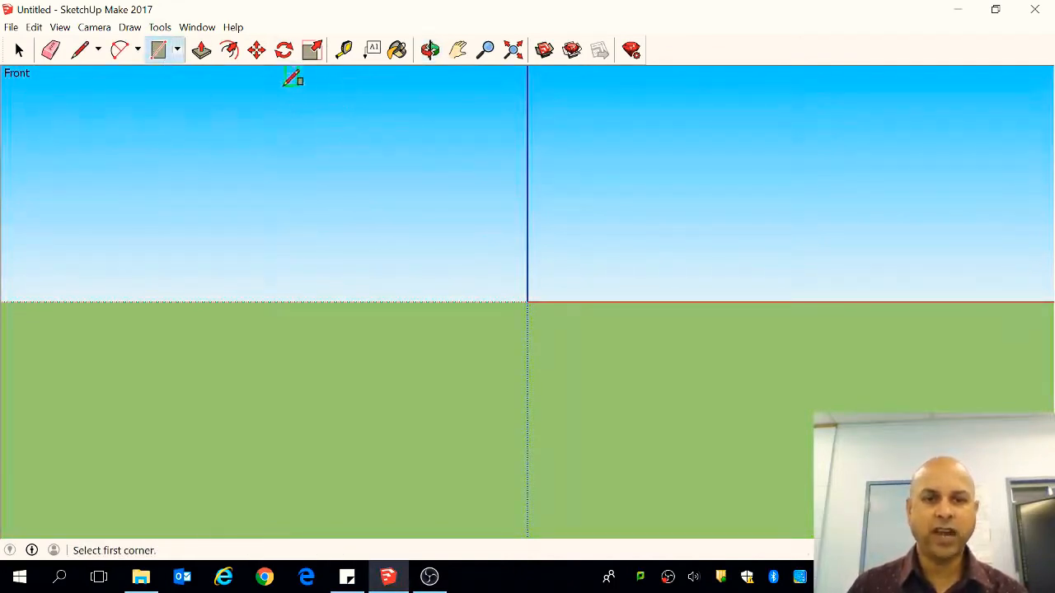
pyautogui.click(249, 87)
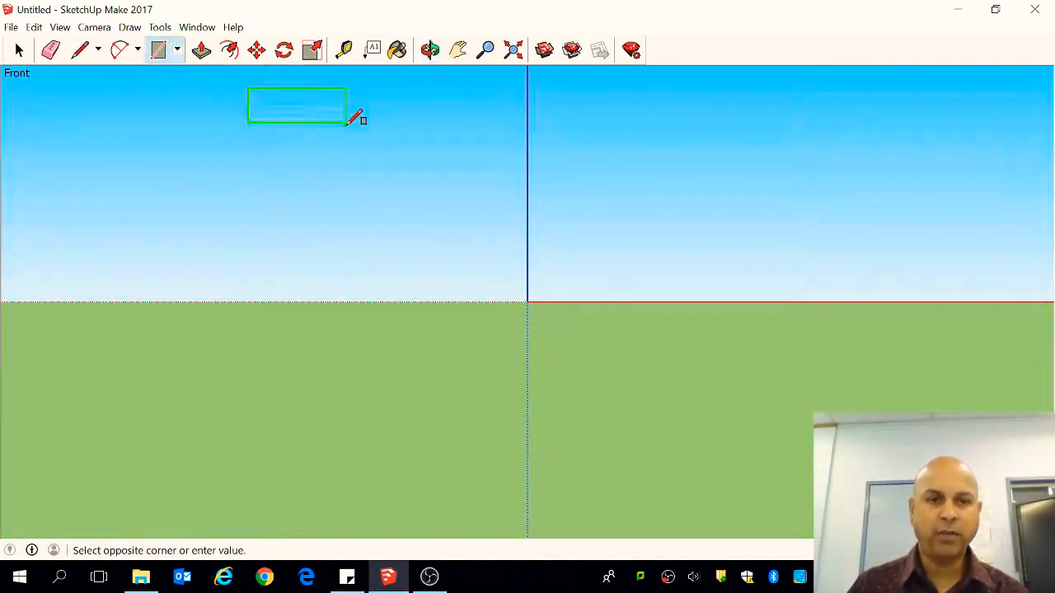
pyautogui.click(394, 300)
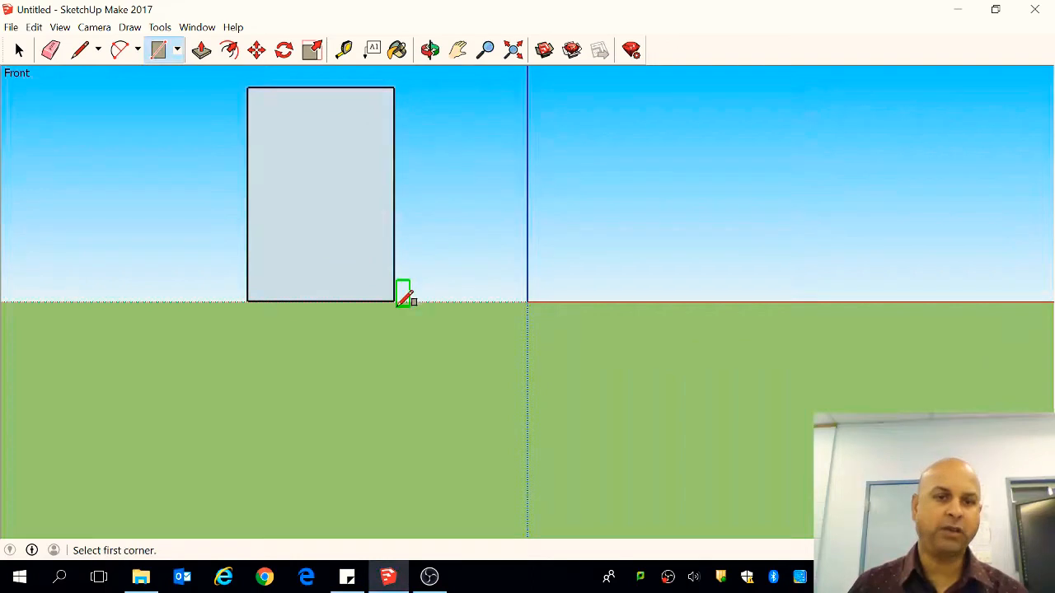
# - Create a new material that uses the image hs.jpg from the Desktop as its texture
pyautogui.click(396, 51)
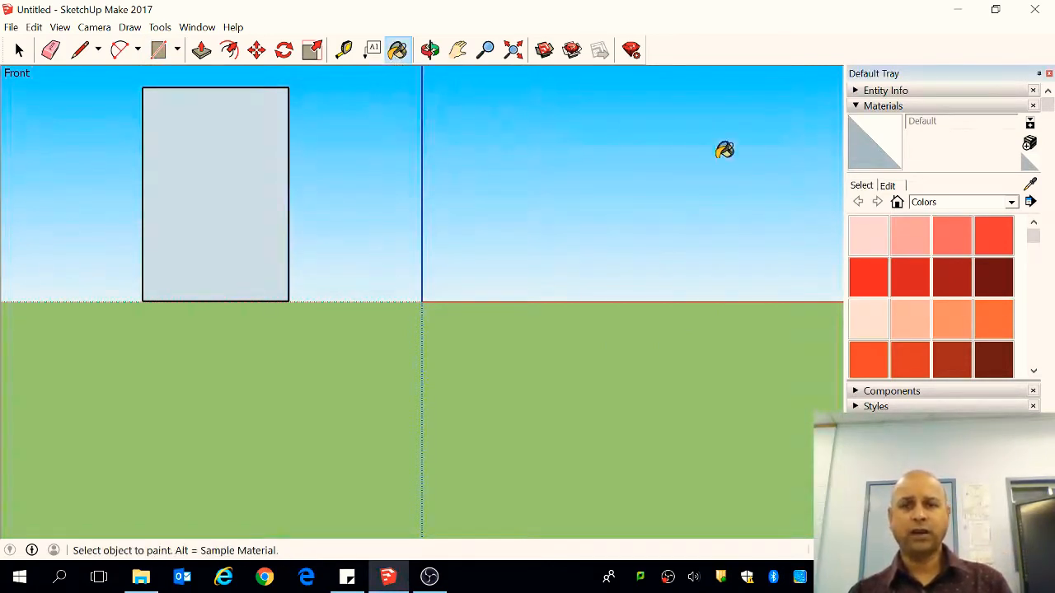
pyautogui.click(1028, 144)
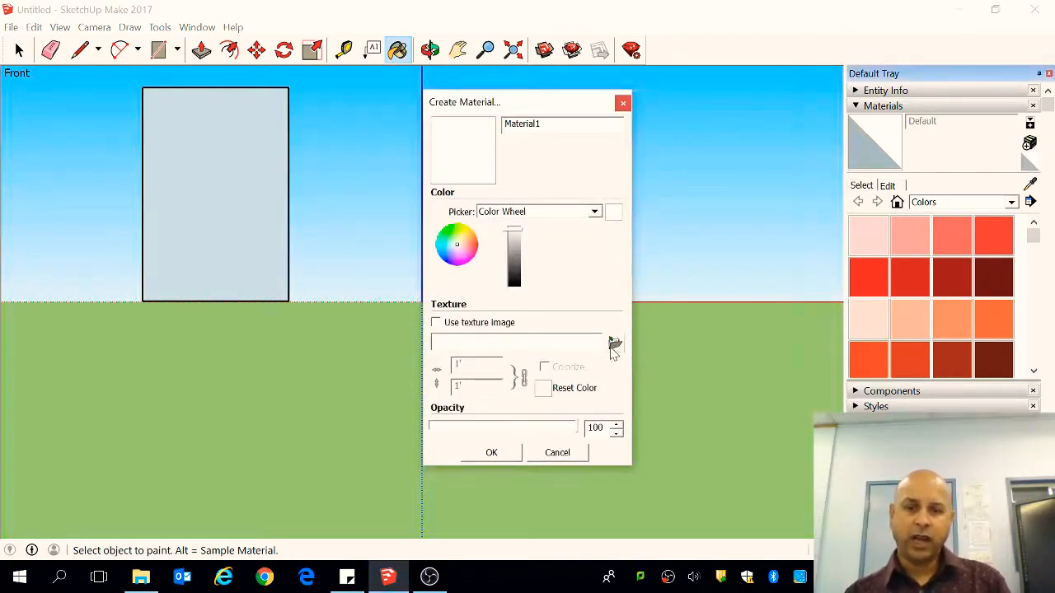
pyautogui.click(614, 343)
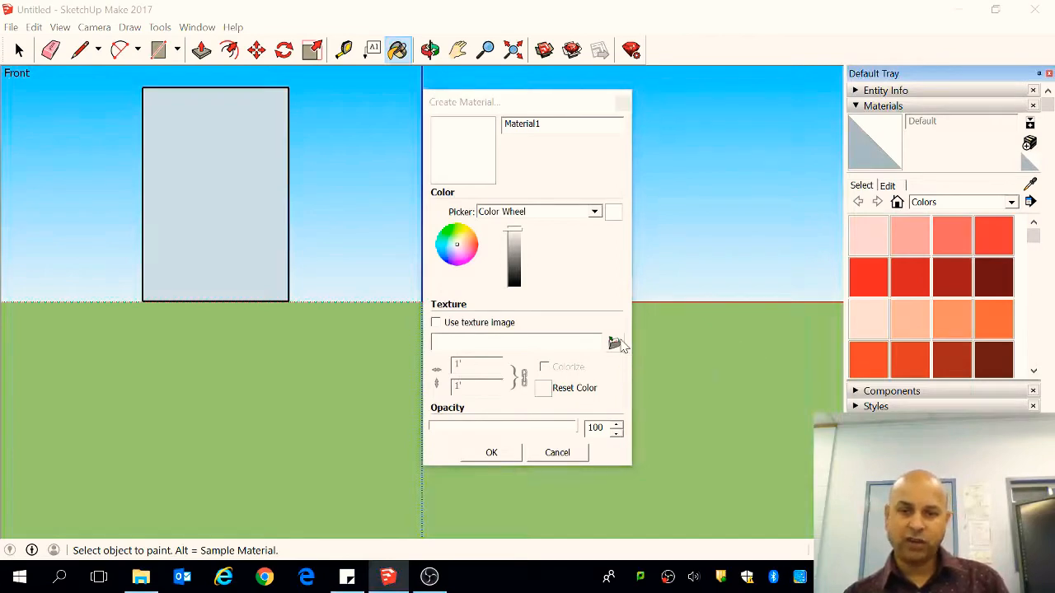
pyautogui.click(333, 186)
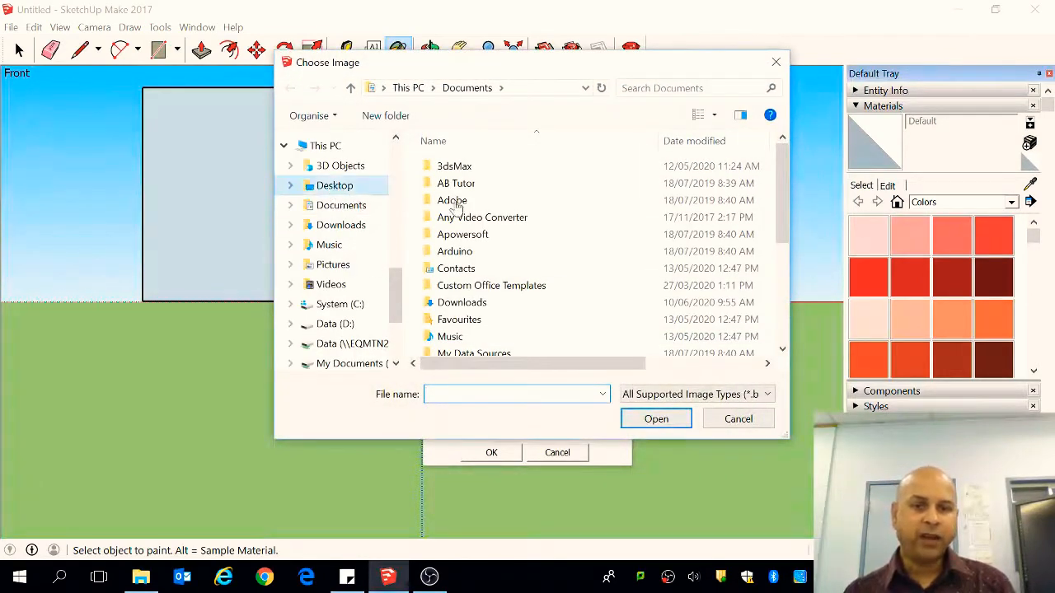
pyautogui.moveTo(789, 160); pyautogui.dragTo(770, 217)
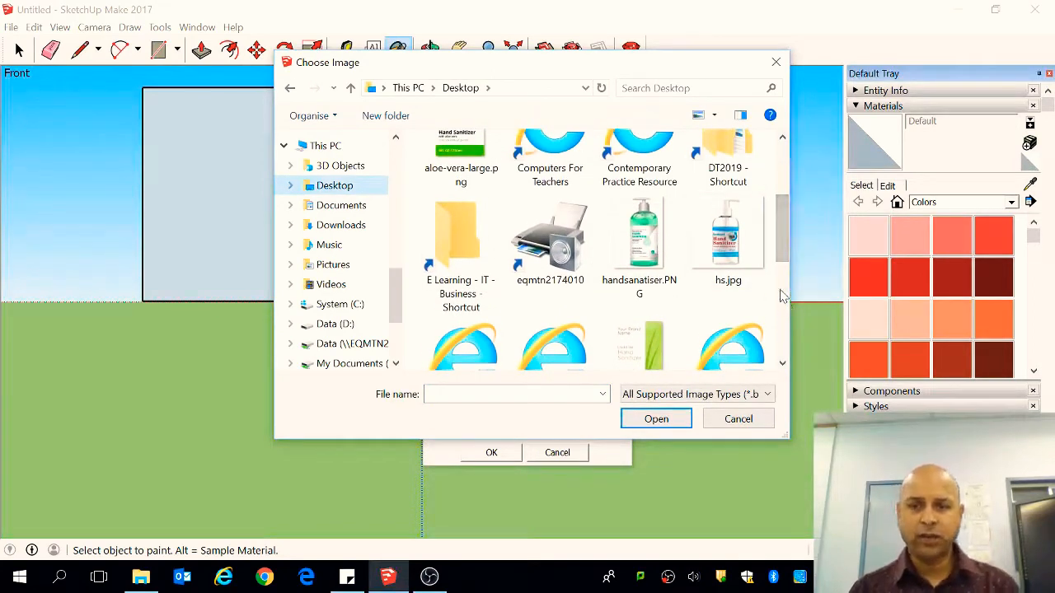
pyautogui.click(728, 241)
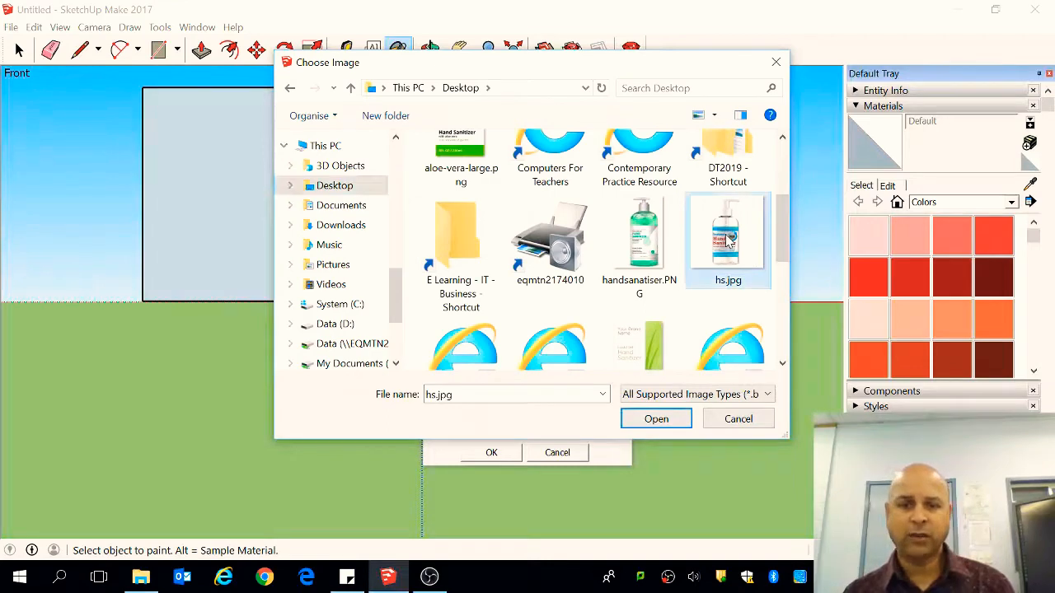
pyautogui.click(671, 418)
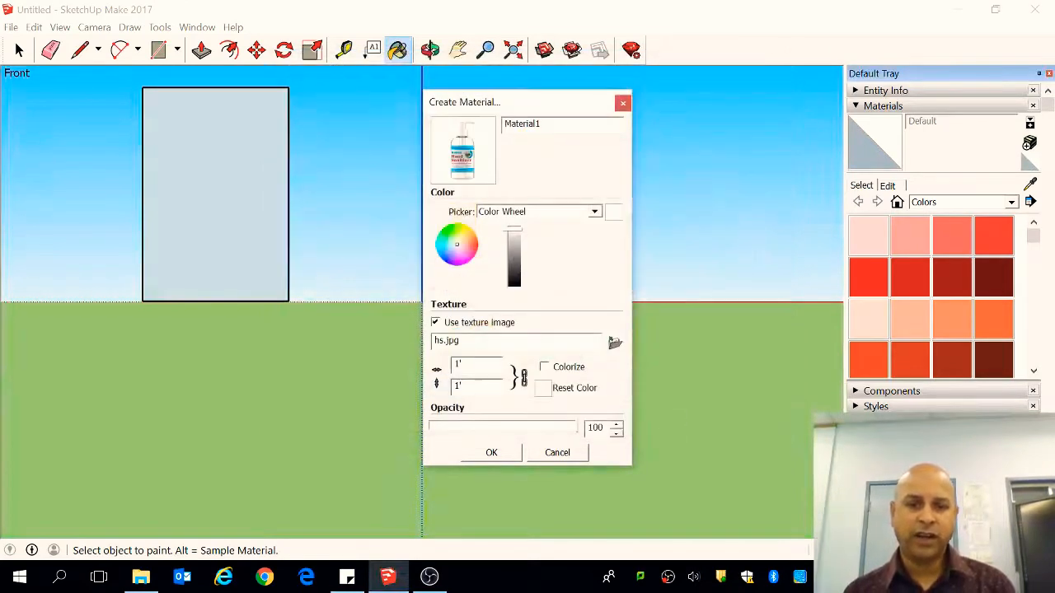
pyautogui.click(492, 454)
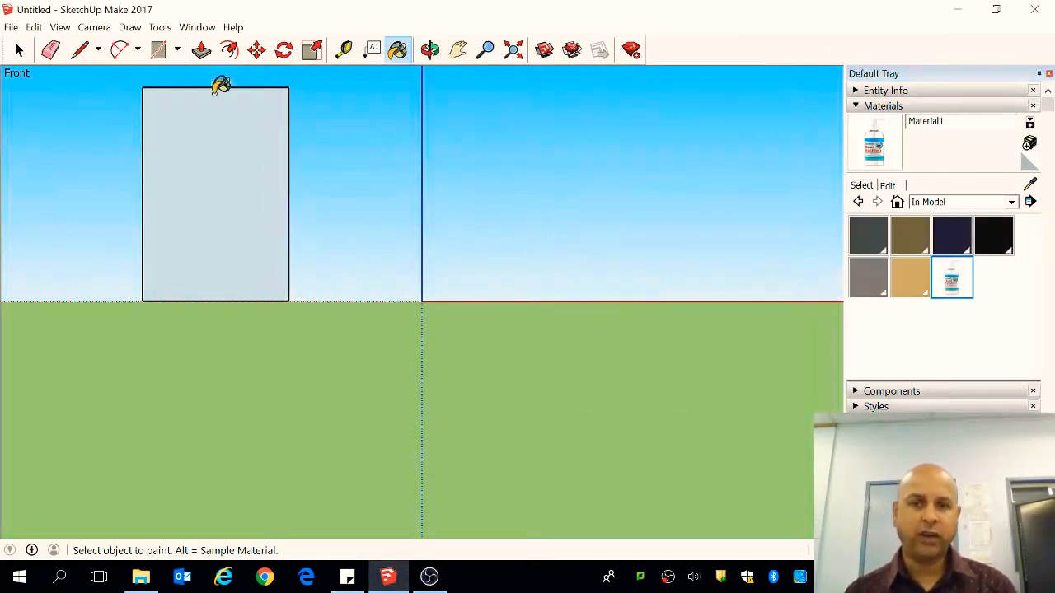
# - Paint the rectangle with the bottle material, then enlarge and reposition its texture so a single bottle fills the face
pyautogui.click(197, 154)
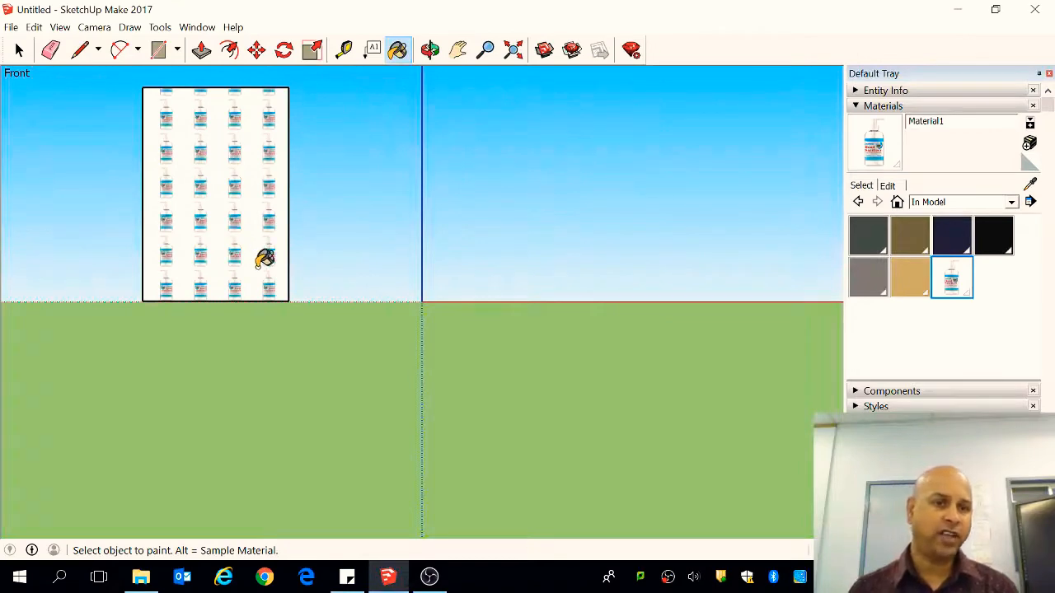
pyautogui.rightClick(185, 130)
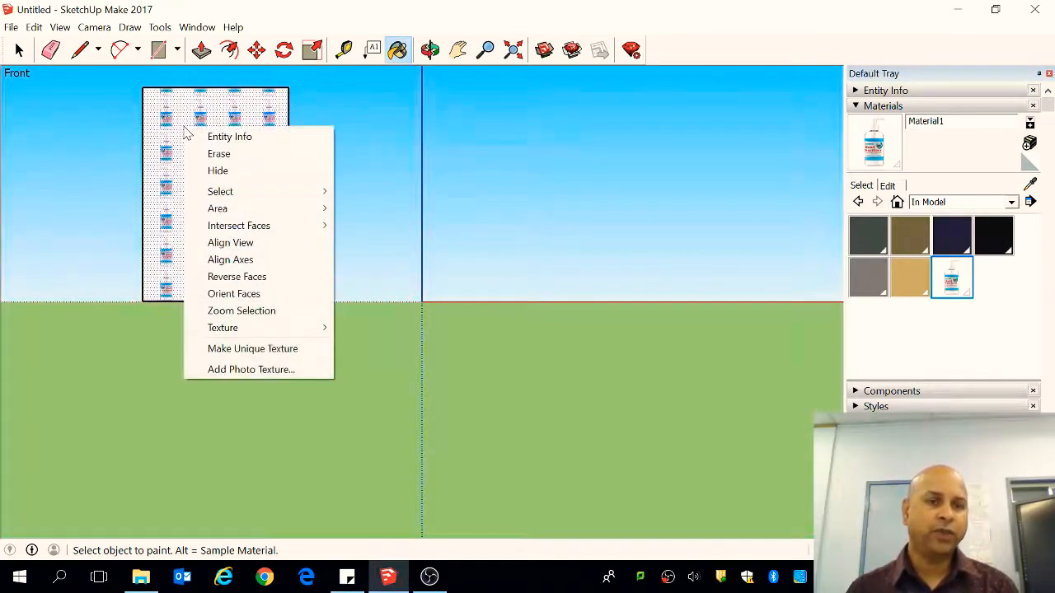
pyautogui.moveTo(236, 327)
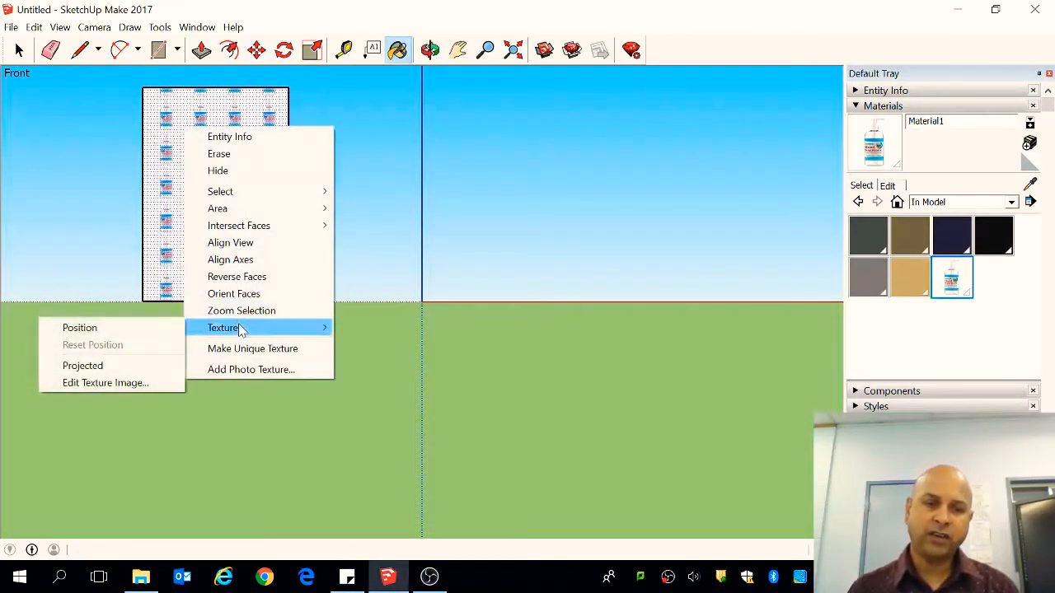
pyautogui.click(101, 330)
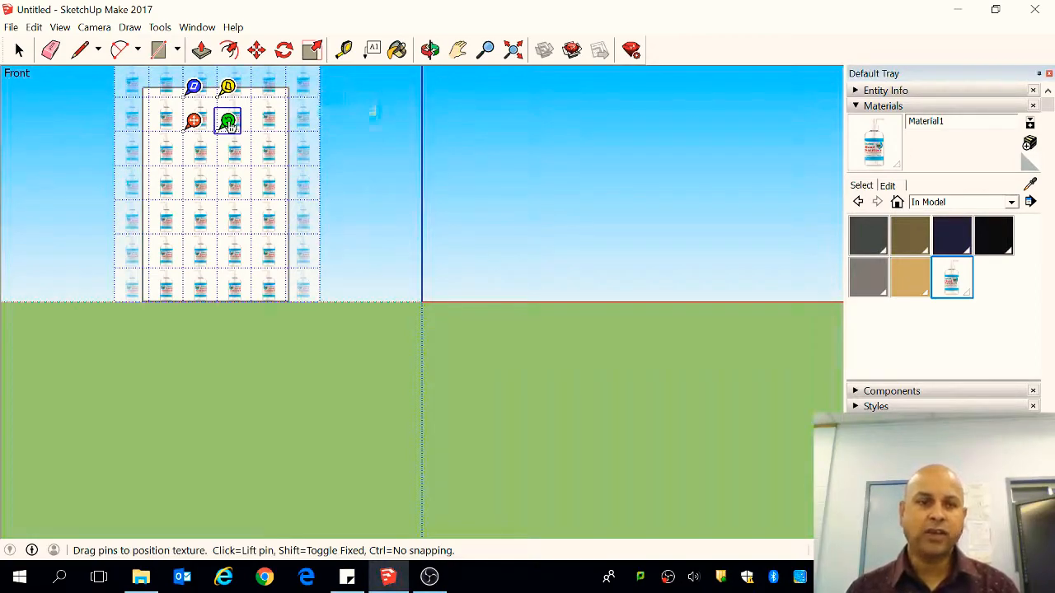
pyautogui.moveTo(228, 122); pyautogui.dragTo(400, 122)
pyautogui.moveTo(337, 238); pyautogui.dragTo(260, 197)
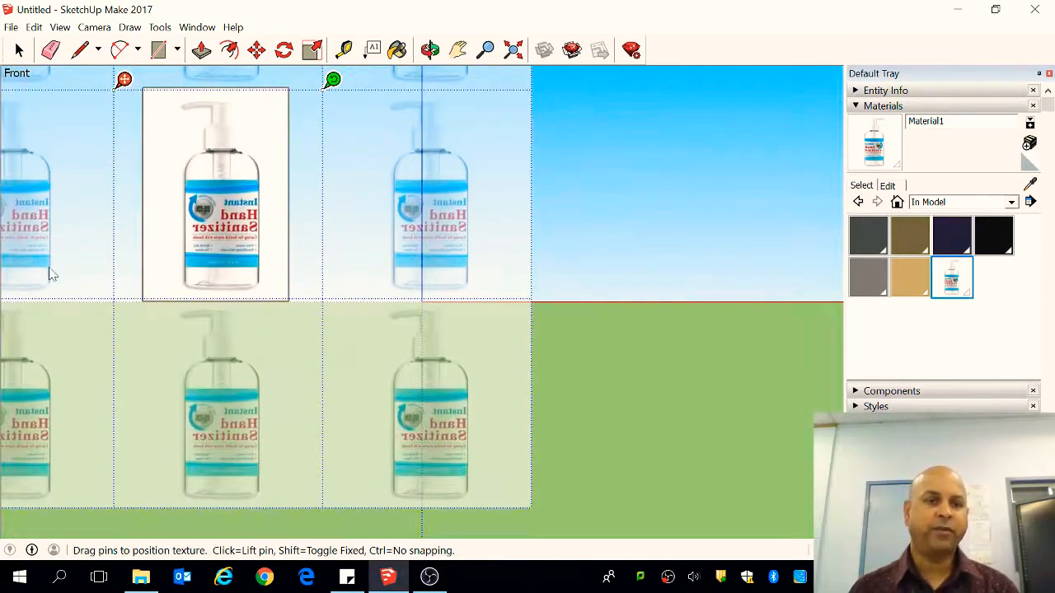
pyautogui.scroll(2, 100, 249)
pyautogui.scroll(-2, 323, 262)
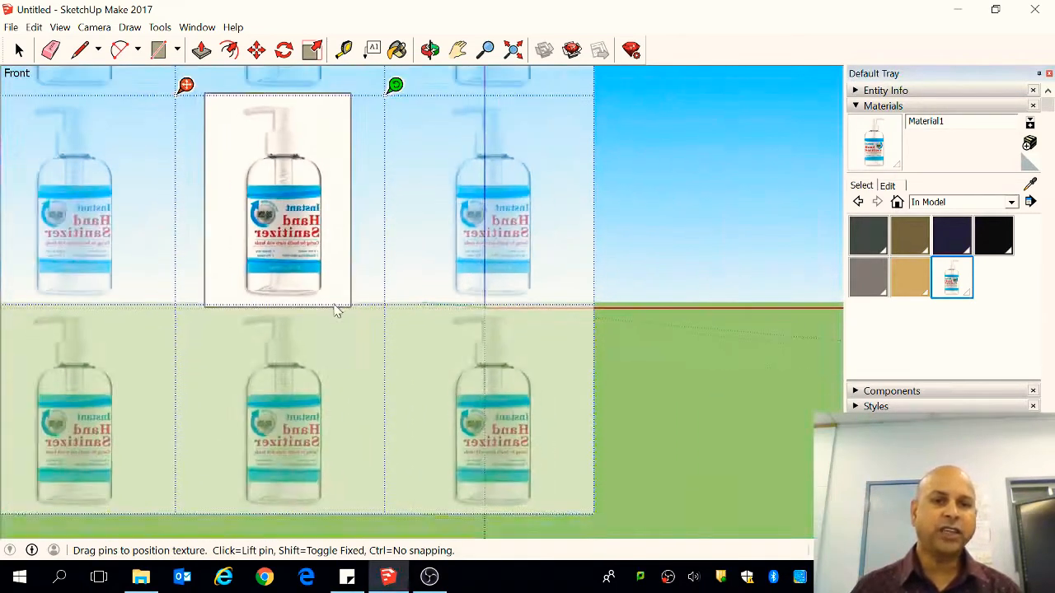
pyautogui.scroll(2, 192, 130)
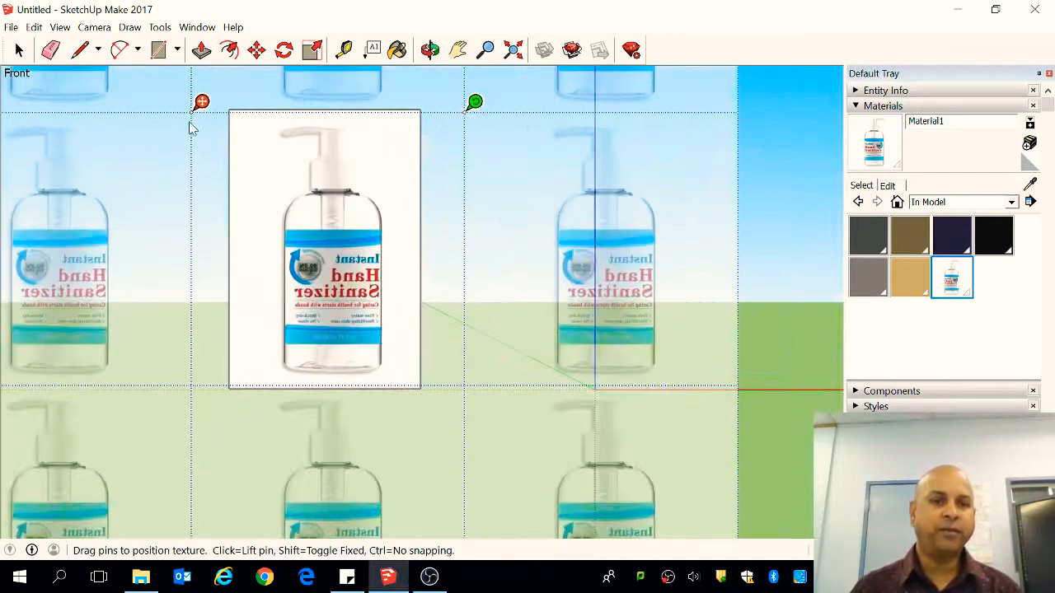
pyautogui.click(799, 245)
# - Flip the rectangle's texture left/right so the bottle's label is not mirrored, and deselect the face
pyautogui.press('b')
pyautogui.rightClick(284, 221)
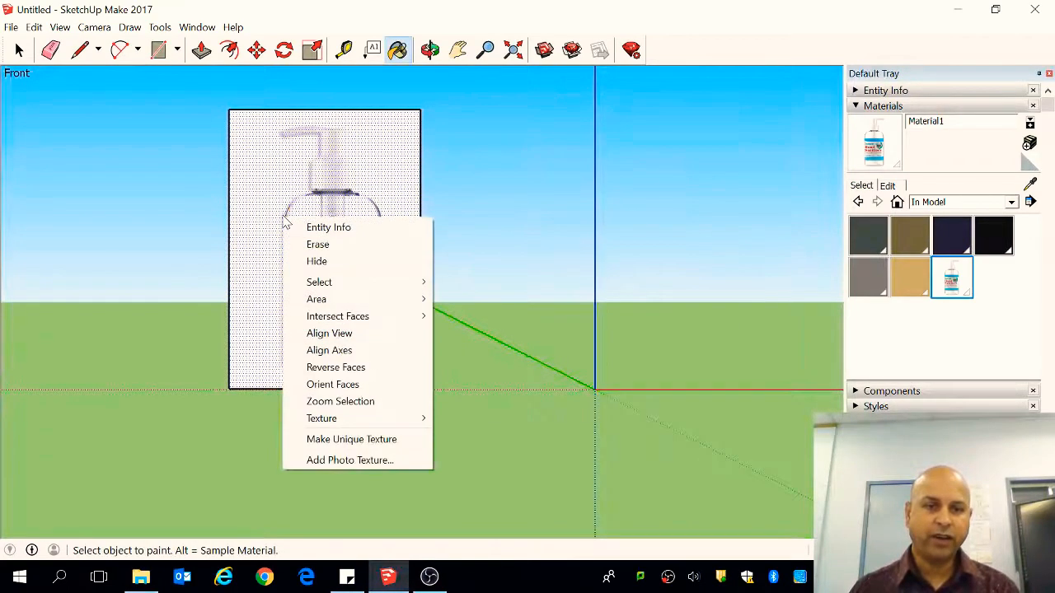
pyautogui.moveTo(382, 419)
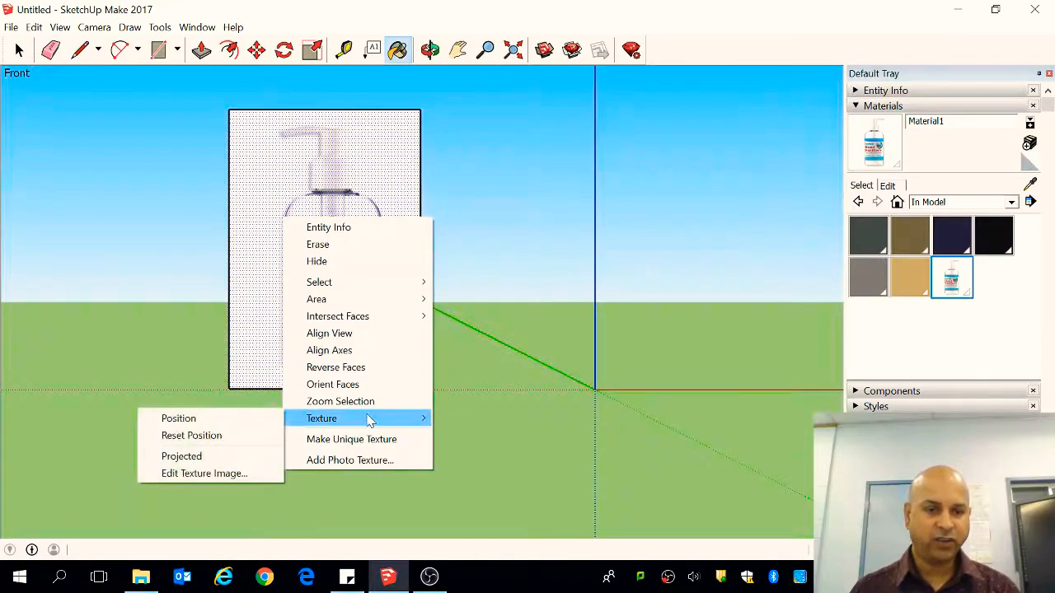
pyautogui.click(218, 419)
pyautogui.rightClick(328, 232)
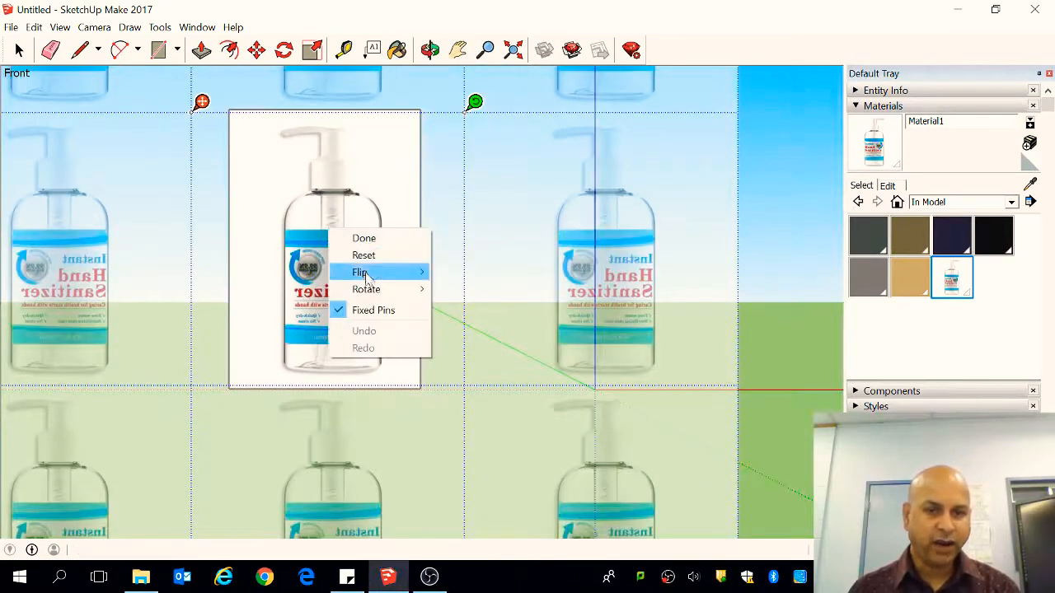
pyautogui.moveTo(376, 278)
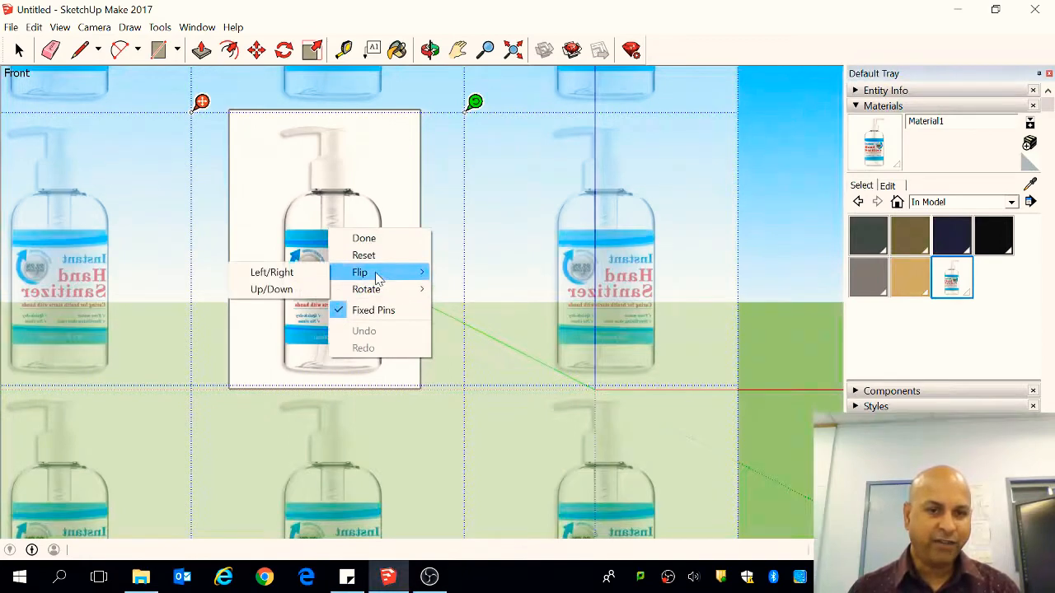
pyautogui.click(297, 273)
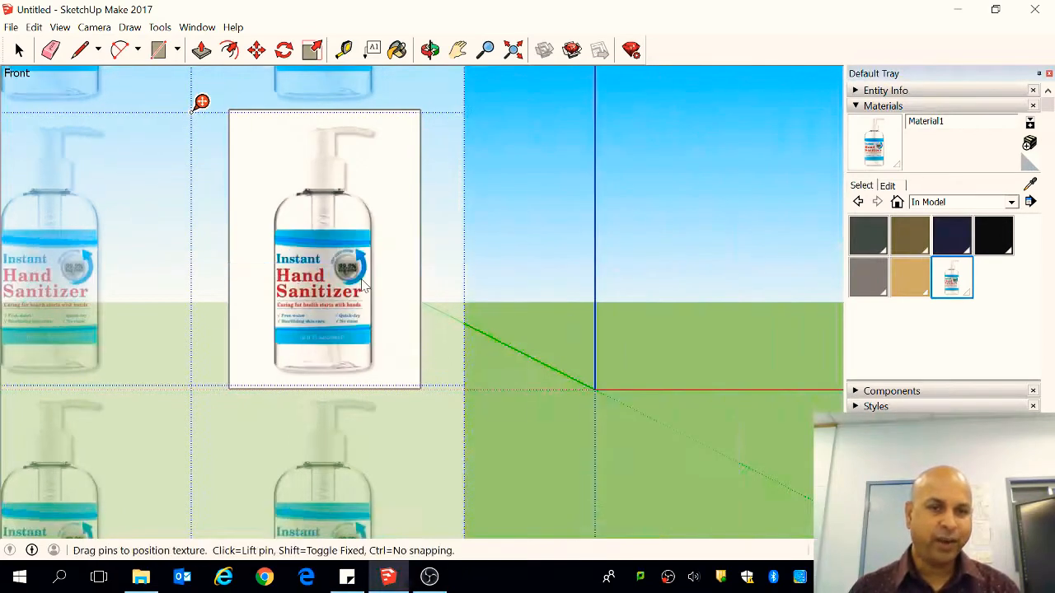
pyautogui.click(507, 294)
pyautogui.scroll(4, 280, 193)
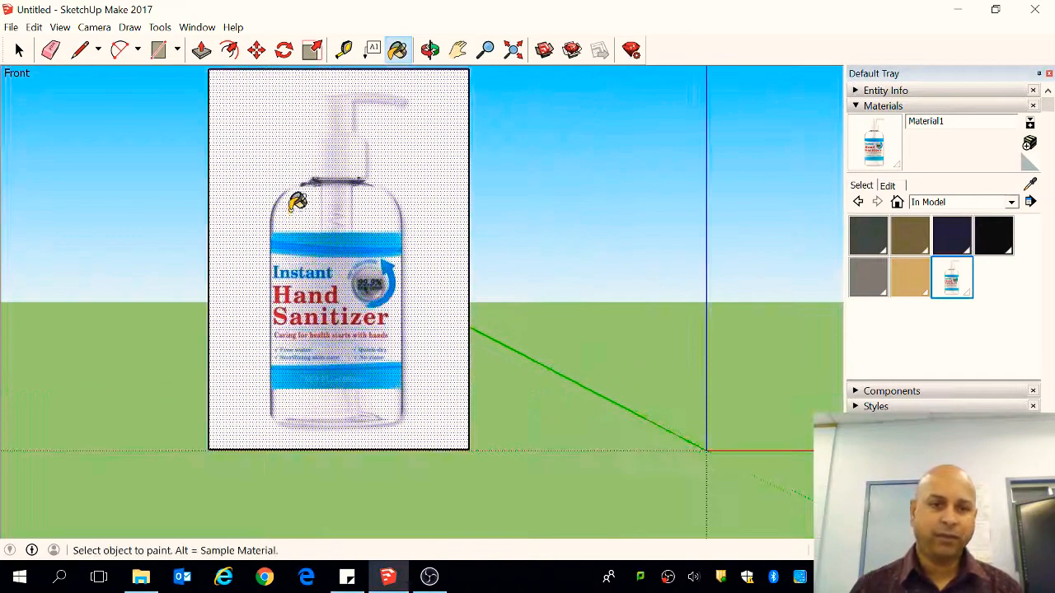
pyautogui.scroll(-5, 292, 181)
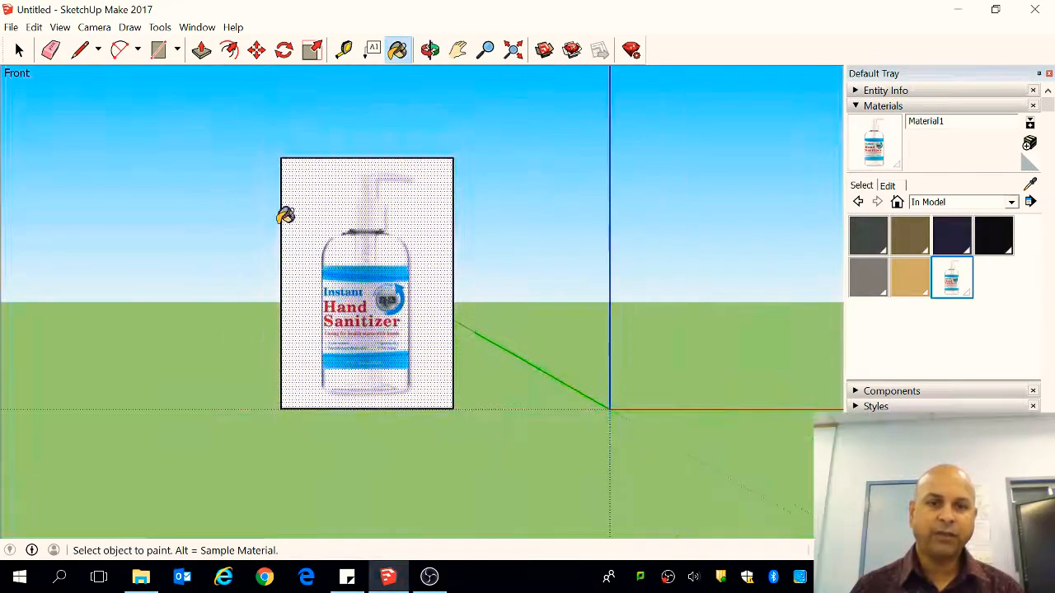
pyautogui.click(30, 51)
pyautogui.click(32, 51)
pyautogui.click(604, 268)
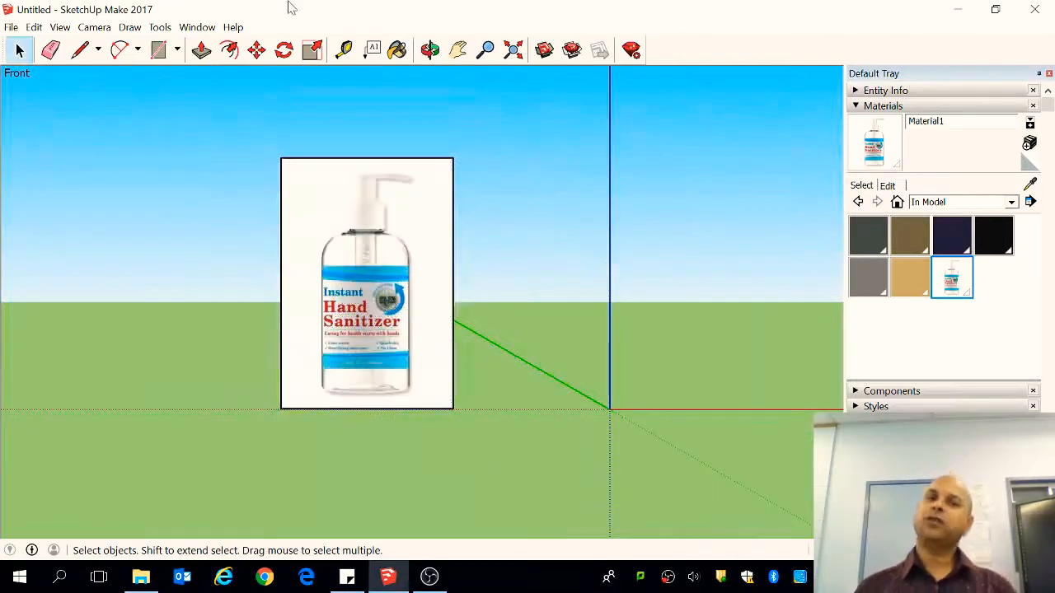
# - Inspect the textured rectangle in 3D, close the Default Tray and return to the standard Front view
pyautogui.click(429, 49)
pyautogui.moveTo(563, 176); pyautogui.dragTo(536, 208)
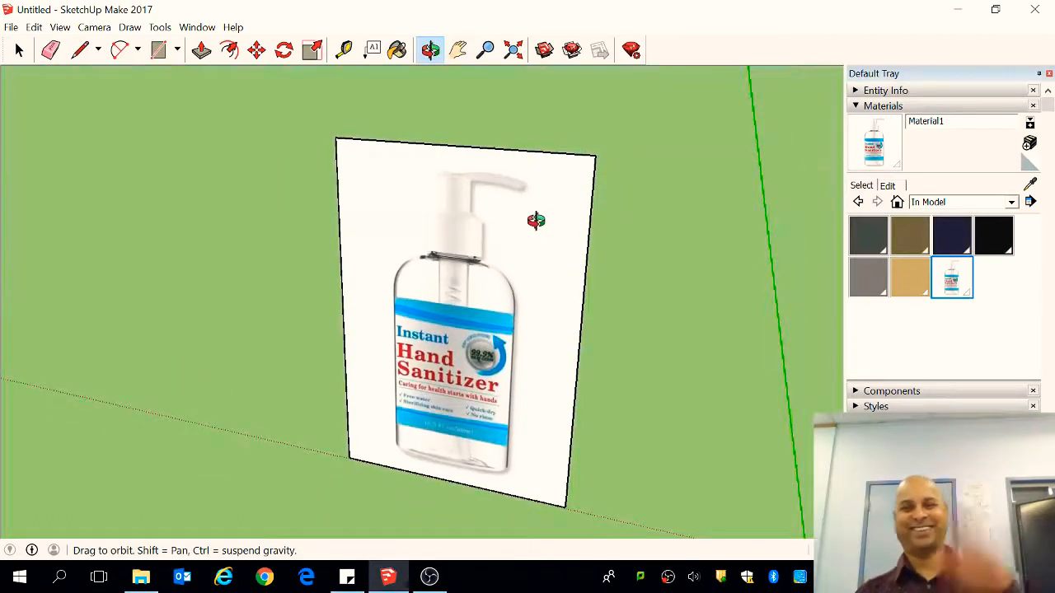
pyautogui.click(1048, 74)
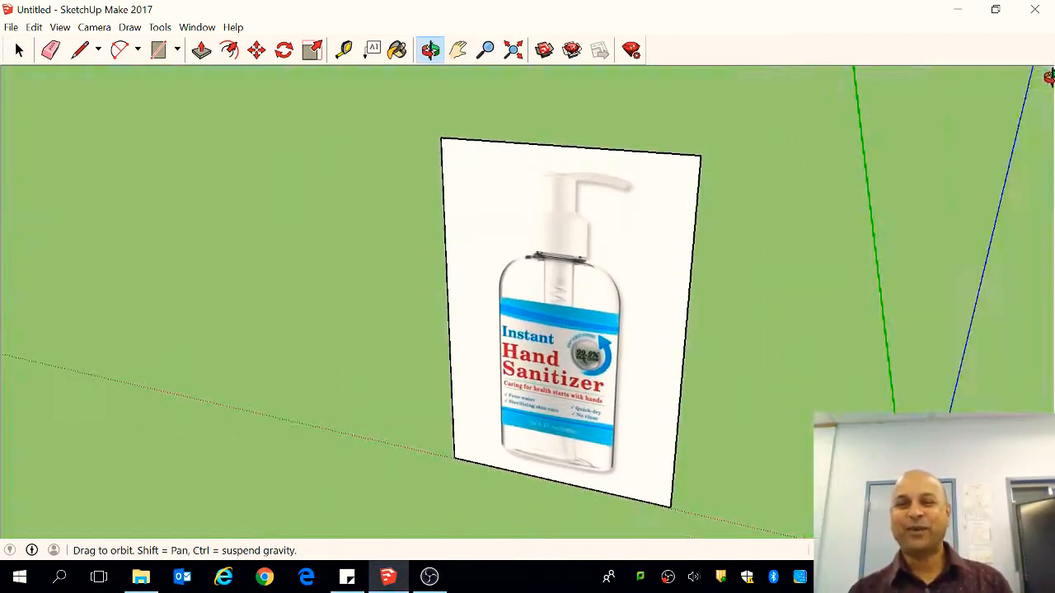
pyautogui.click(94, 27)
pyautogui.moveTo(75, 77)
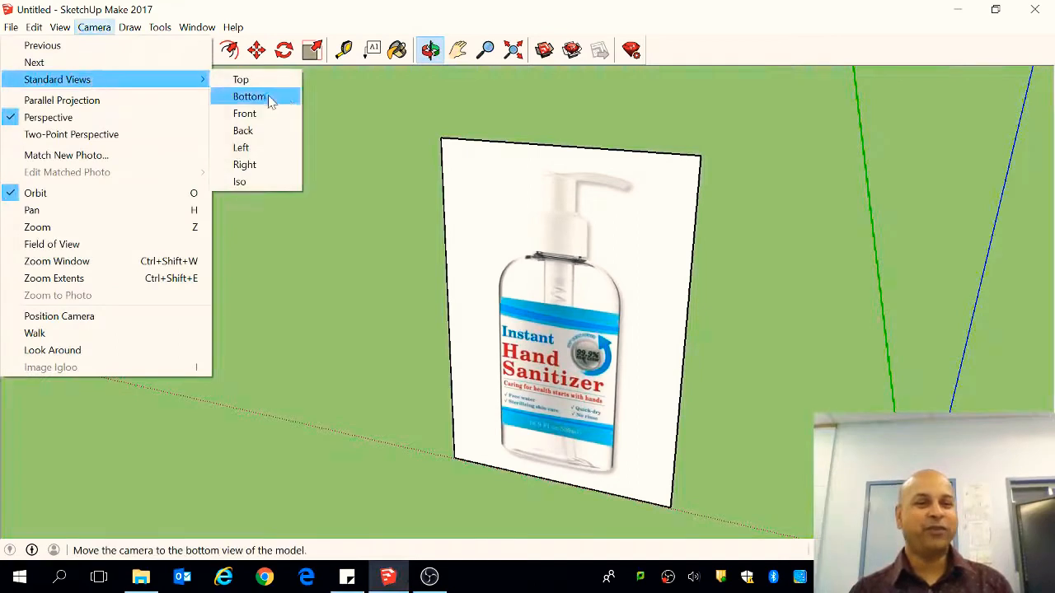
pyautogui.click(261, 110)
pyautogui.scroll(-4, 306, 367)
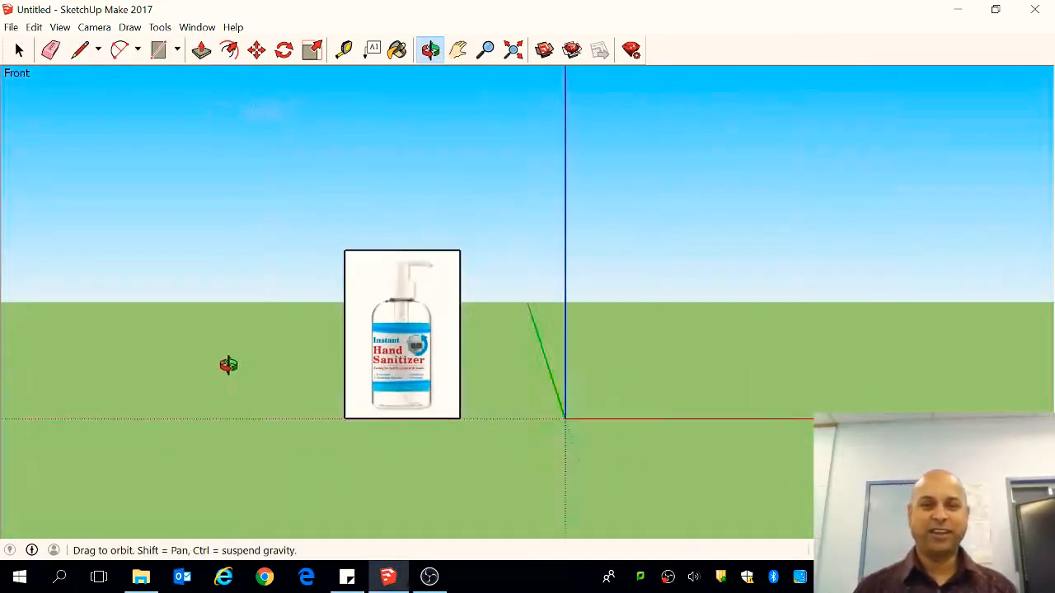
# - Move the whole textured rectangle along the red axis, farther away from the origin
pyautogui.click(20, 50)
pyautogui.moveTo(258, 167); pyautogui.dragTo(511, 495)
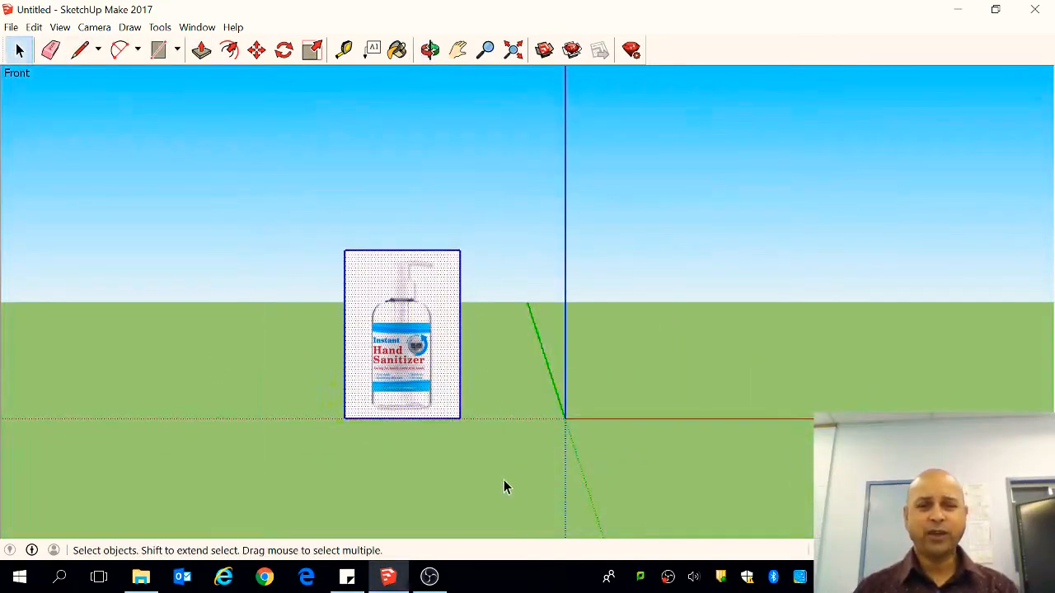
pyautogui.click(256, 50)
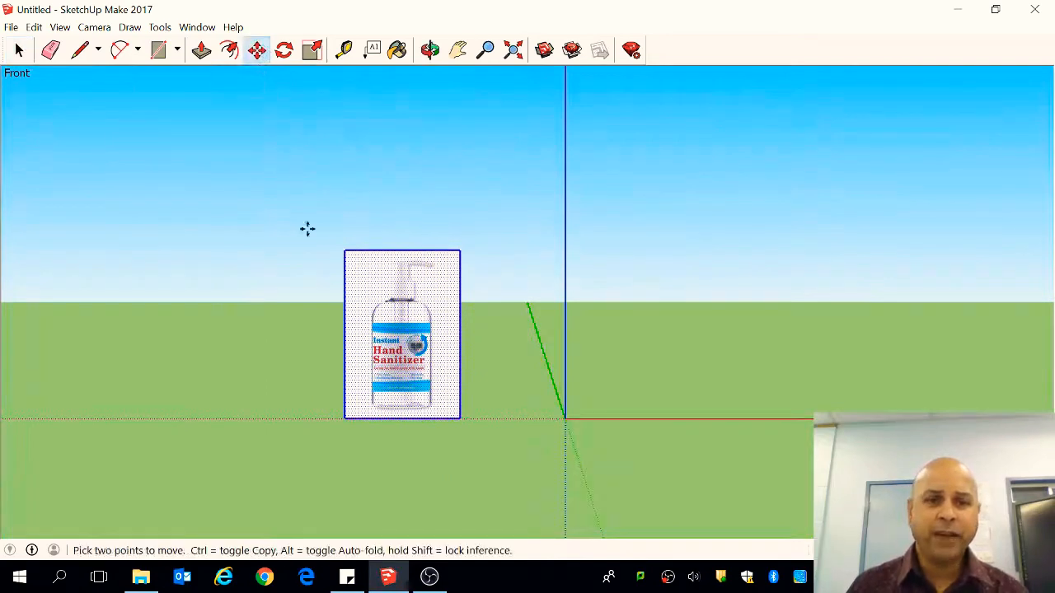
pyautogui.click(401, 307)
pyautogui.click(272, 307)
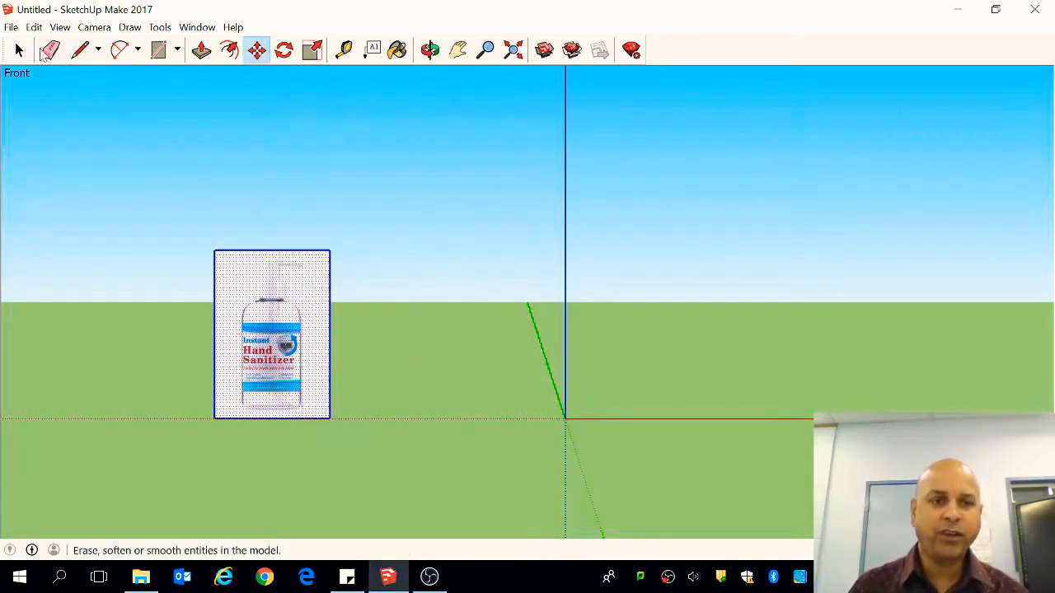
# - Copy the textured rectangle and paste the duplicate so its bottle is centred on the blue axis at the origin, then deselect it
pyautogui.click(20, 49)
pyautogui.click(164, 208)
pyautogui.moveTo(148, 189); pyautogui.dragTo(389, 524)
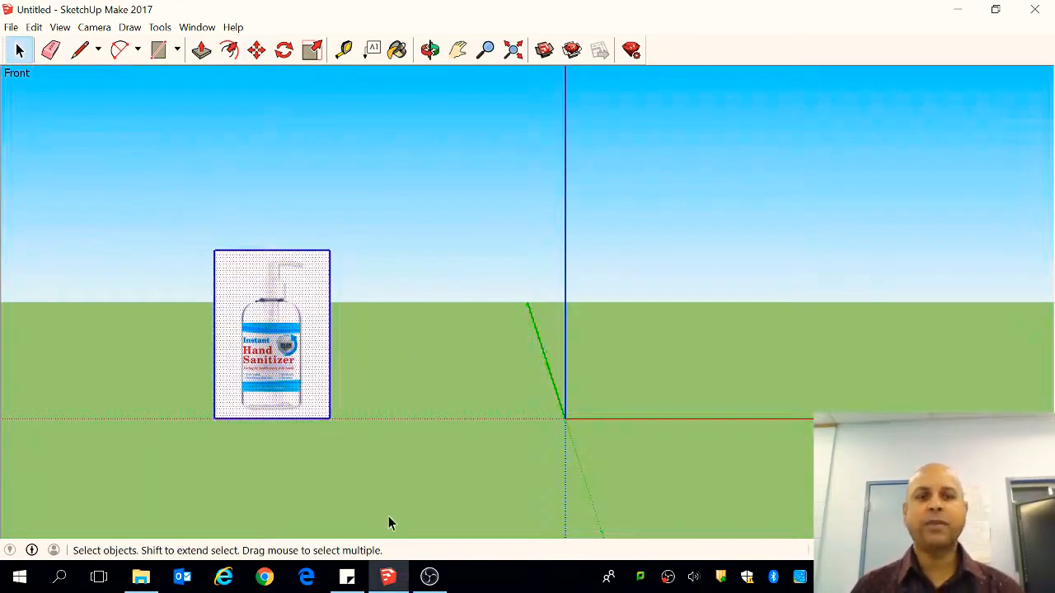
pyautogui.hotkey('ctrl', 'v')
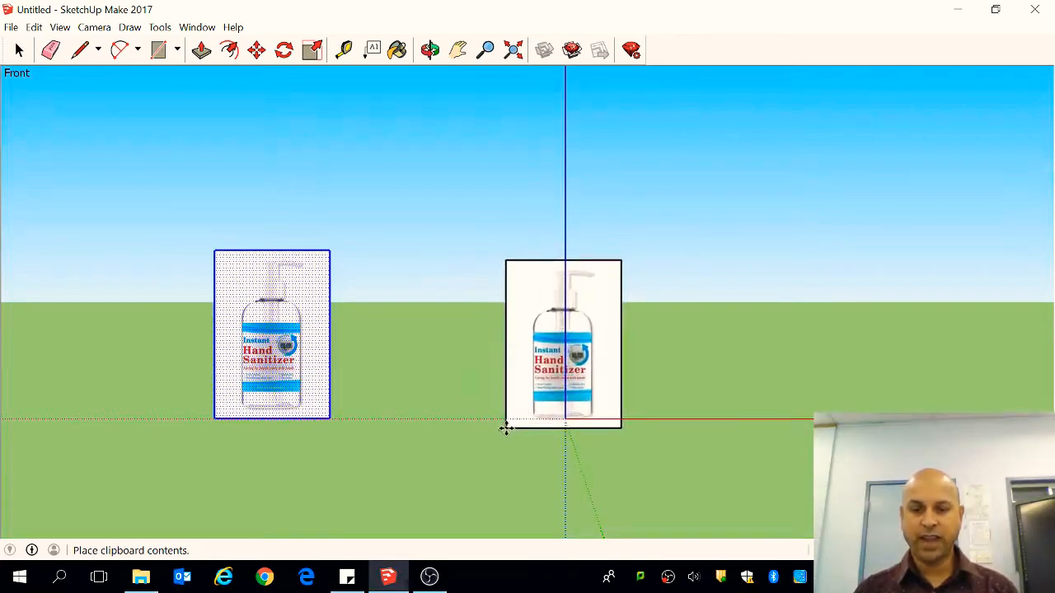
pyautogui.click(506, 427)
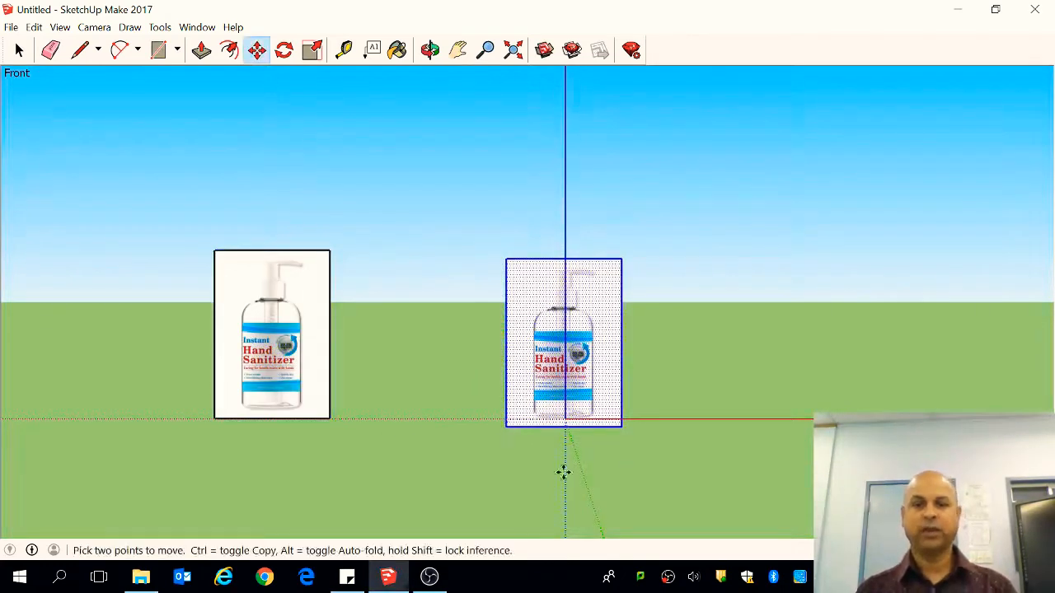
pyautogui.scroll(4, 552, 457)
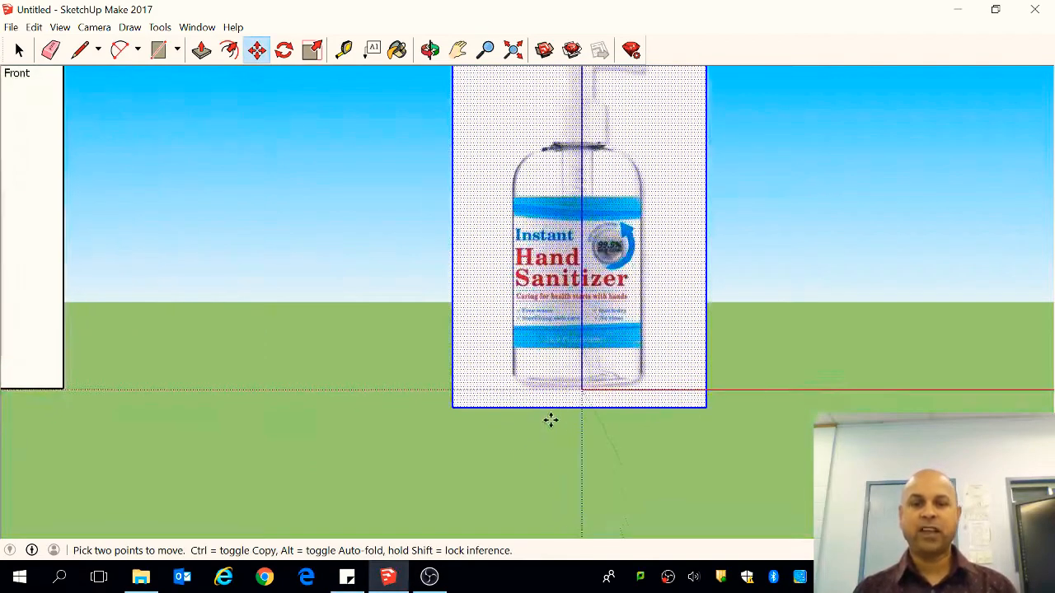
pyautogui.scroll(-2, 549, 419)
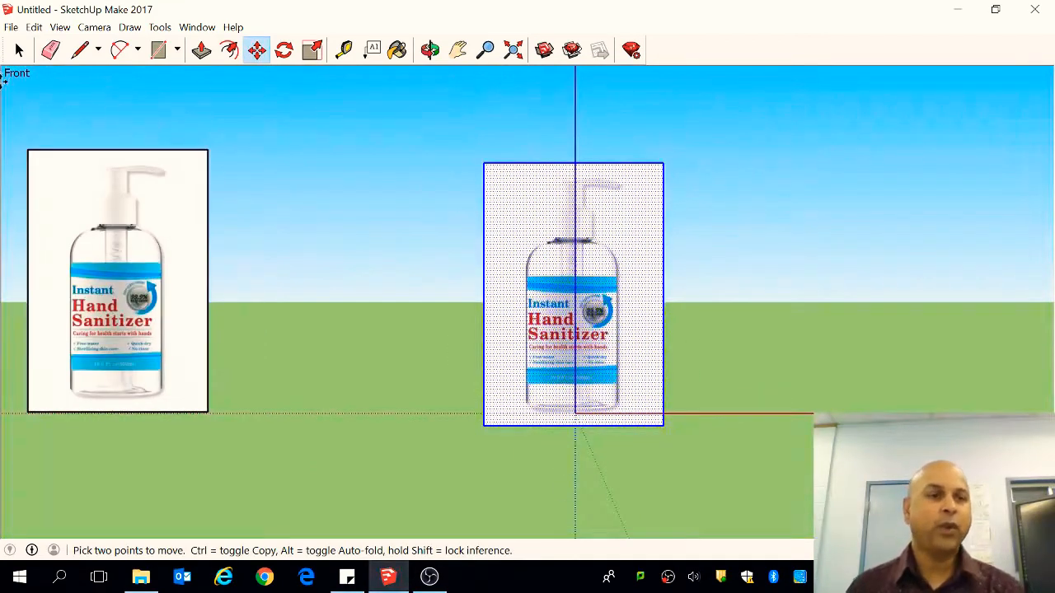
pyautogui.click(19, 50)
pyautogui.click(308, 160)
# - Draw a rectangle on the duplicate from the origin to the pump's top height, enclosing the half of the bottle on the negative red side
pyautogui.click(156, 51)
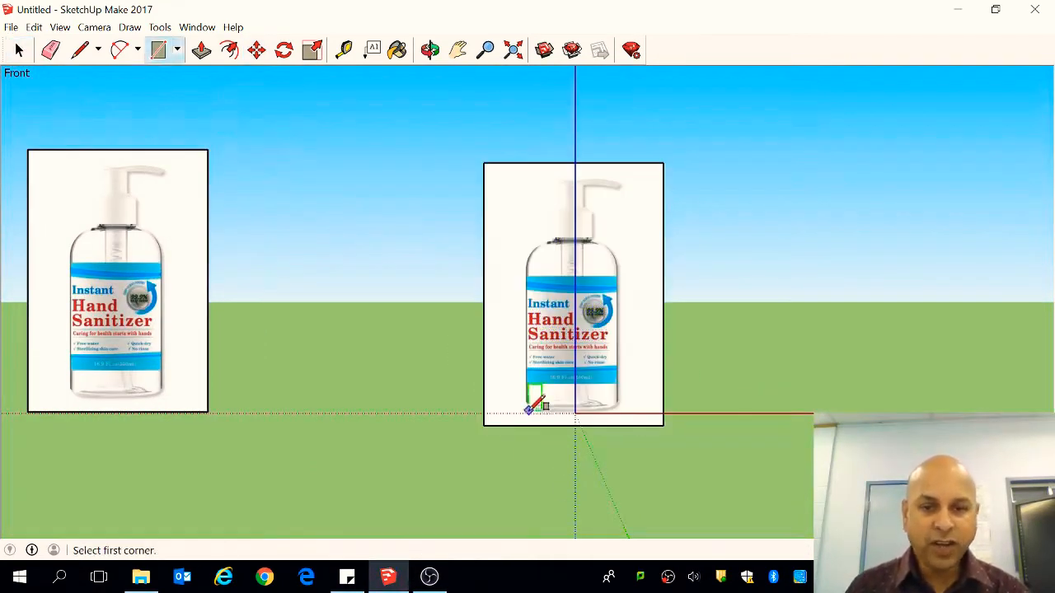
pyautogui.click(574, 413)
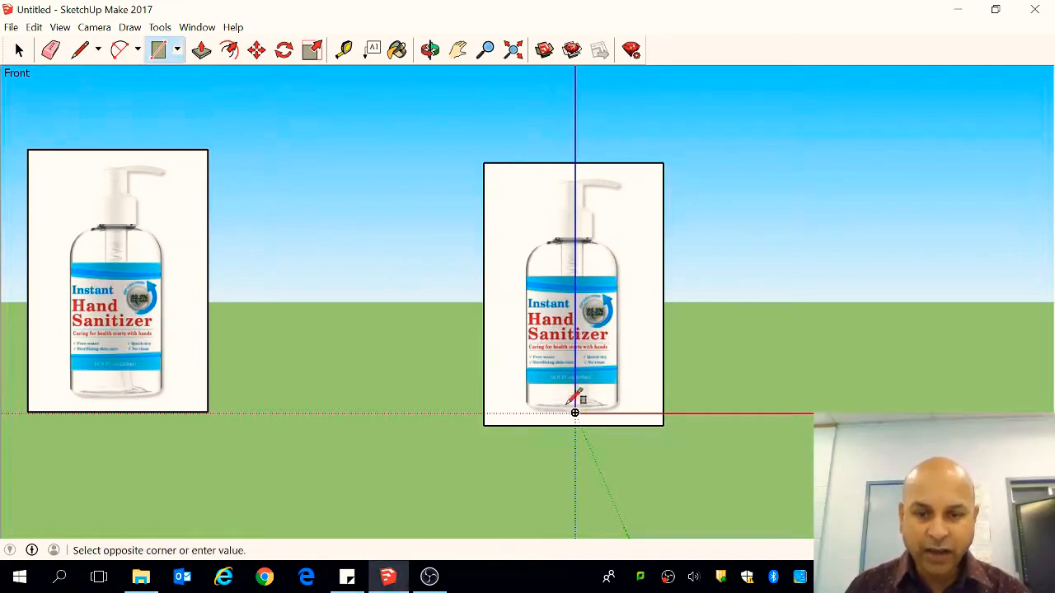
pyautogui.click(524, 182)
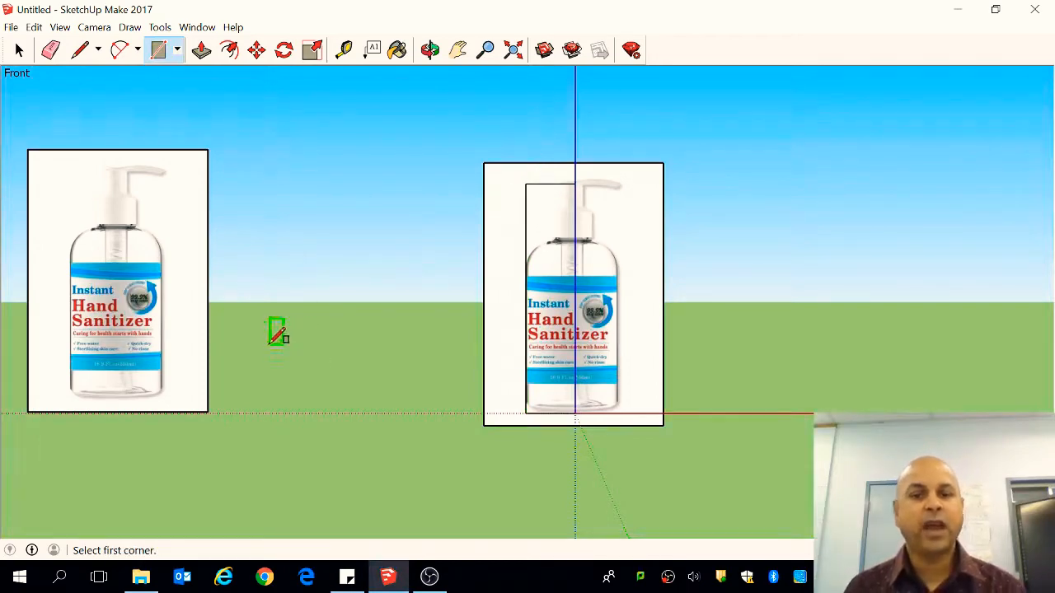
# - Erase the duplicate's outer border edges so only the half-bottle rectangle remains beside the blue axis
pyautogui.press('e')
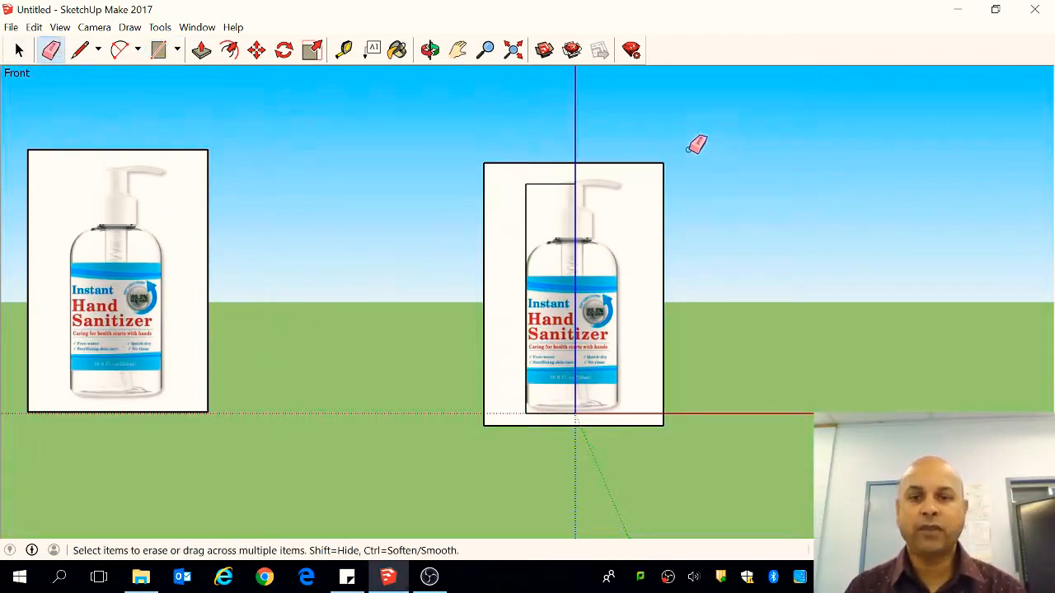
pyautogui.moveTo(664, 163); pyautogui.dragTo(663, 162)
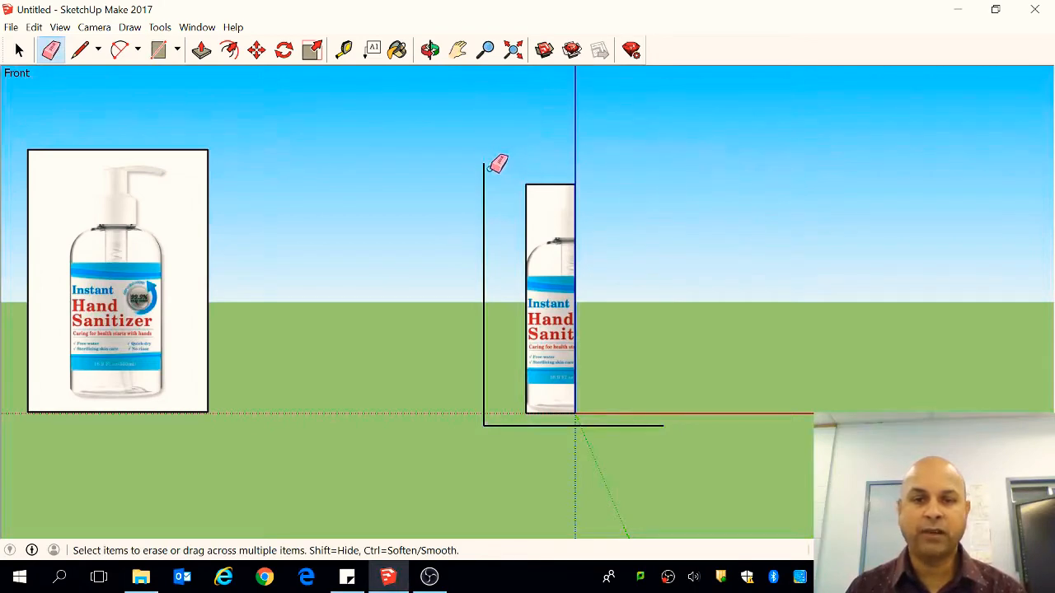
pyautogui.click(484, 169)
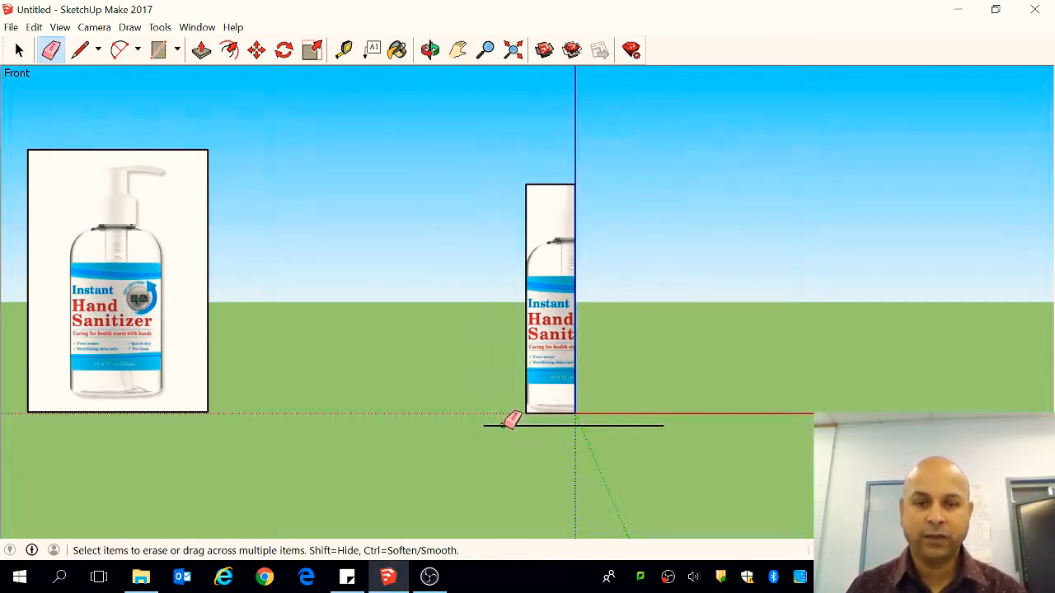
pyautogui.click(506, 426)
# - Trace the bottle's base with a horizontal line from the blue axis and round its lower corner with an arc to the outer edge
pyautogui.scroll(3, 558, 333)
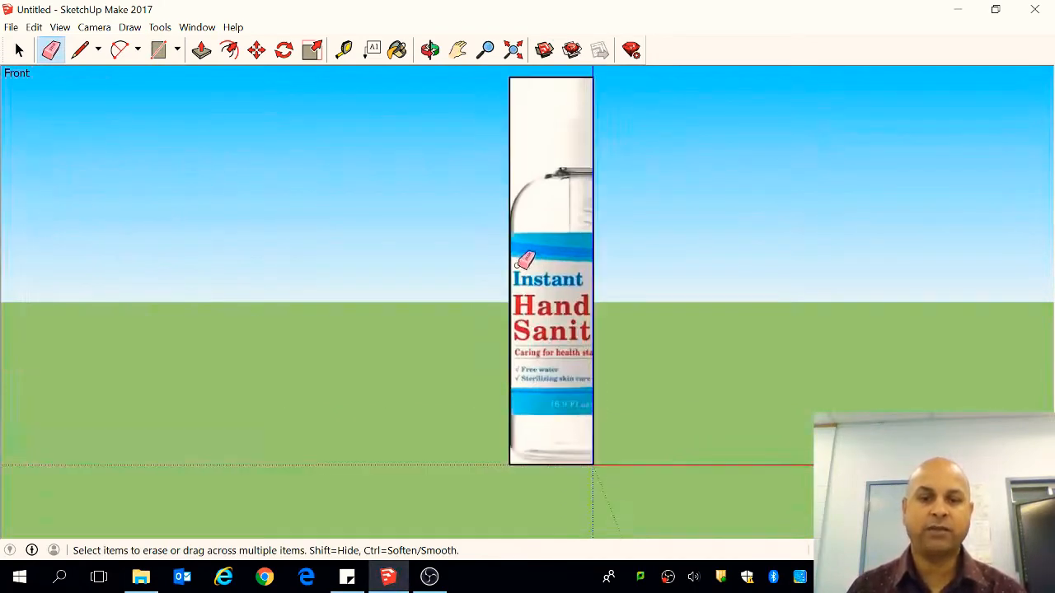
pyautogui.scroll(3, 559, 467)
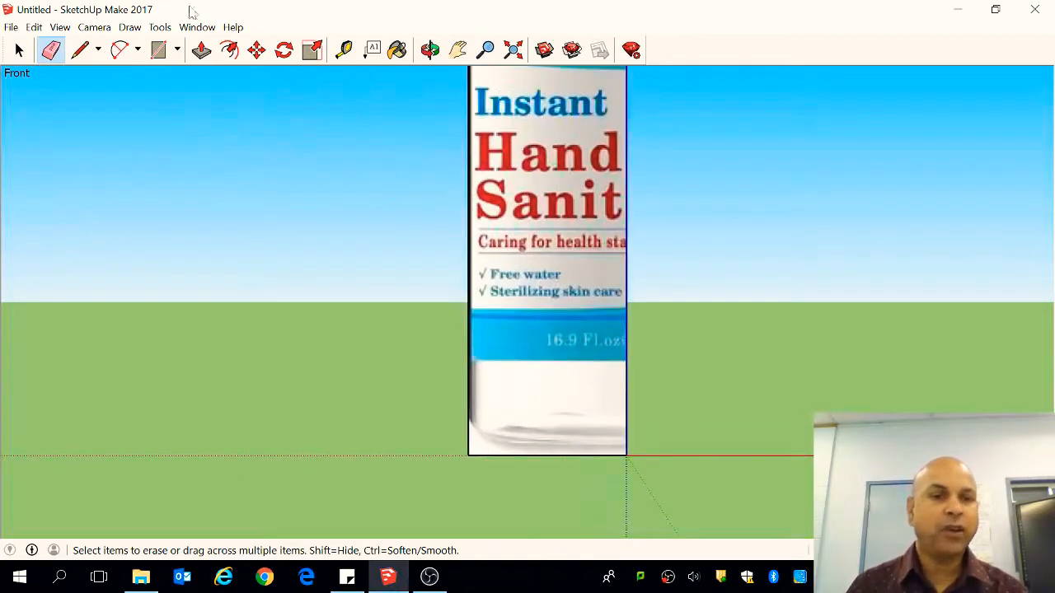
pyautogui.click(80, 51)
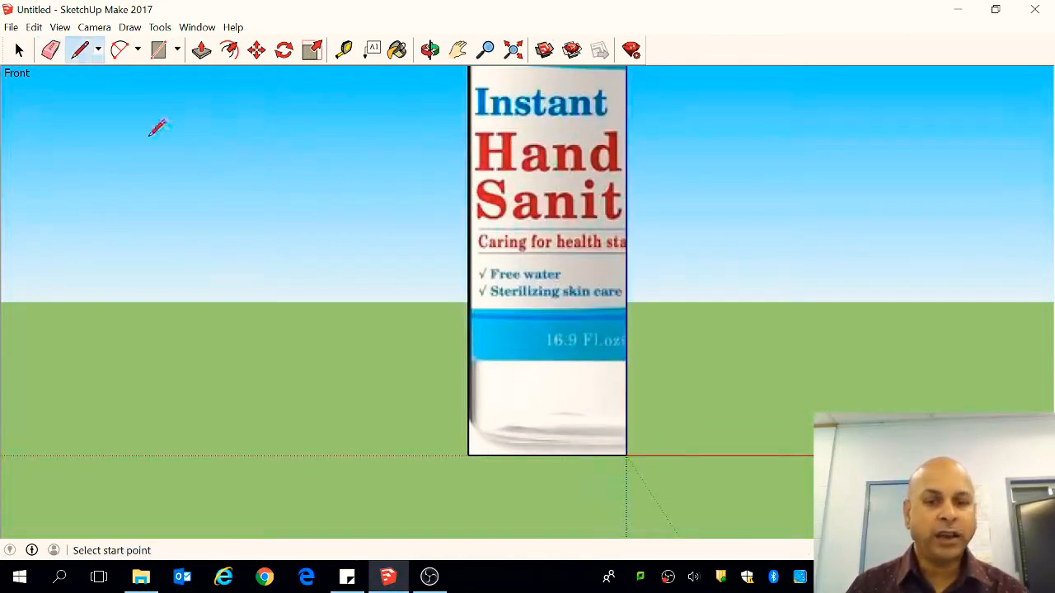
pyautogui.click(626, 443)
pyautogui.click(509, 441)
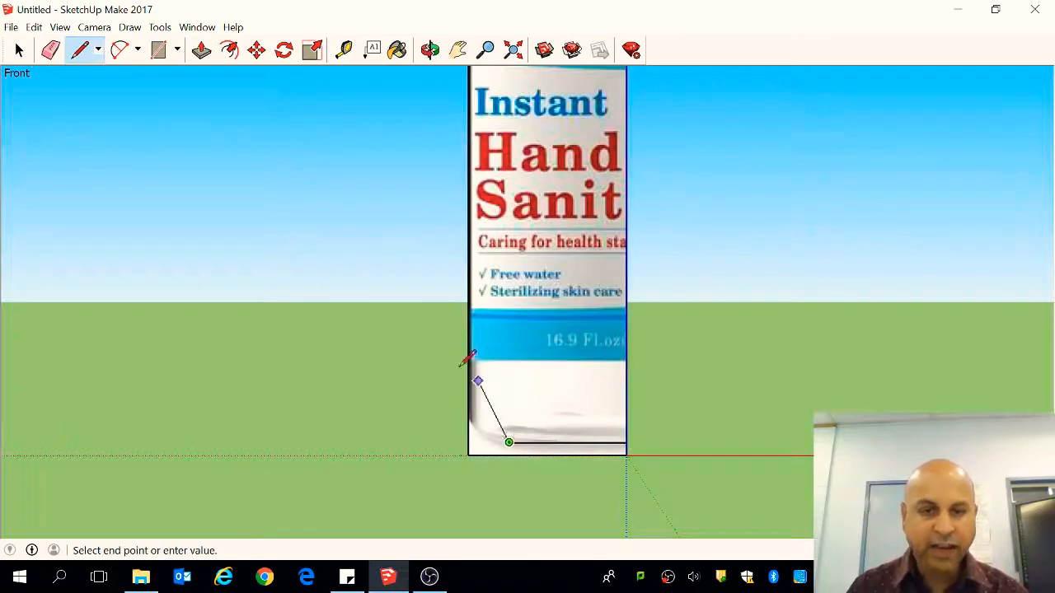
pyautogui.click(119, 50)
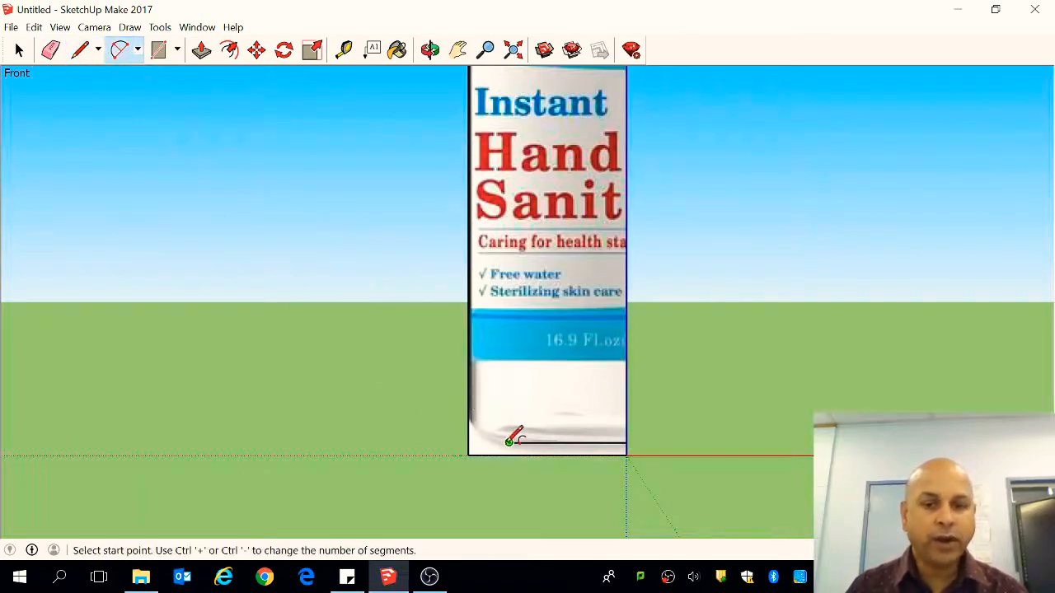
pyautogui.click(509, 441)
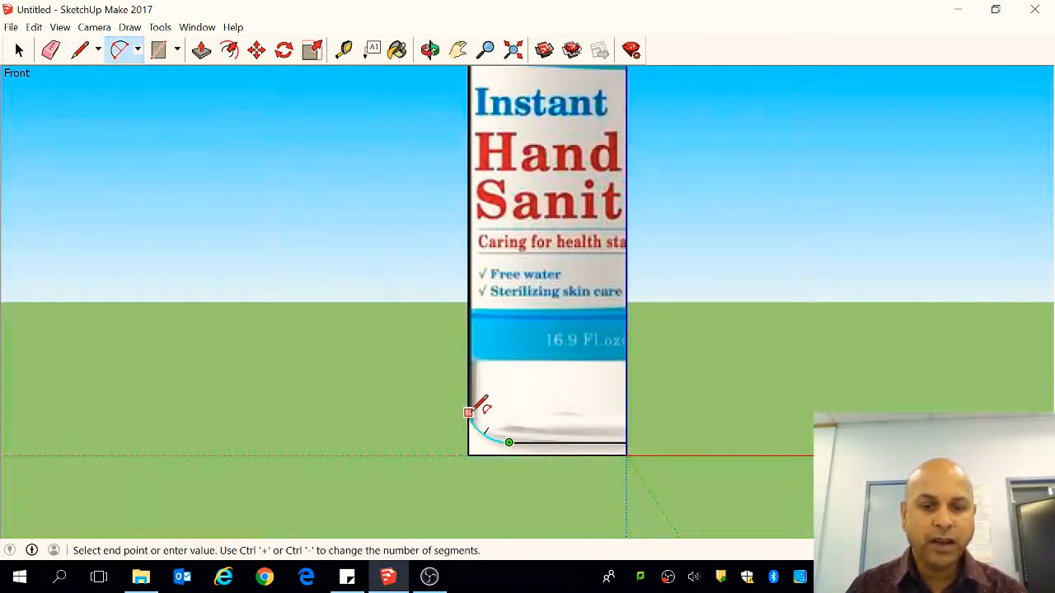
pyautogui.click(468, 412)
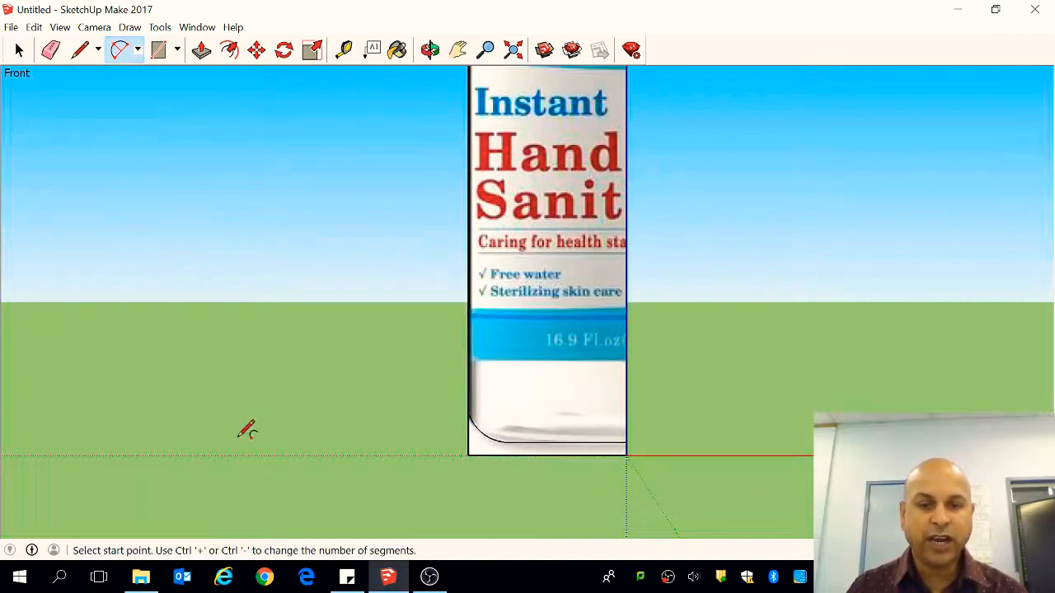
# - Trace the pump top with connected lines: a short drop from the upper edge, a small step inward and a vertical line down the stem
pyautogui.scroll(-4, 506, 425)
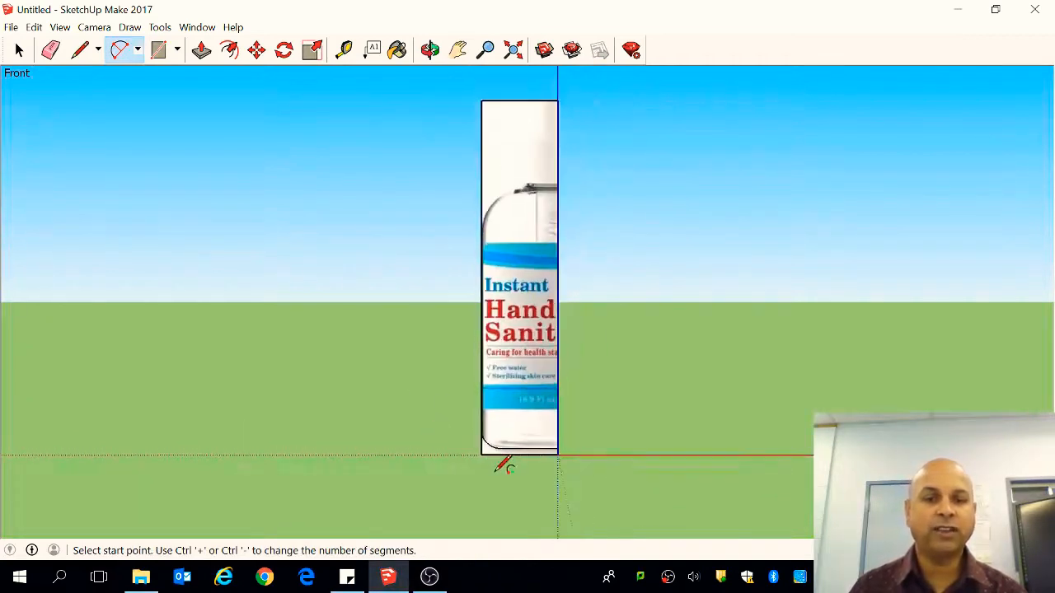
pyautogui.scroll(4, 524, 119)
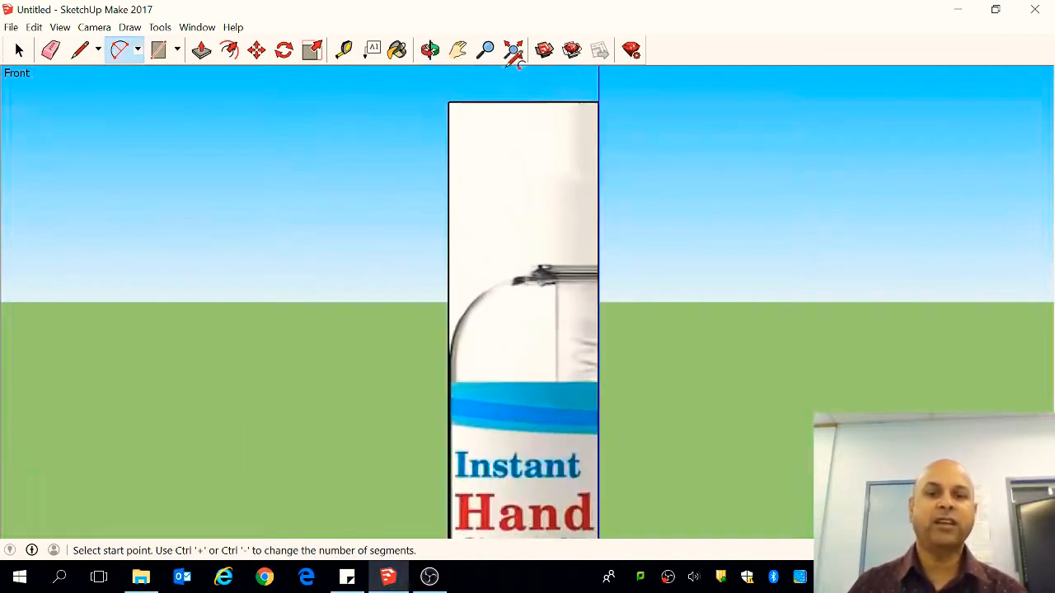
pyautogui.click(80, 49)
pyautogui.scroll(2, 694, 88)
pyautogui.click(502, 113)
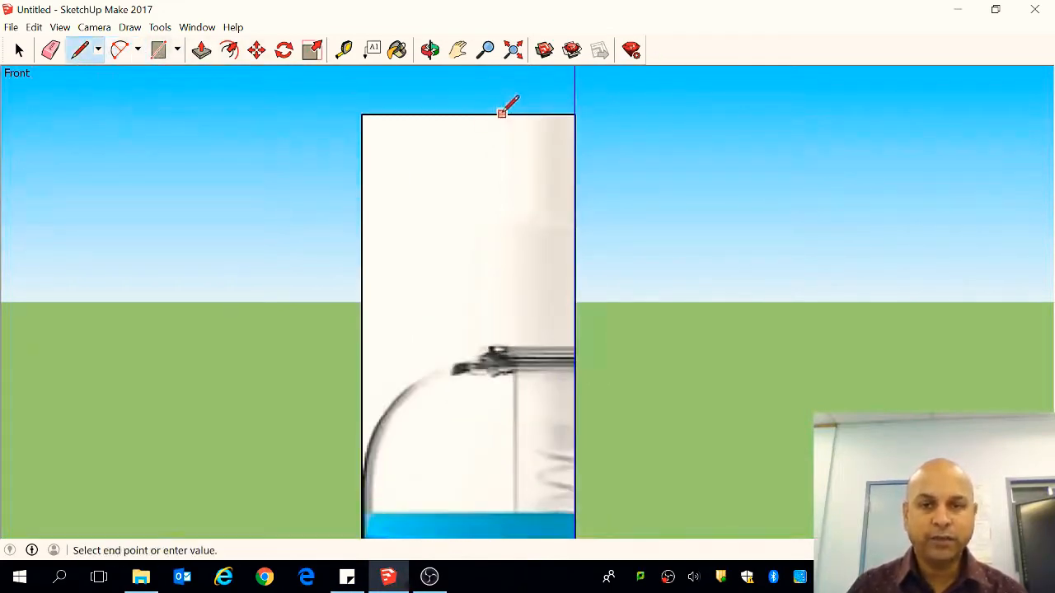
pyautogui.click(501, 125)
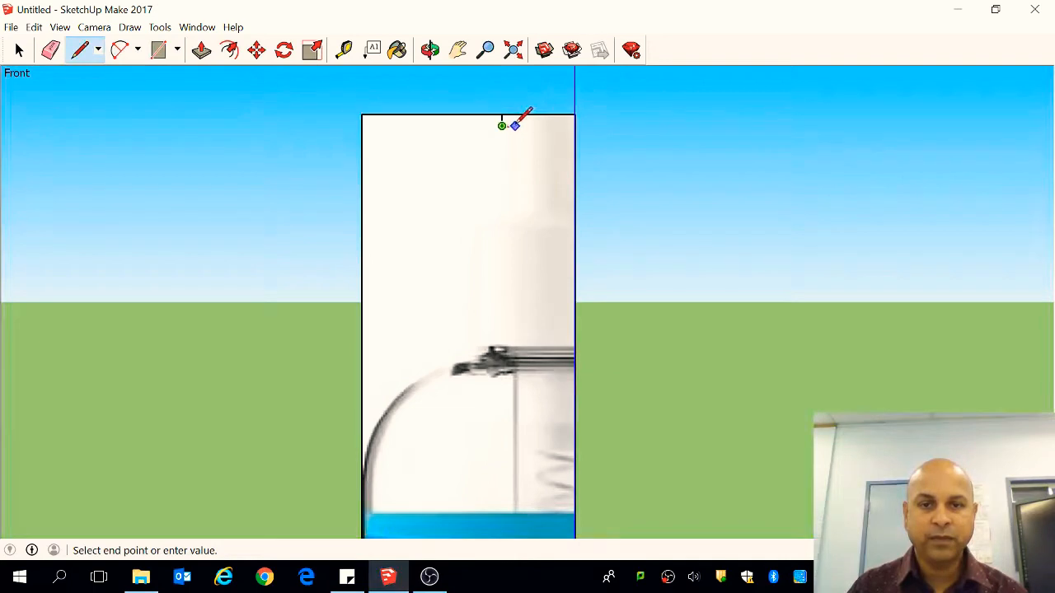
pyautogui.click(515, 125)
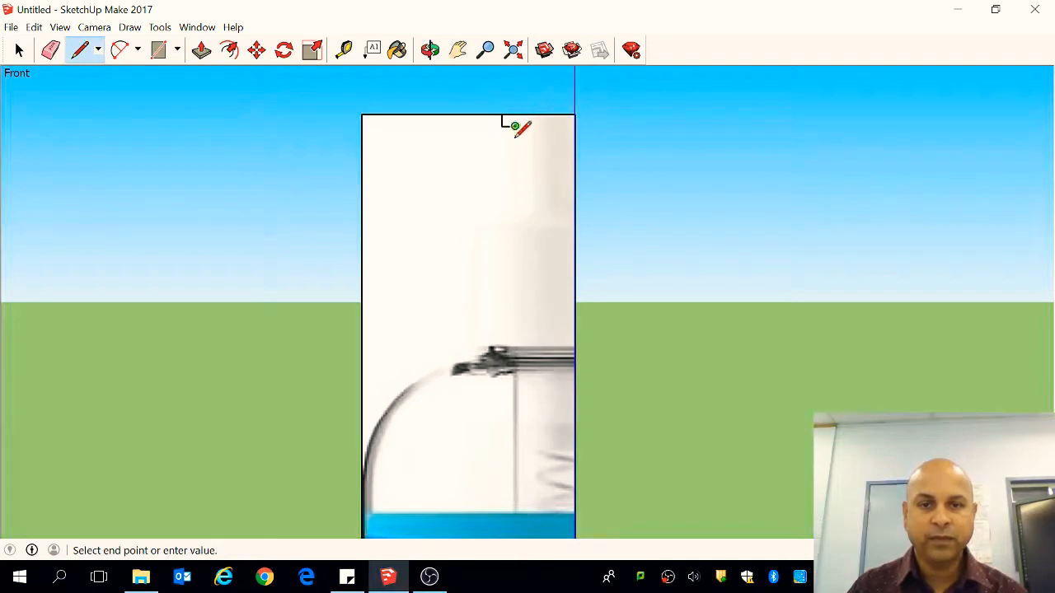
pyautogui.click(515, 206)
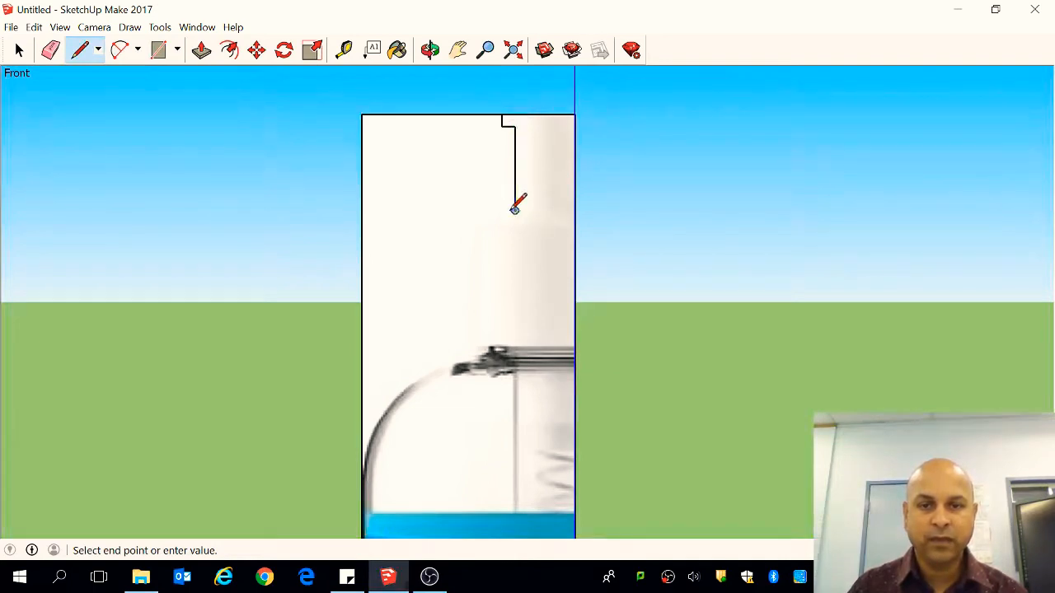
pyautogui.click(119, 50)
pyautogui.click(515, 209)
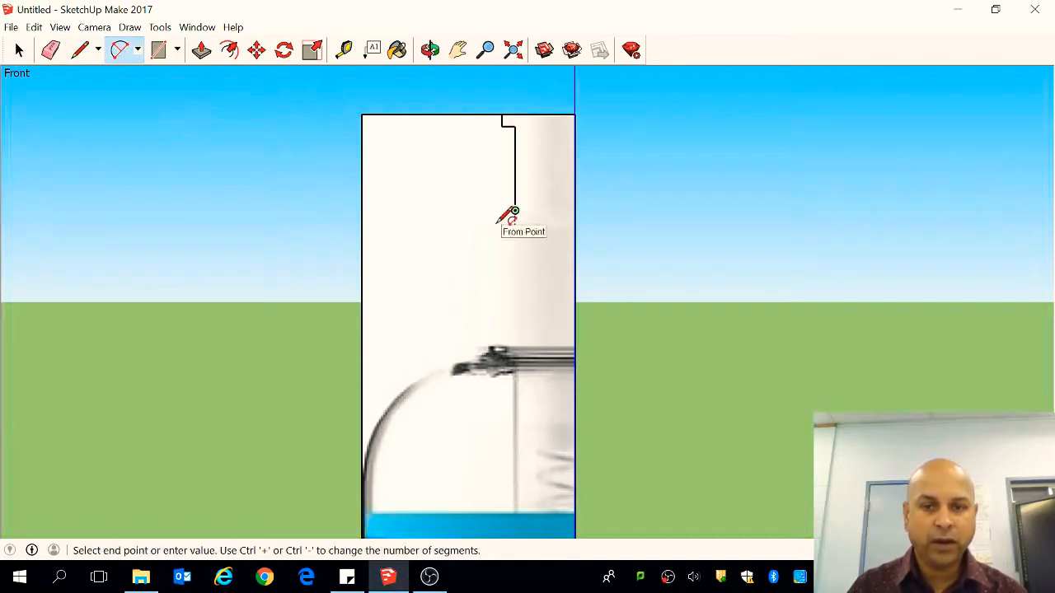
pyautogui.click(504, 216)
pyautogui.scroll(2, 519, 210)
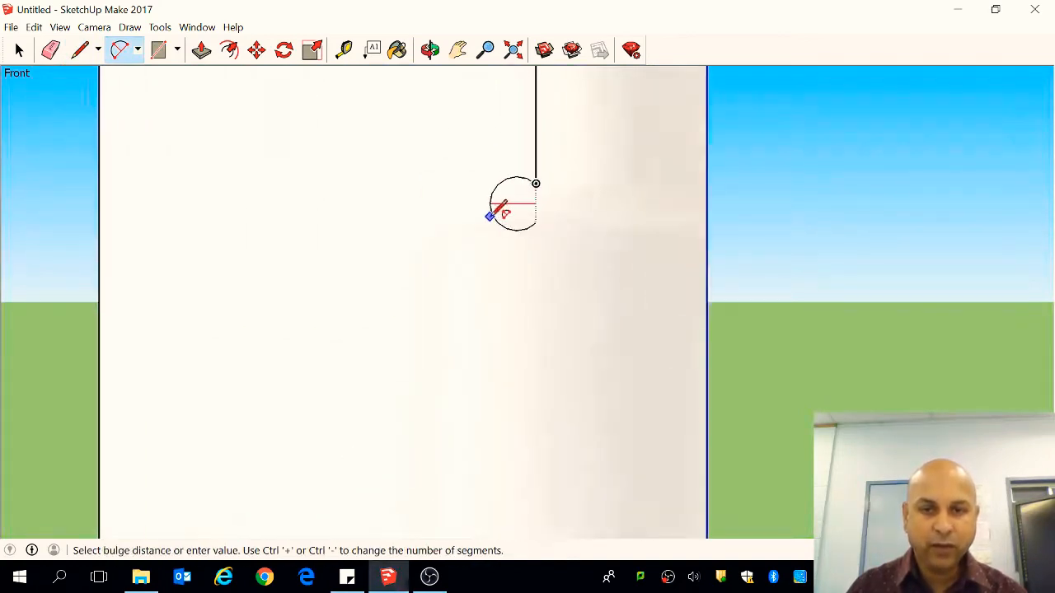
pyautogui.click(513, 212)
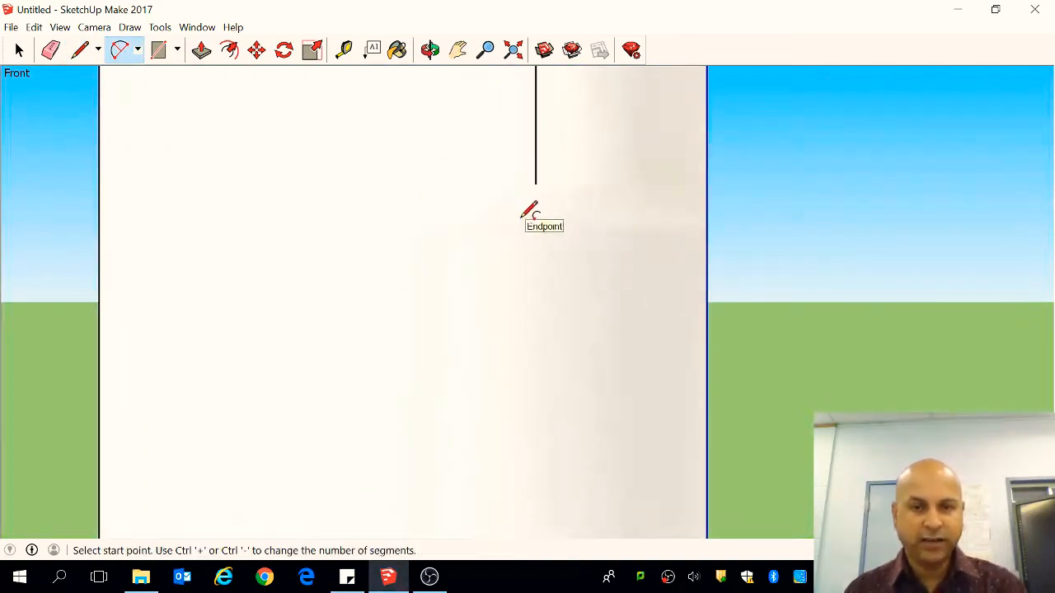
# - Draw a small arc joining the lower end of the pump stem to the sloped upper part of the collar
pyautogui.click(495, 217)
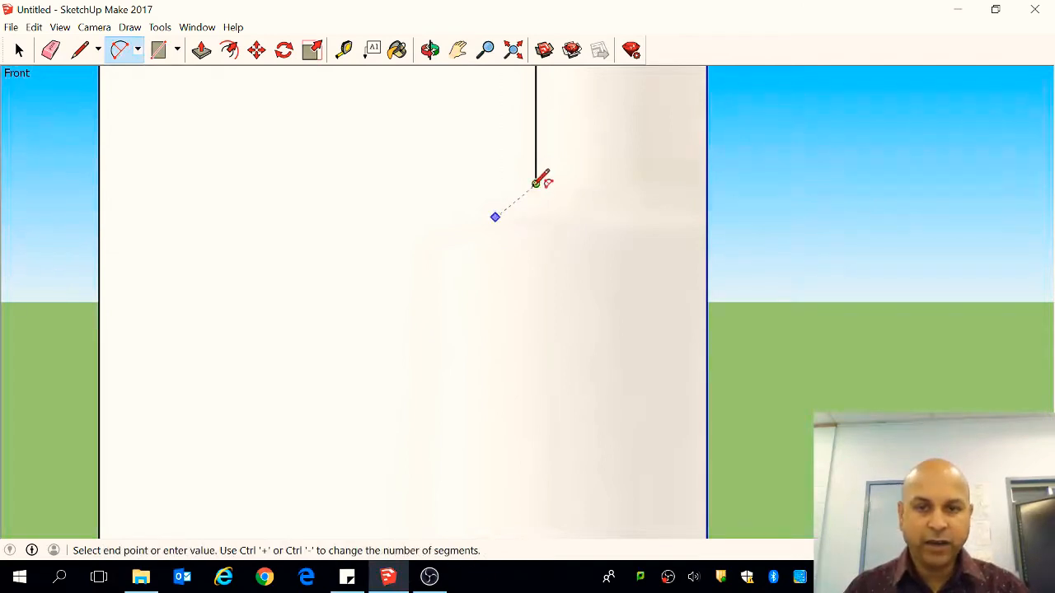
pyautogui.click(536, 183)
pyautogui.click(533, 180)
pyautogui.scroll(-3, 534, 190)
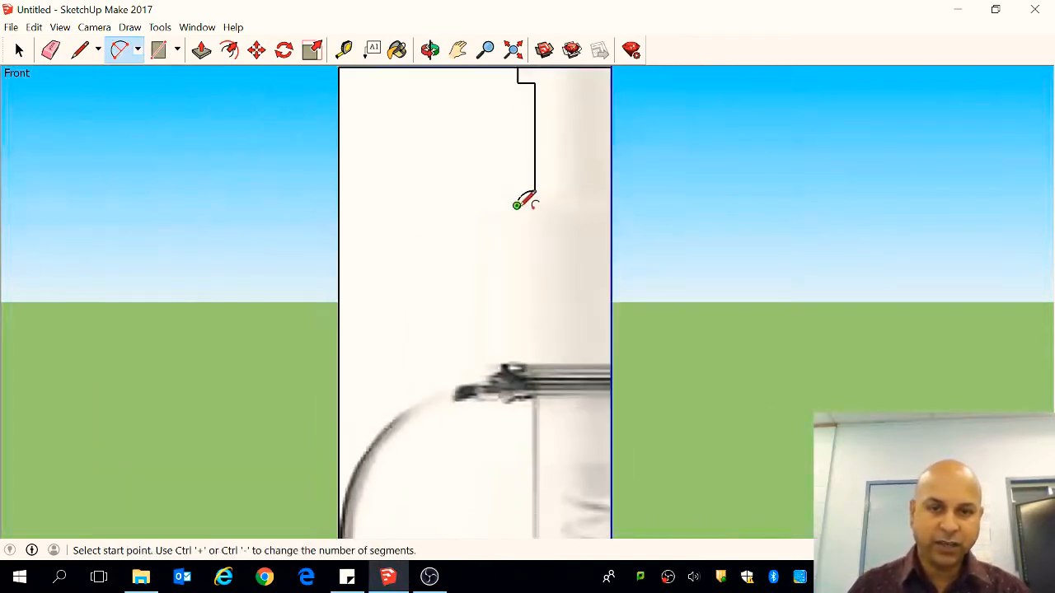
pyautogui.click(516, 205)
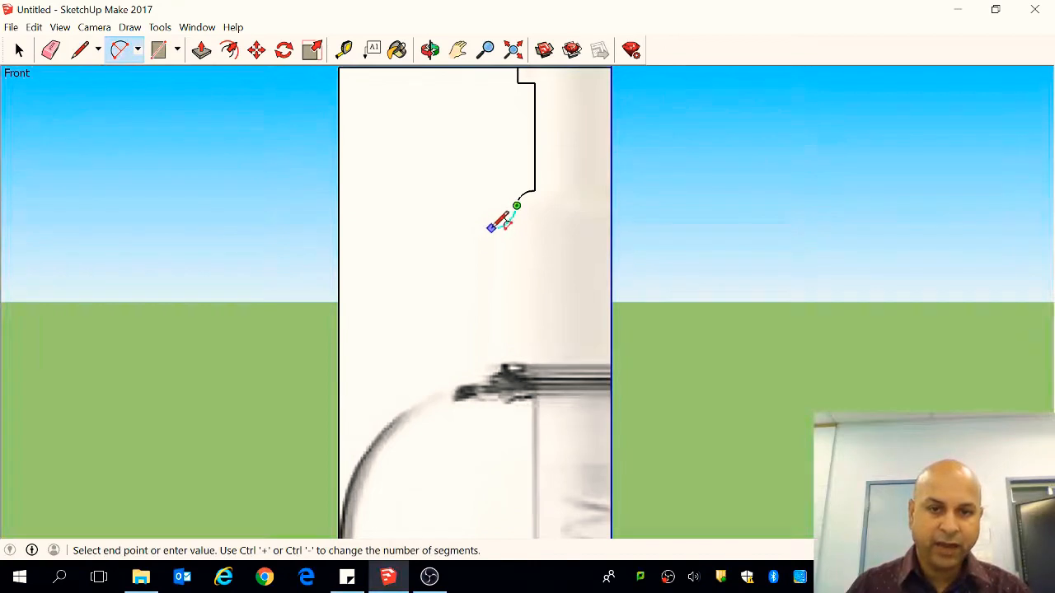
# - Trace the pump collar with connected lines: a slope outward, a vertical side, a small step inward and a short drop to the neck
pyautogui.click(79, 51)
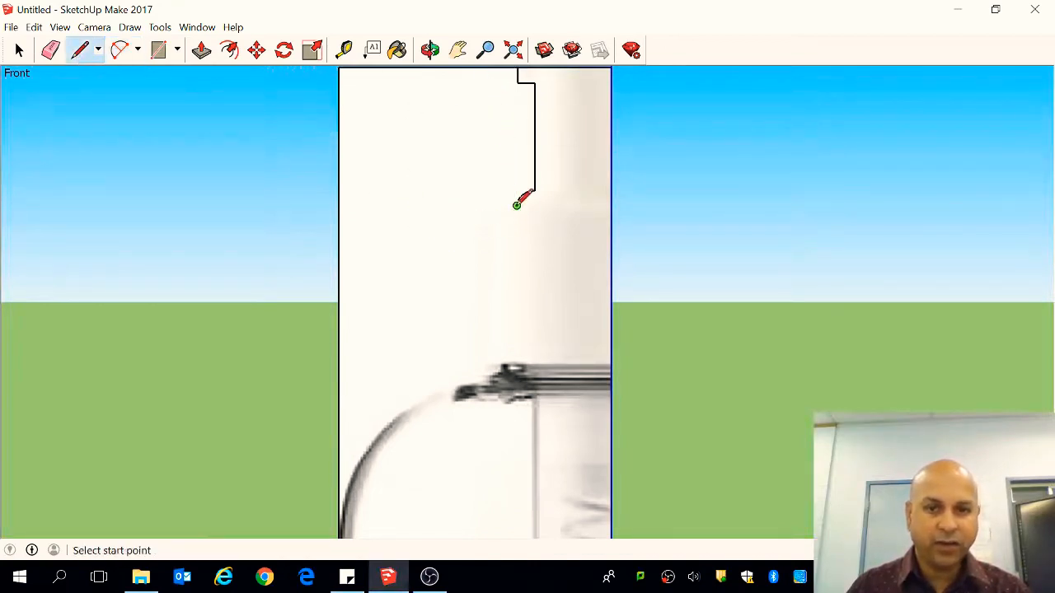
pyautogui.click(517, 204)
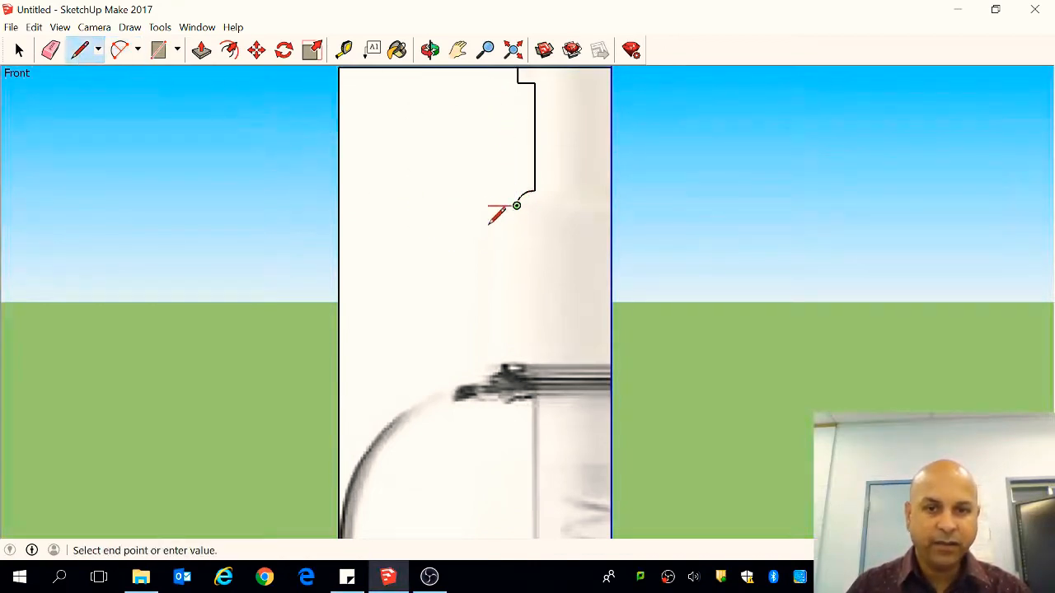
pyautogui.click(487, 227)
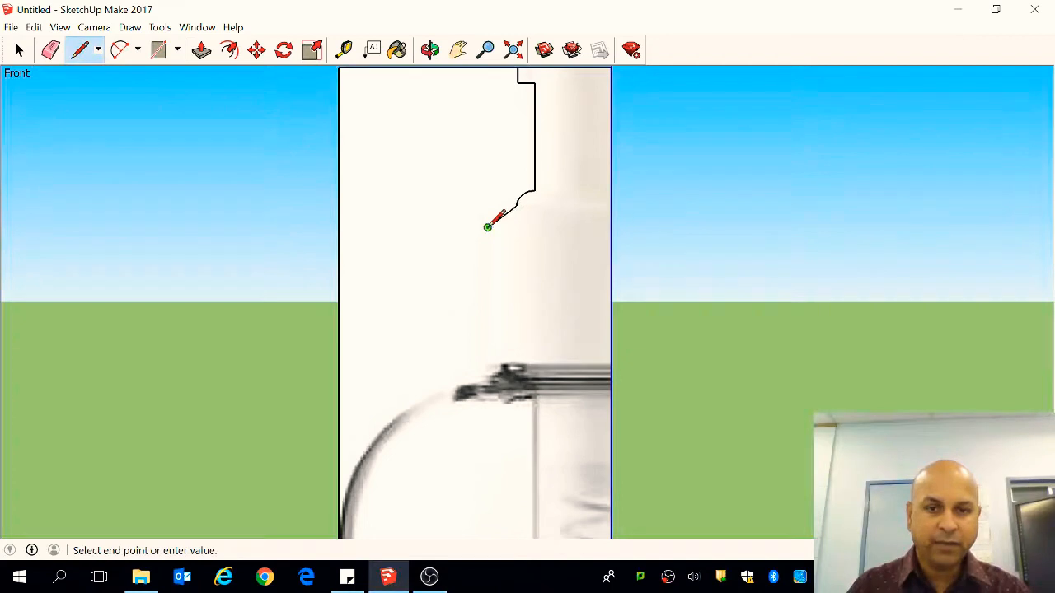
pyautogui.click(504, 361)
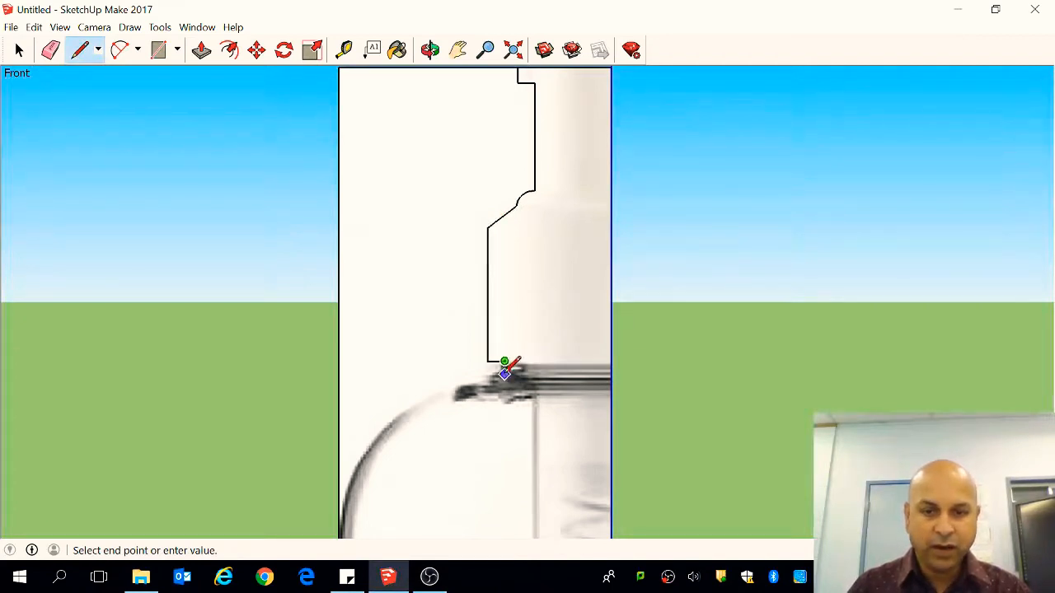
pyautogui.scroll(-2, 531, 362)
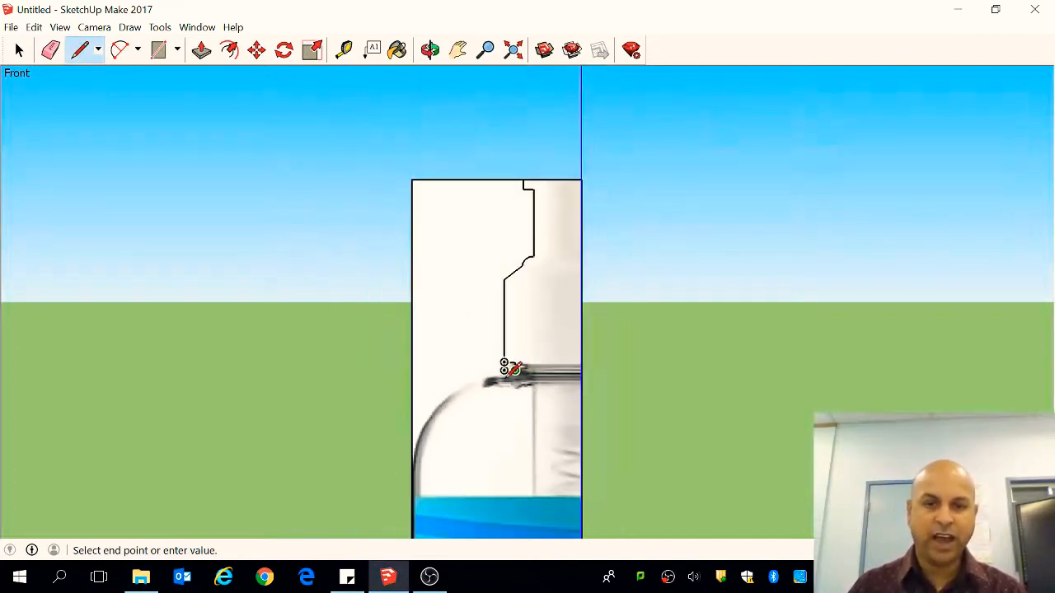
pyautogui.scroll(3, 516, 416)
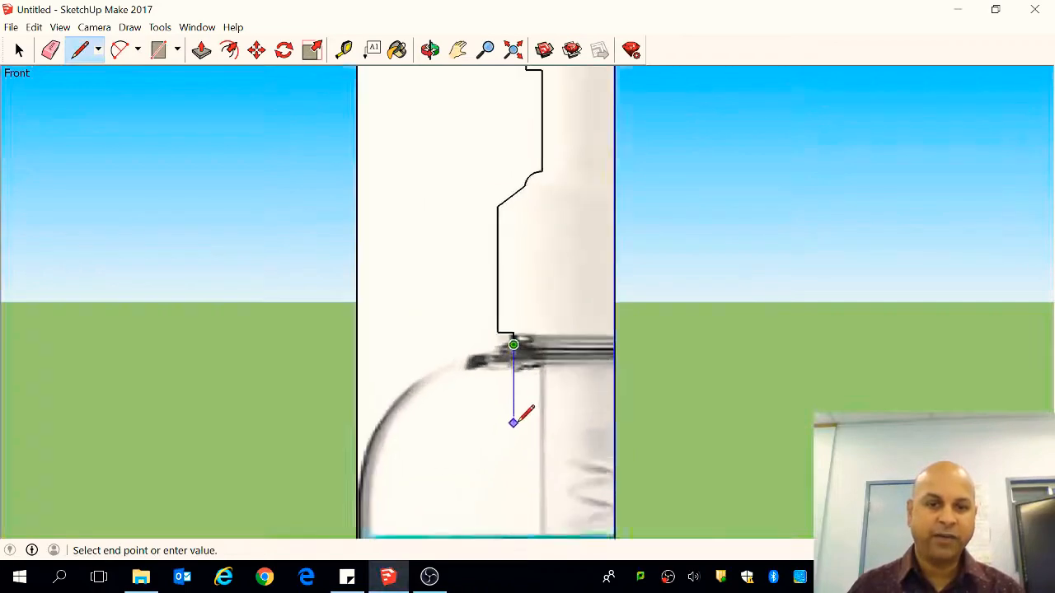
# - Draw an arc along the bottle's shoulder from the neck to the rectangle's outer vertical edge, bulged to match the reference image
pyautogui.click(120, 50)
pyautogui.scroll(-2, 470, 337)
pyautogui.scroll(-1, 489, 426)
pyautogui.scroll(2, 462, 430)
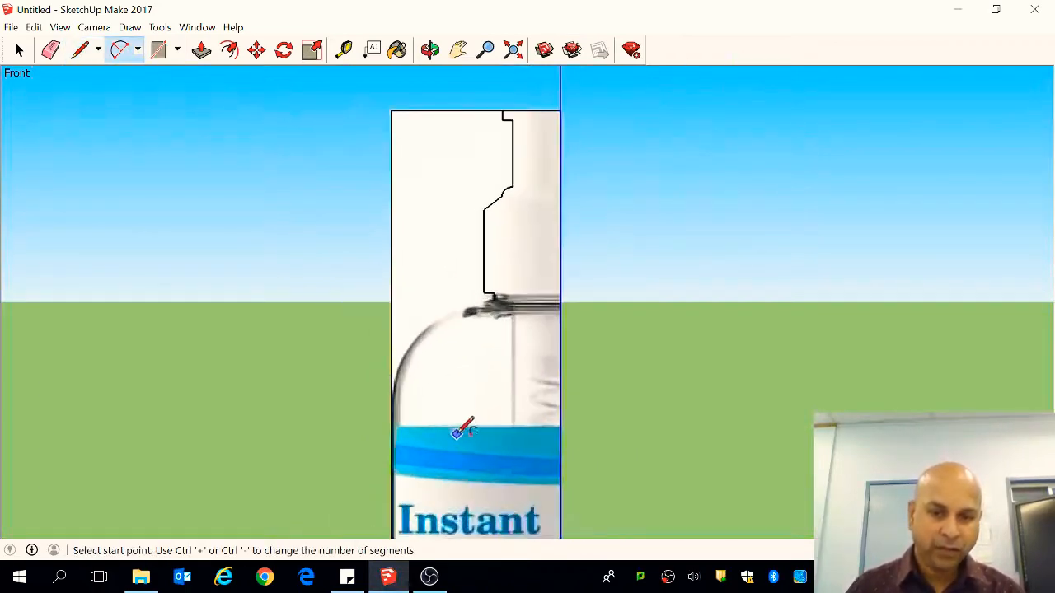
pyautogui.scroll(2, 458, 432)
pyautogui.click(511, 255)
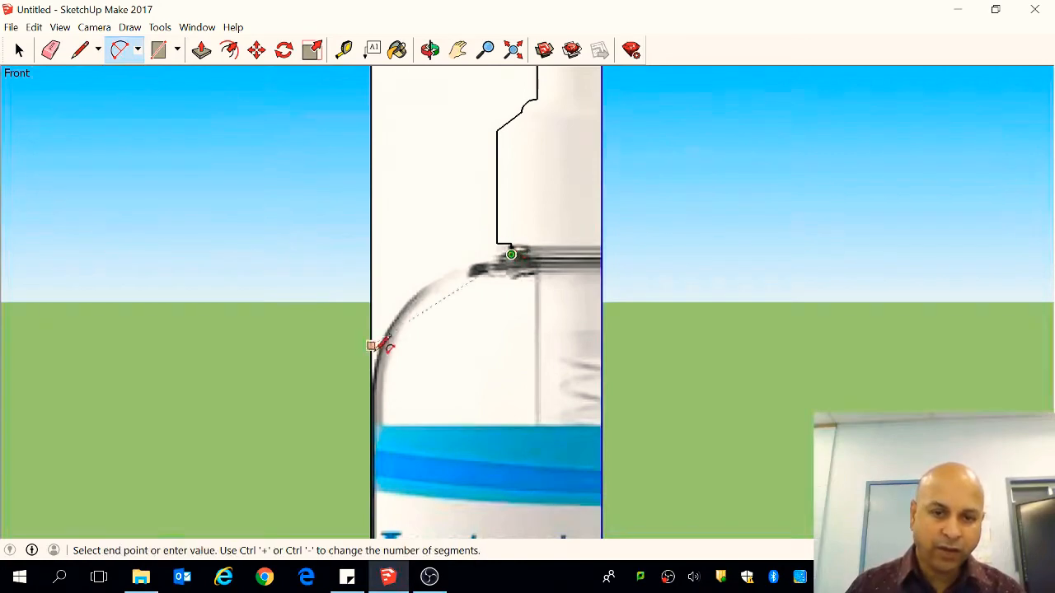
pyautogui.click(372, 388)
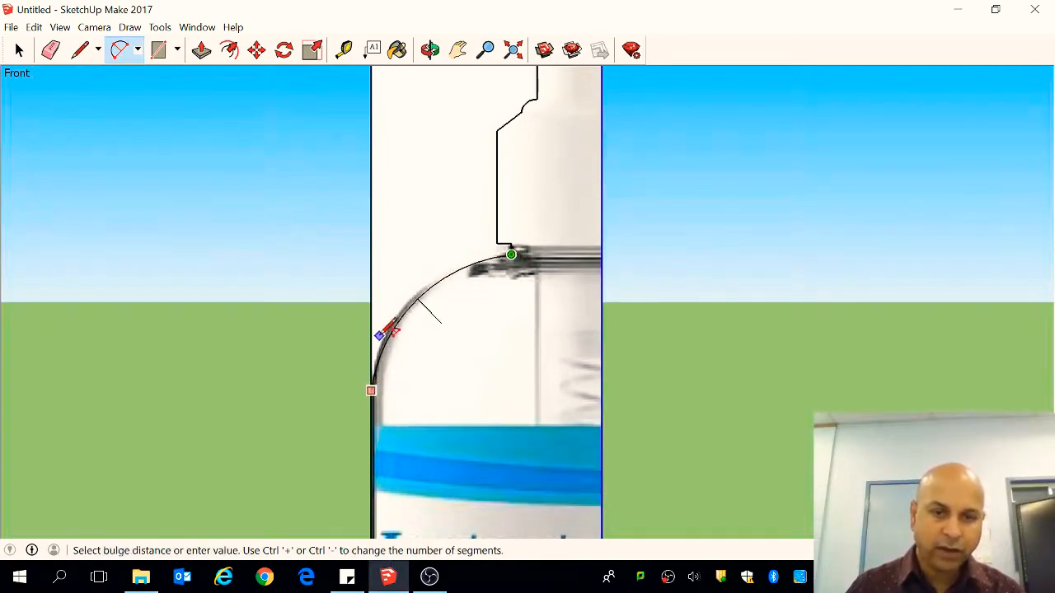
pyautogui.click(376, 330)
# - Erase the leftover rectangle edges outside the traced outline, beside the pump and below the base, leaving only the half-bottle face
pyautogui.scroll(-5, 527, 293)
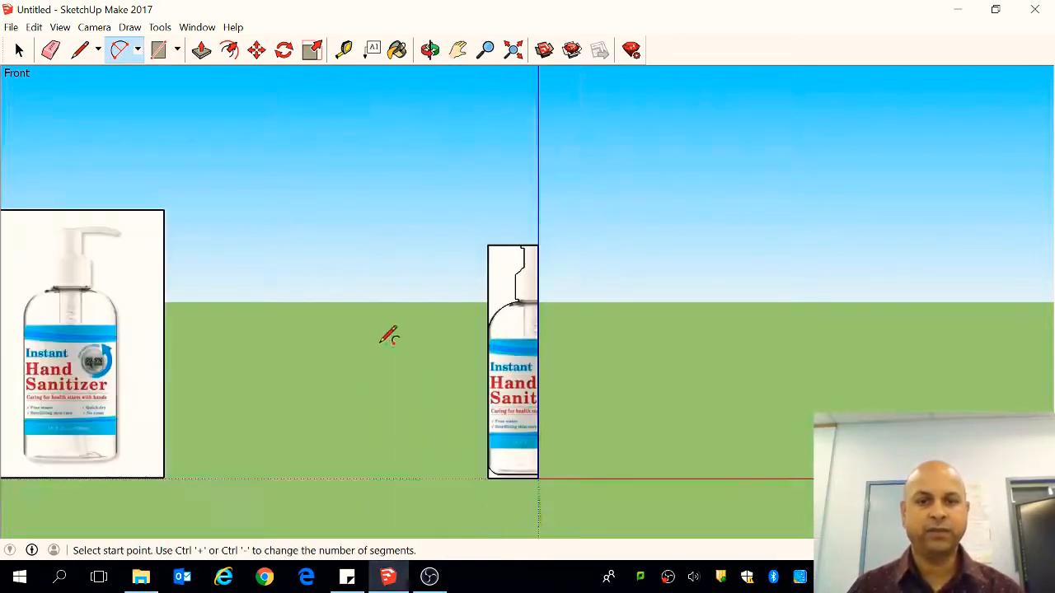
pyautogui.scroll(2, 431, 377)
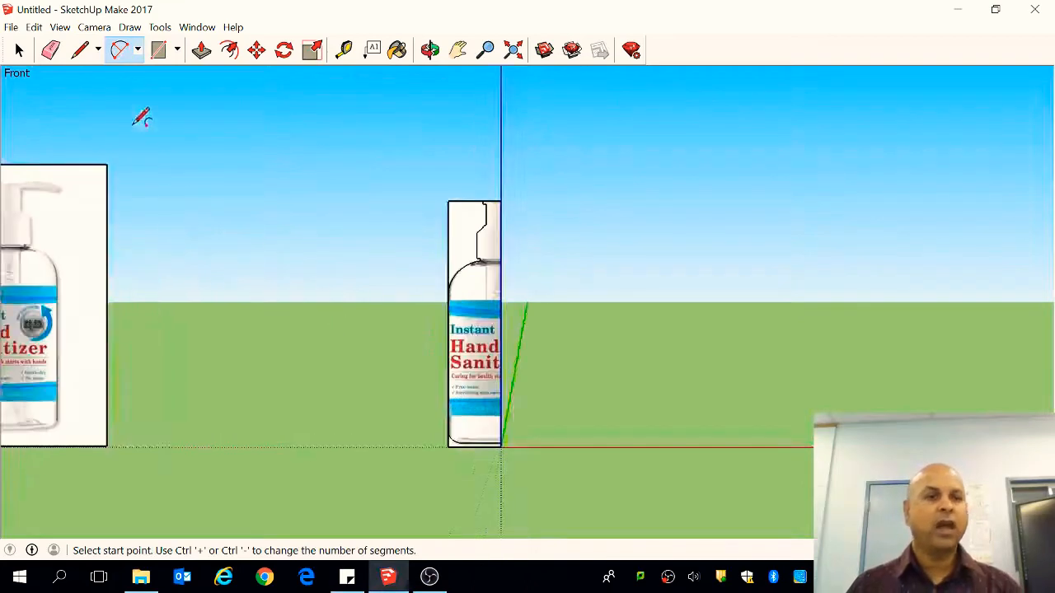
pyautogui.click(50, 51)
pyautogui.moveTo(459, 196); pyautogui.dragTo(449, 202)
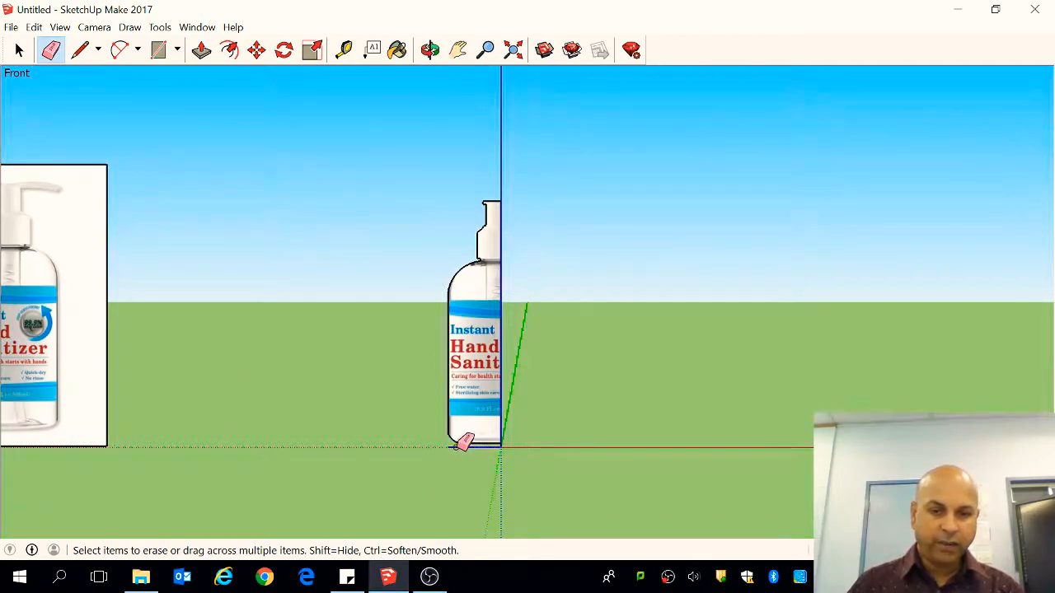
pyautogui.moveTo(464, 443); pyautogui.dragTo(520, 445)
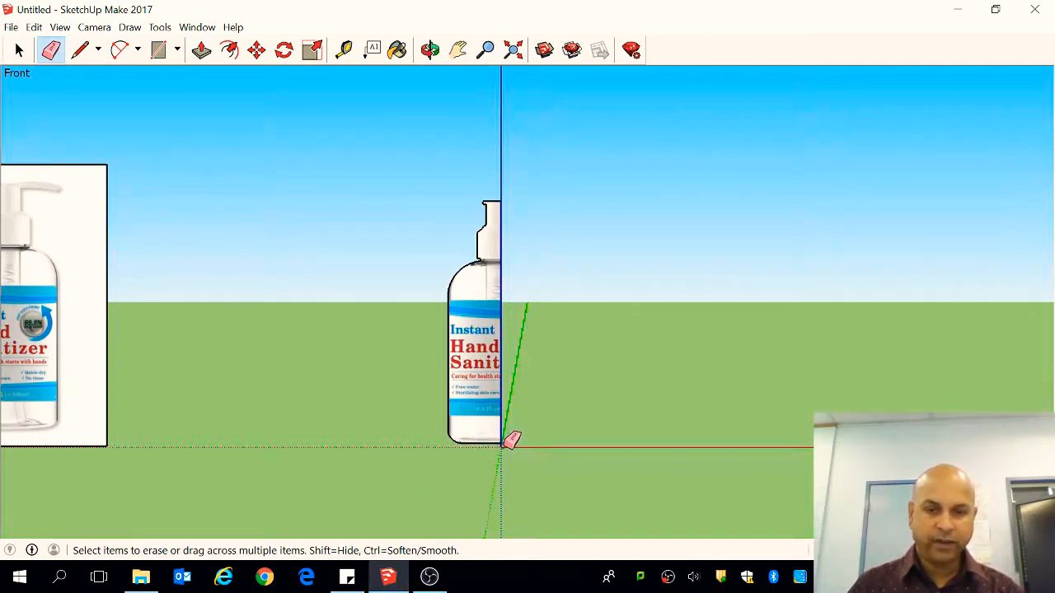
pyautogui.scroll(8, 511, 449)
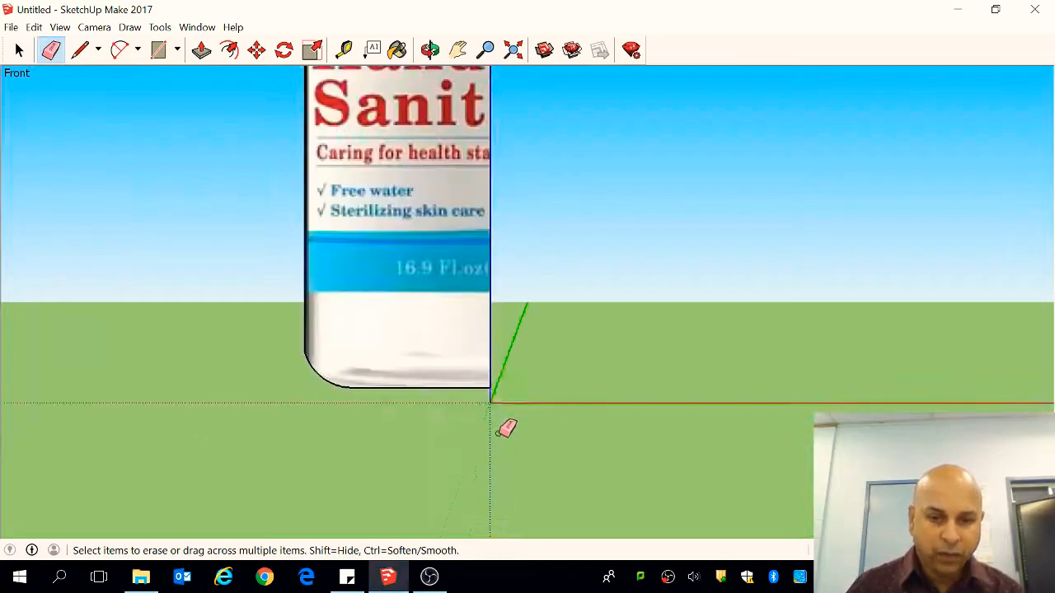
pyautogui.scroll(-5, 635, 405)
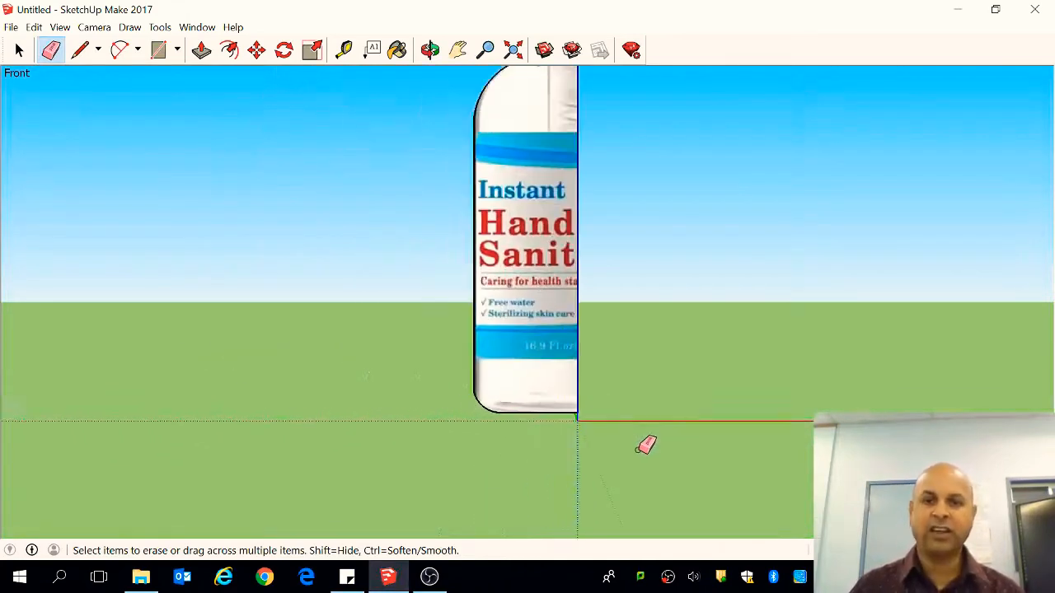
pyautogui.click(430, 50)
pyautogui.moveTo(494, 70); pyautogui.dragTo(731, 243)
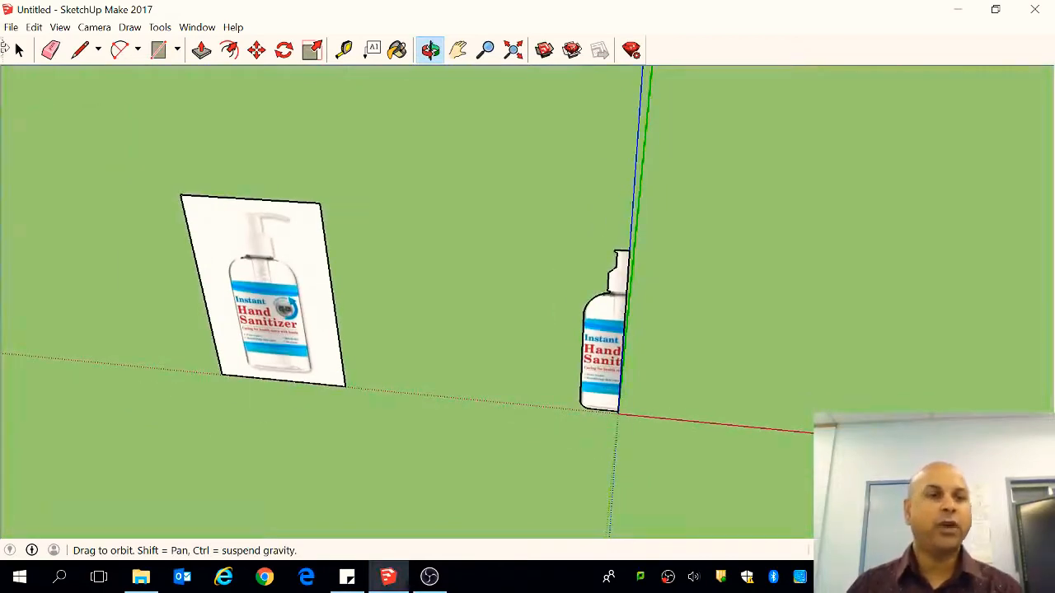
pyautogui.click(94, 27)
pyautogui.moveTo(94, 77)
pyautogui.click(241, 79)
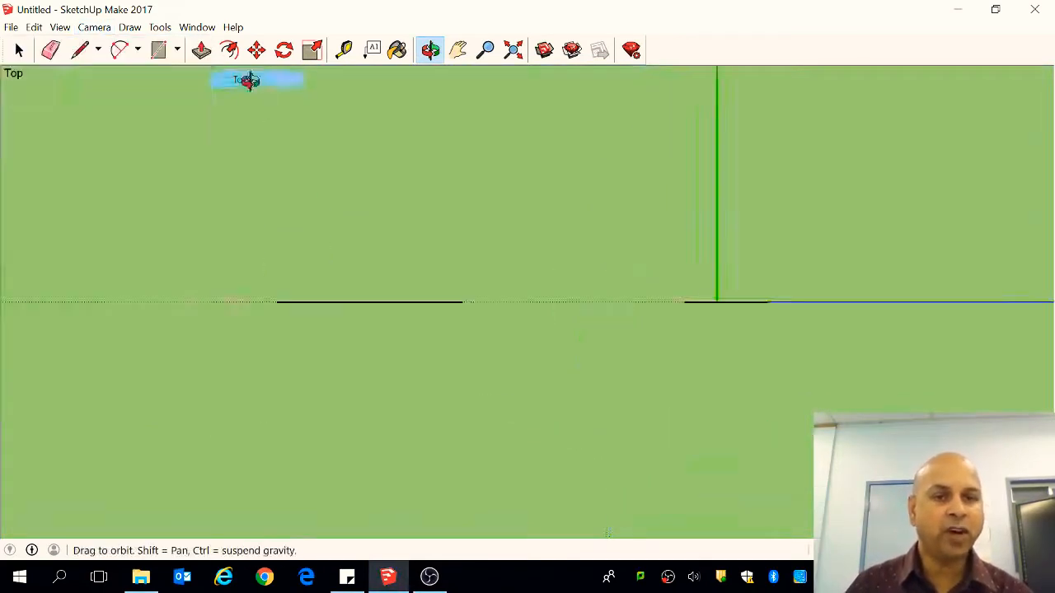
pyautogui.click(458, 50)
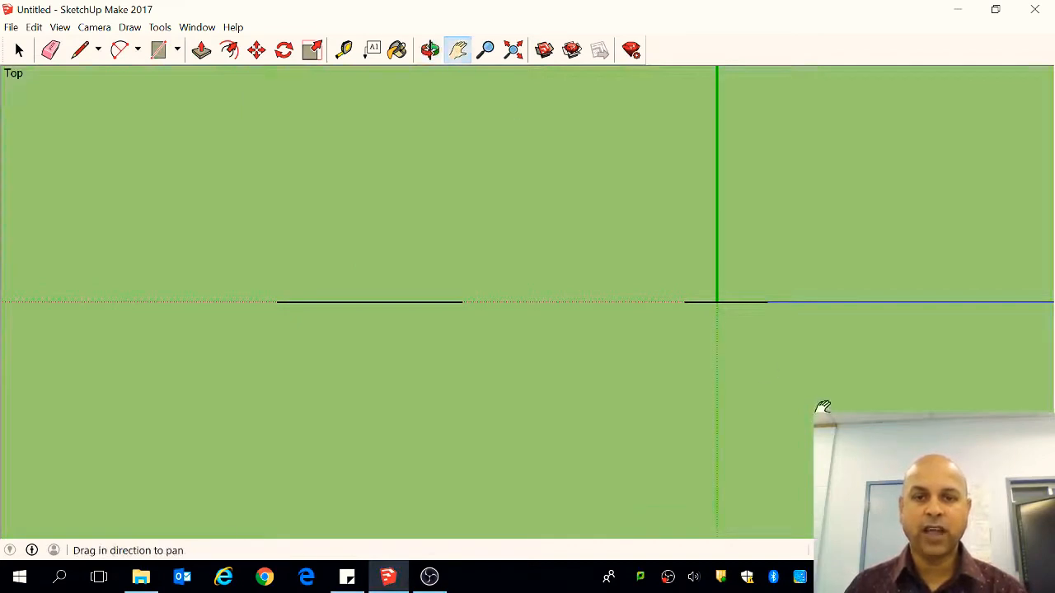
pyautogui.moveTo(821, 407); pyautogui.dragTo(532, 355)
pyautogui.scroll(4, 465, 235)
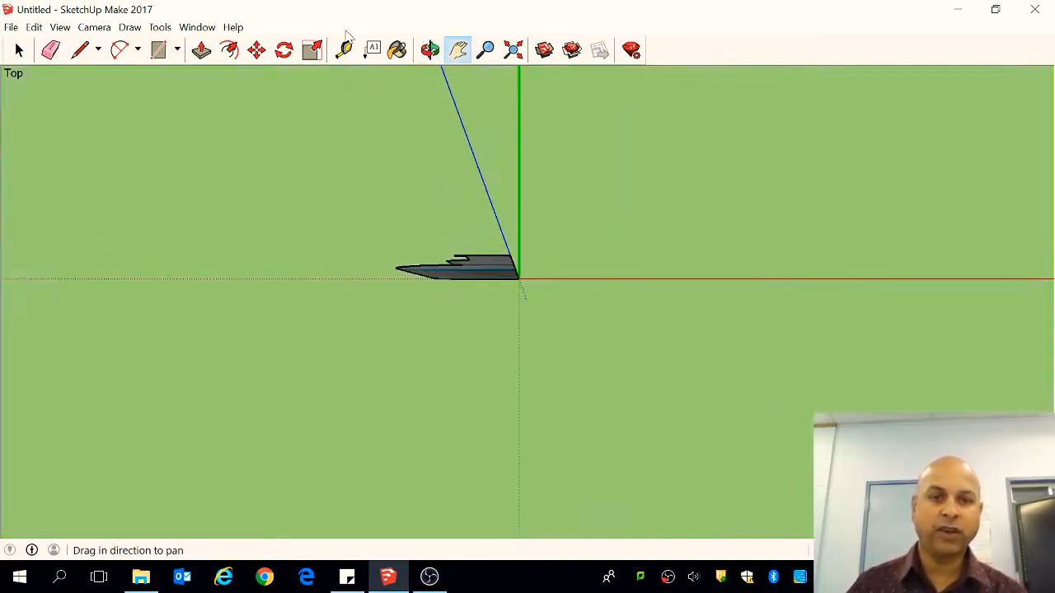
pyautogui.click(427, 51)
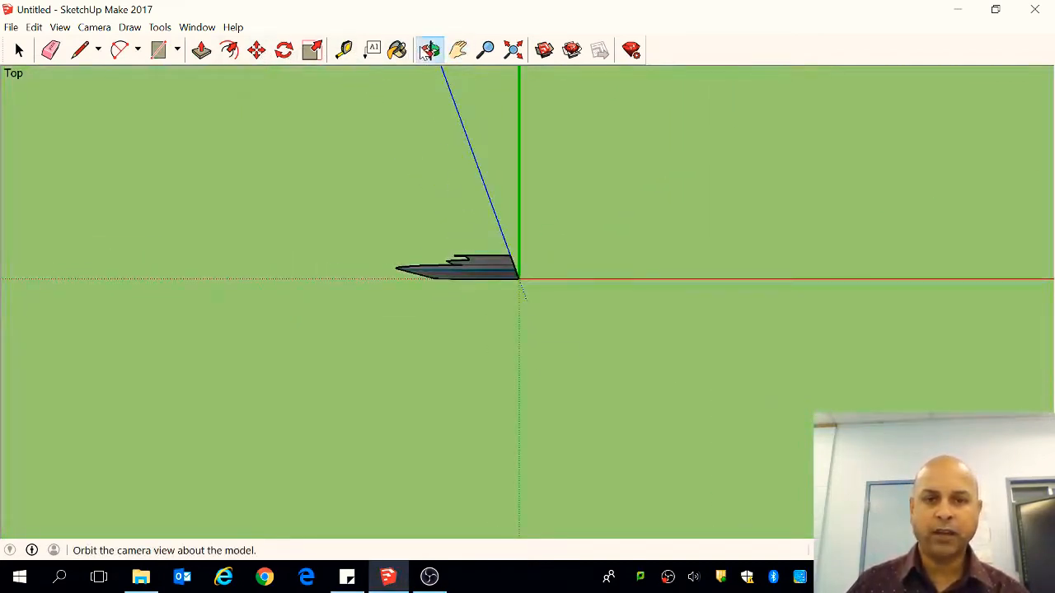
pyautogui.moveTo(536, 309); pyautogui.dragTo(562, 319)
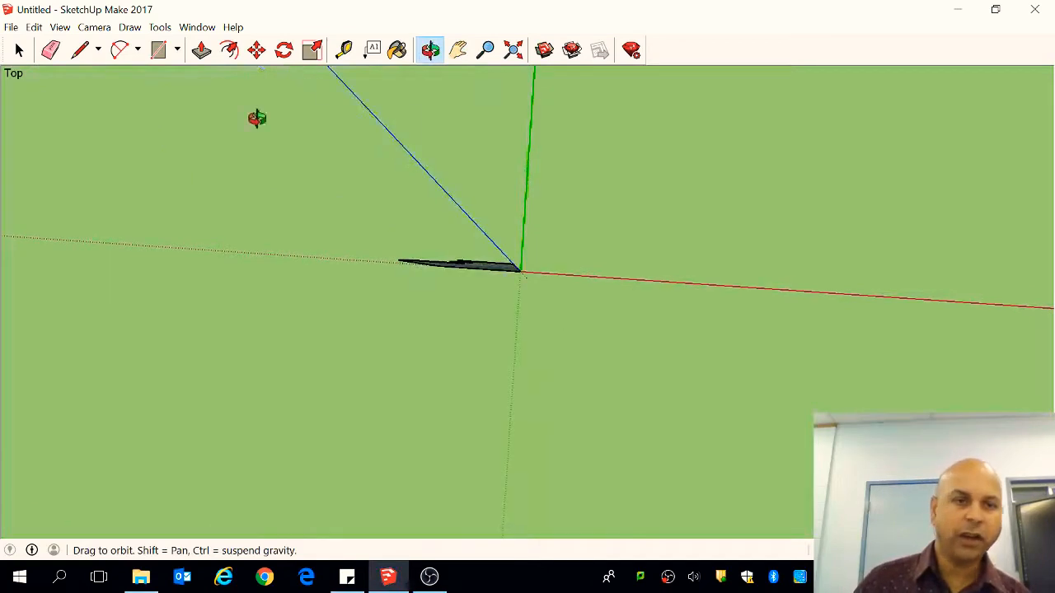
pyautogui.click(94, 27)
pyautogui.moveTo(123, 78)
pyautogui.click(242, 79)
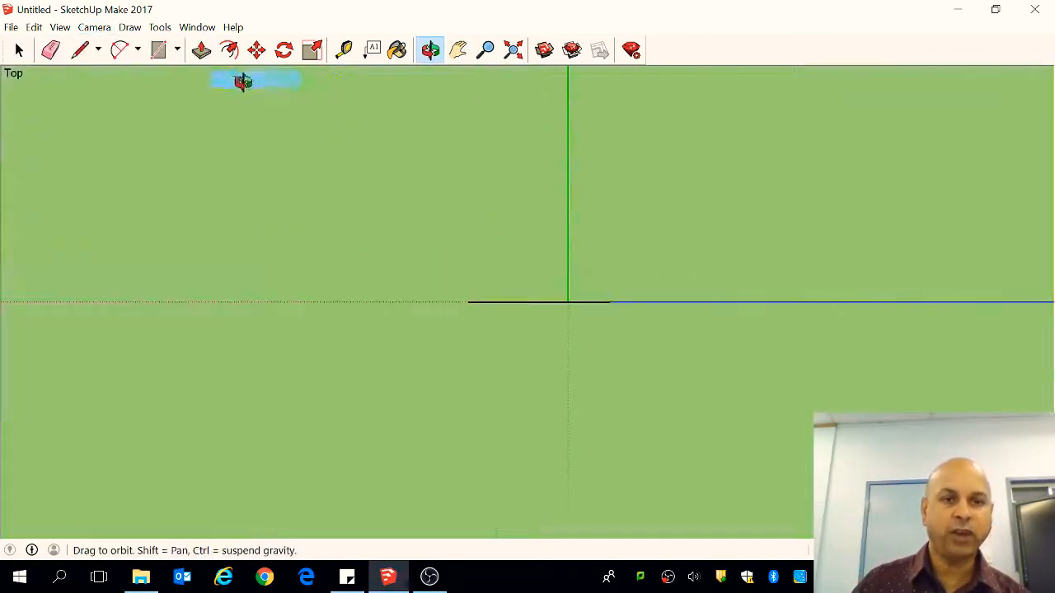
# - Draw a circle flat on the ground plane, centred on the origin and extending beyond the half bottle's width
pyautogui.click(435, 57)
pyautogui.moveTo(654, 351); pyautogui.dragTo(389, 260)
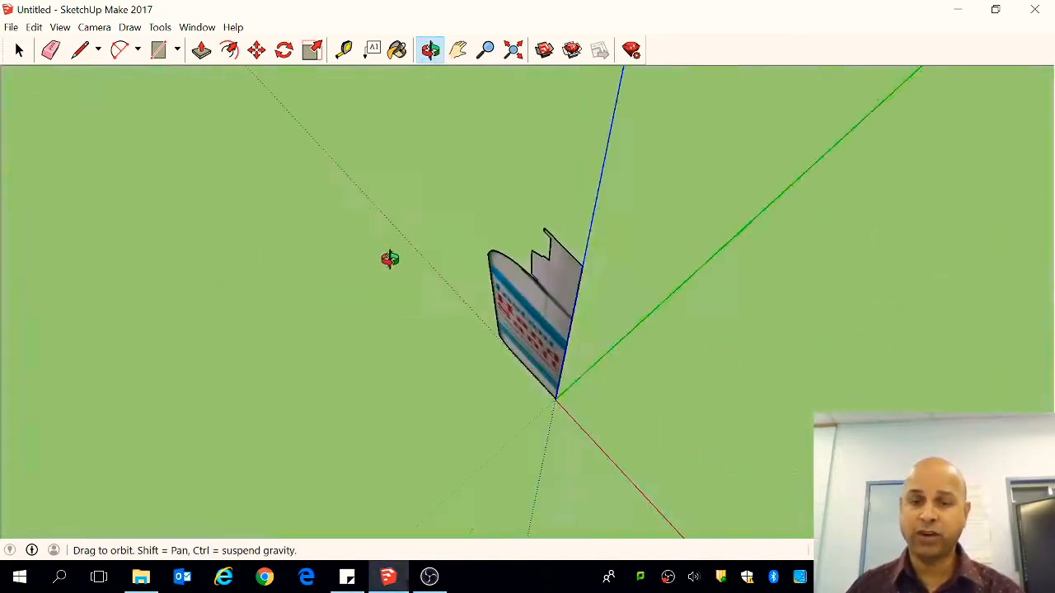
pyautogui.click(177, 50)
pyautogui.click(204, 116)
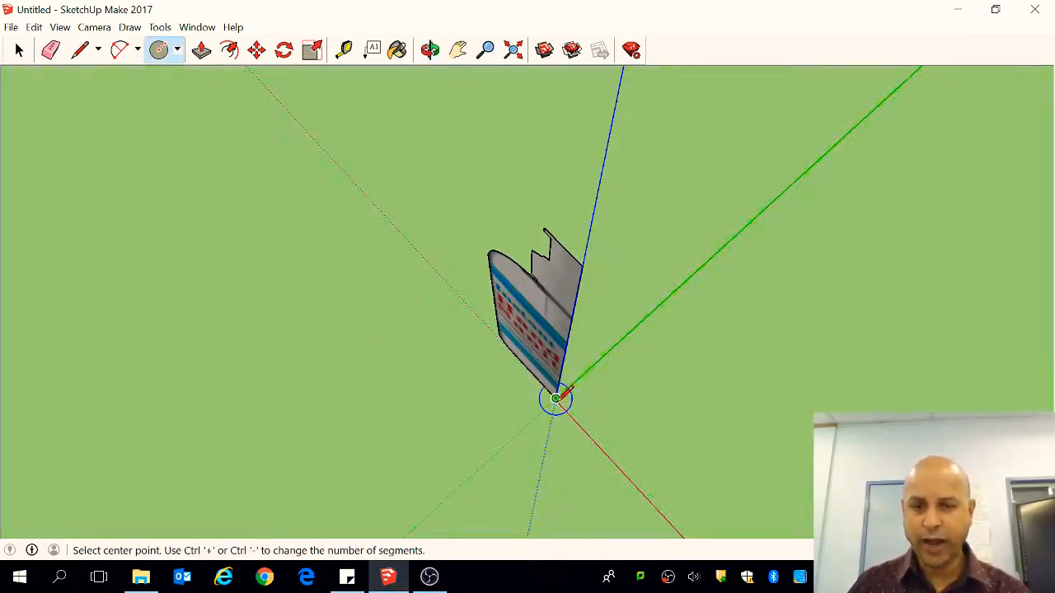
pyautogui.click(555, 399)
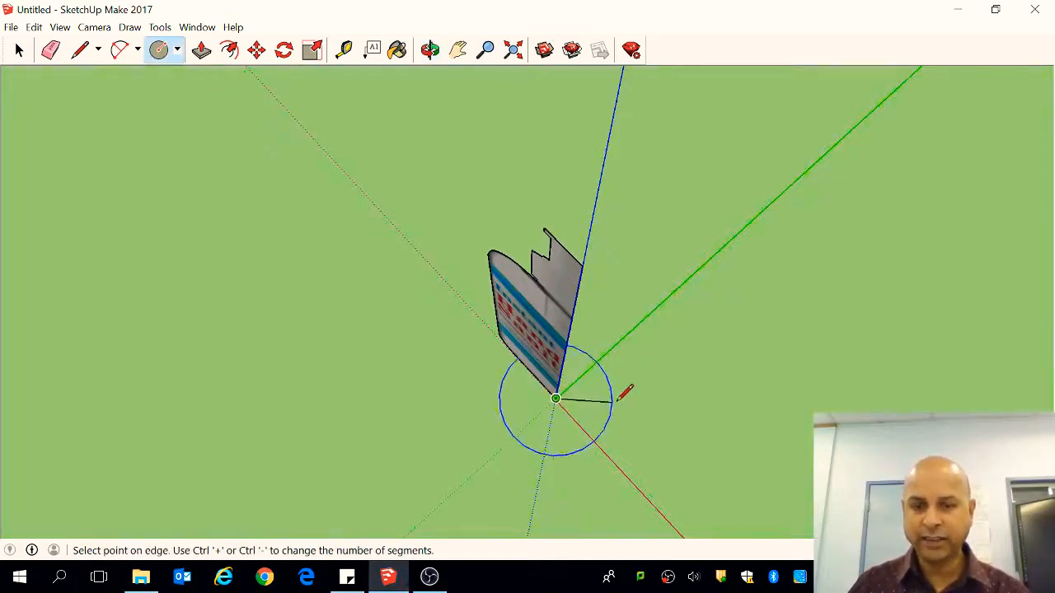
pyautogui.click(670, 400)
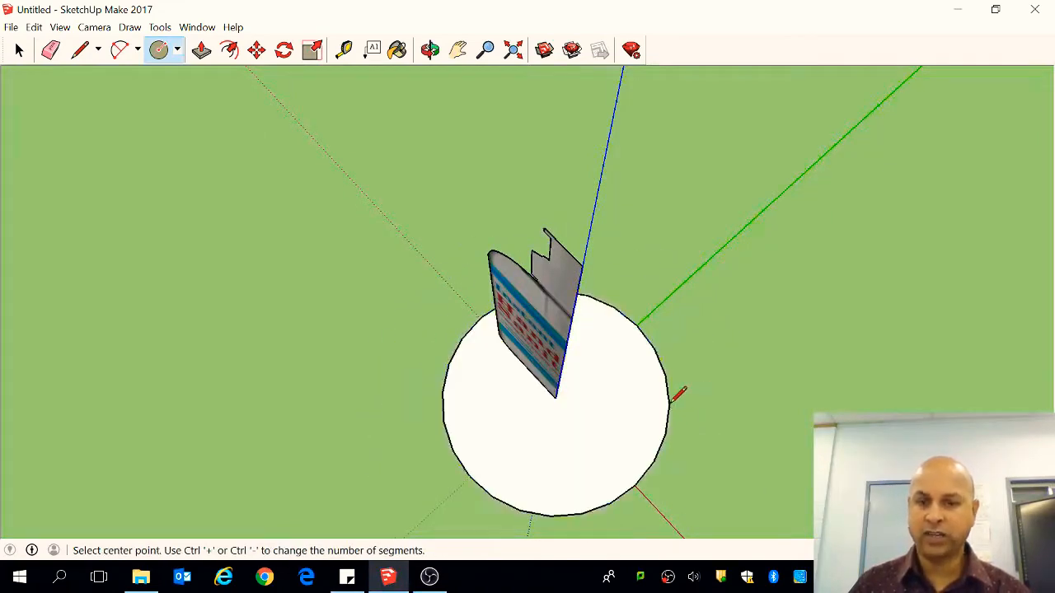
# - Delete the circle's inner face, keeping only its outline, and select that outline around the half bottle's base
pyautogui.click(430, 50)
pyautogui.moveTo(518, 485); pyautogui.dragTo(668, 450)
pyautogui.scroll(-3, 622, 410)
pyautogui.scroll(-3, 569, 421)
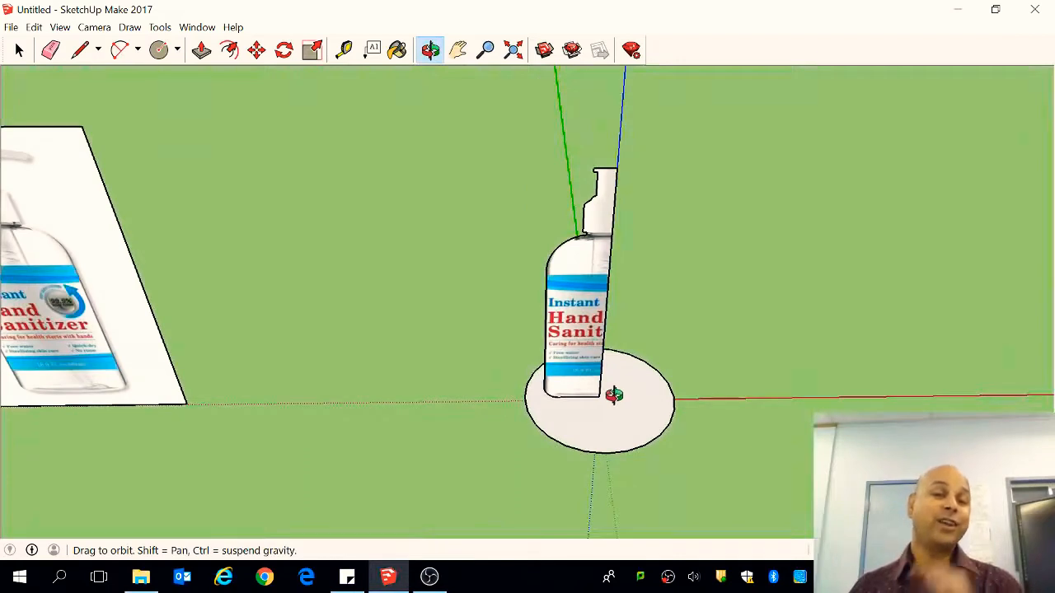
pyautogui.press('space')
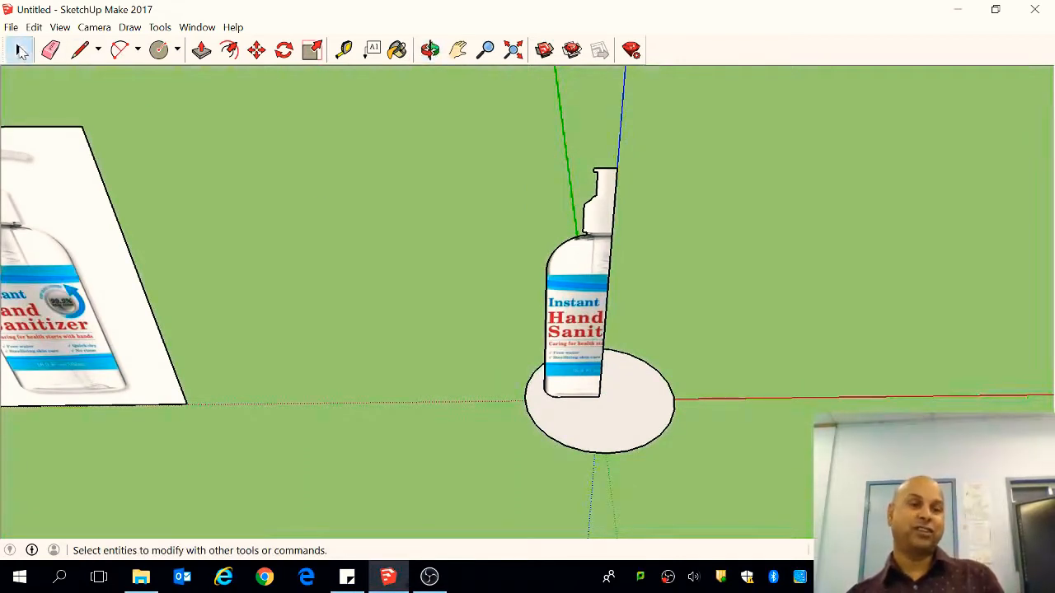
pyautogui.click(633, 425)
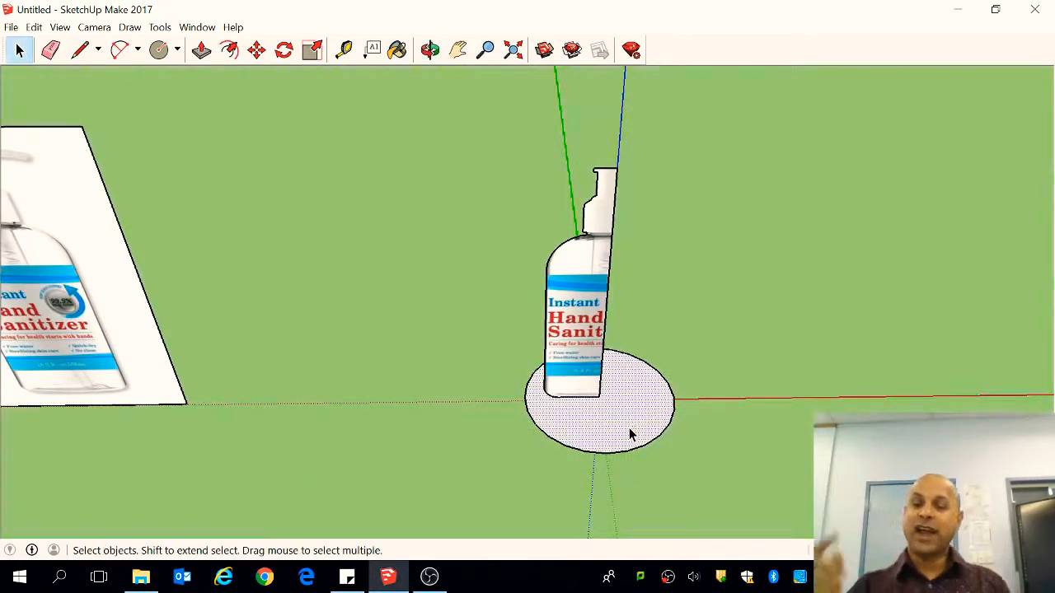
pyautogui.press('Delete')
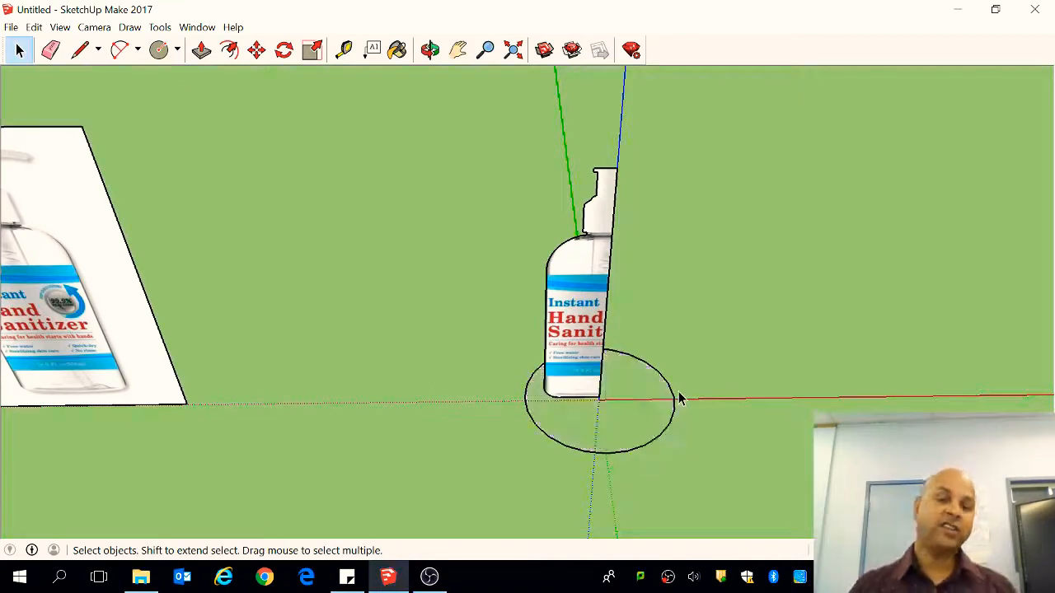
pyautogui.scroll(4, 657, 424)
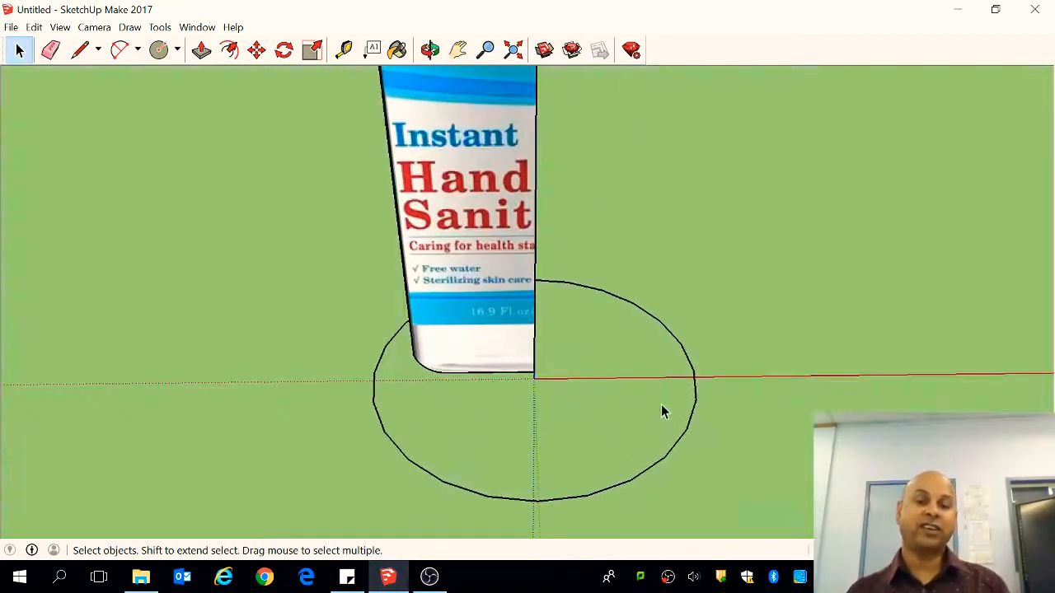
pyautogui.scroll(-2, 576, 408)
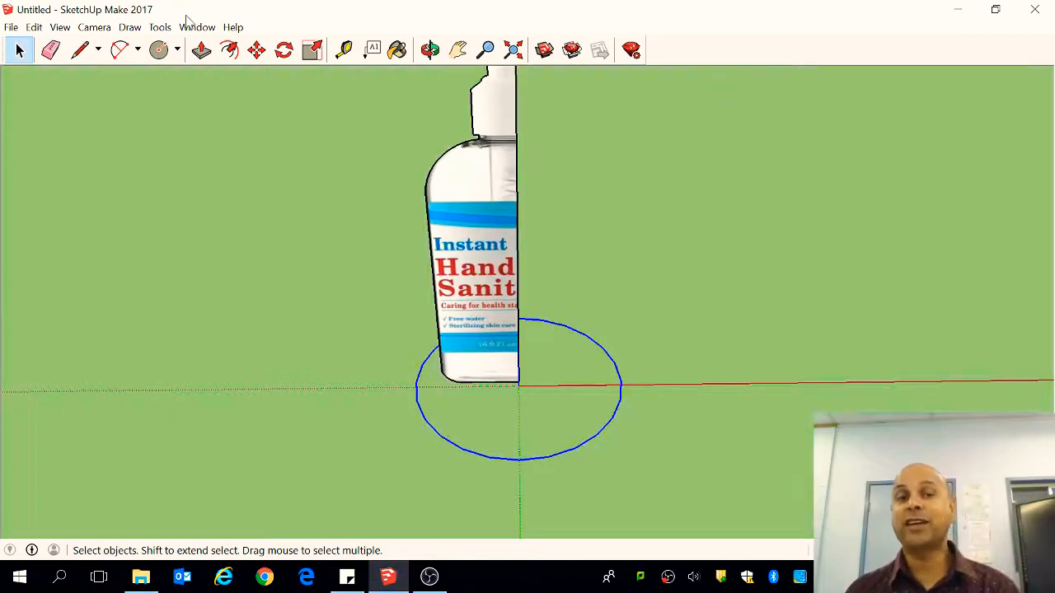
# - Sweep the half-bottle face around the selected circle with Follow Me to form the solid bottle
pyautogui.click(160, 27)
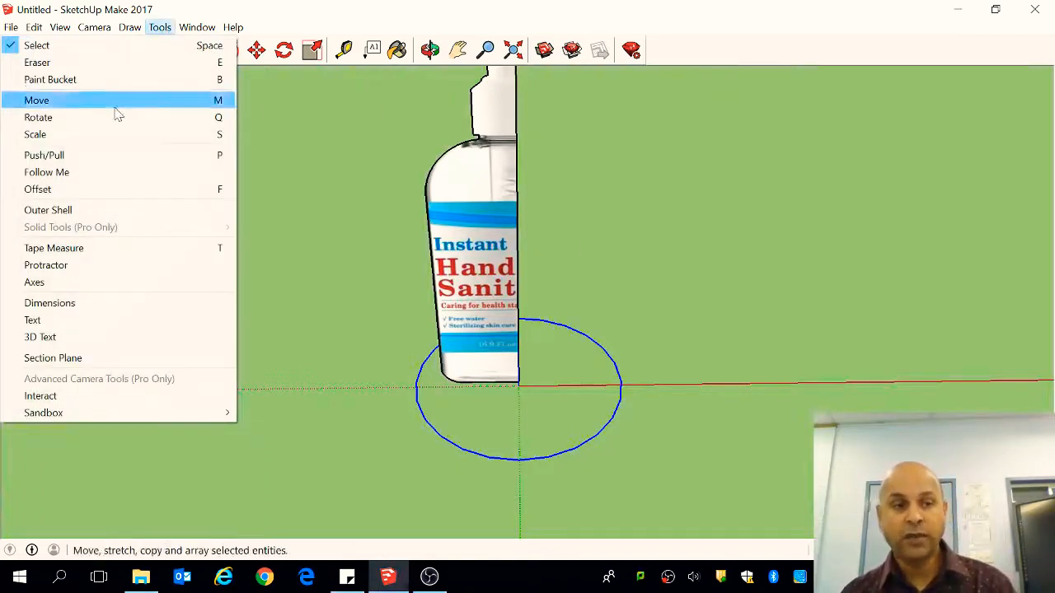
pyautogui.click(97, 173)
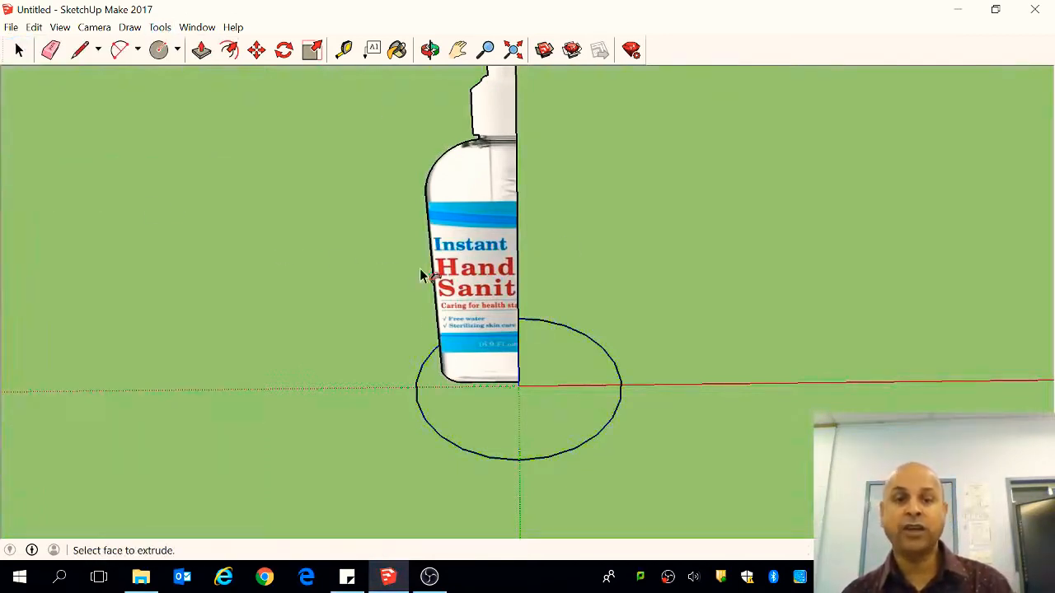
pyautogui.click(476, 224)
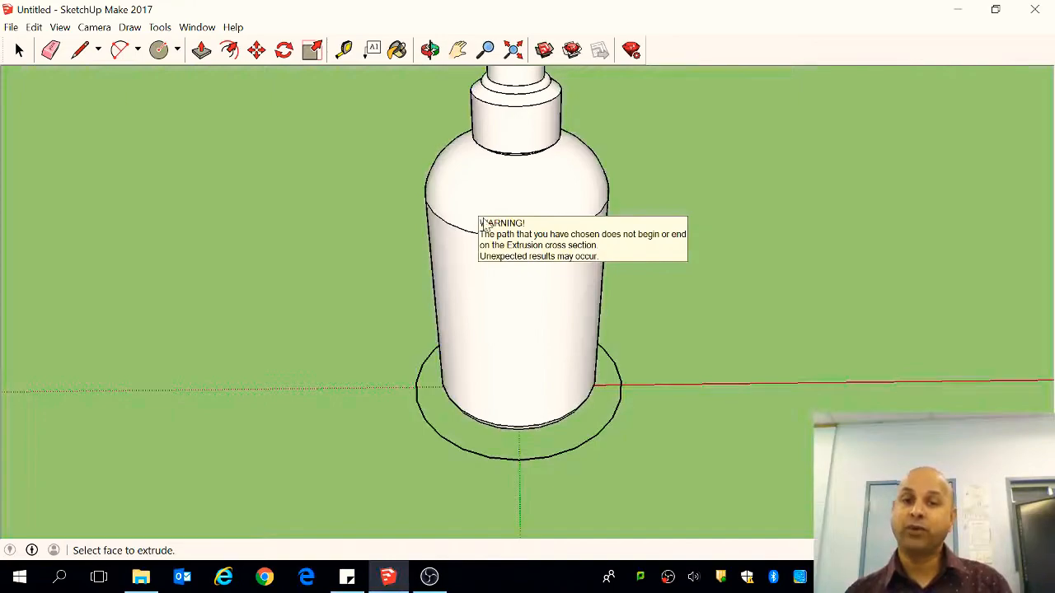
# - Erase the circular sweep path around the bottle's base
pyautogui.click(431, 49)
pyautogui.moveTo(591, 294); pyautogui.dragTo(277, 154)
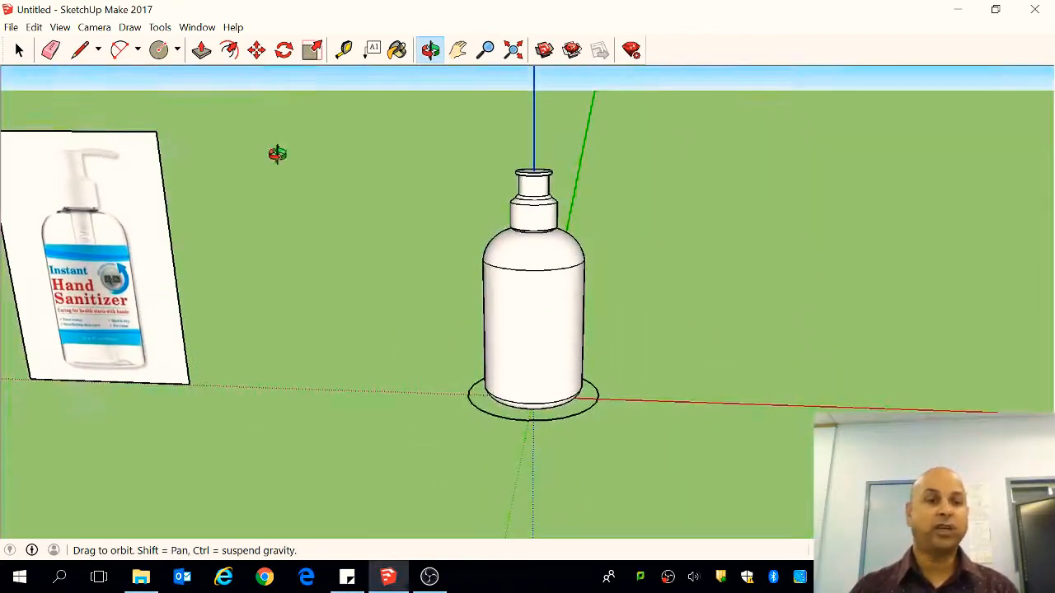
pyautogui.click(48, 50)
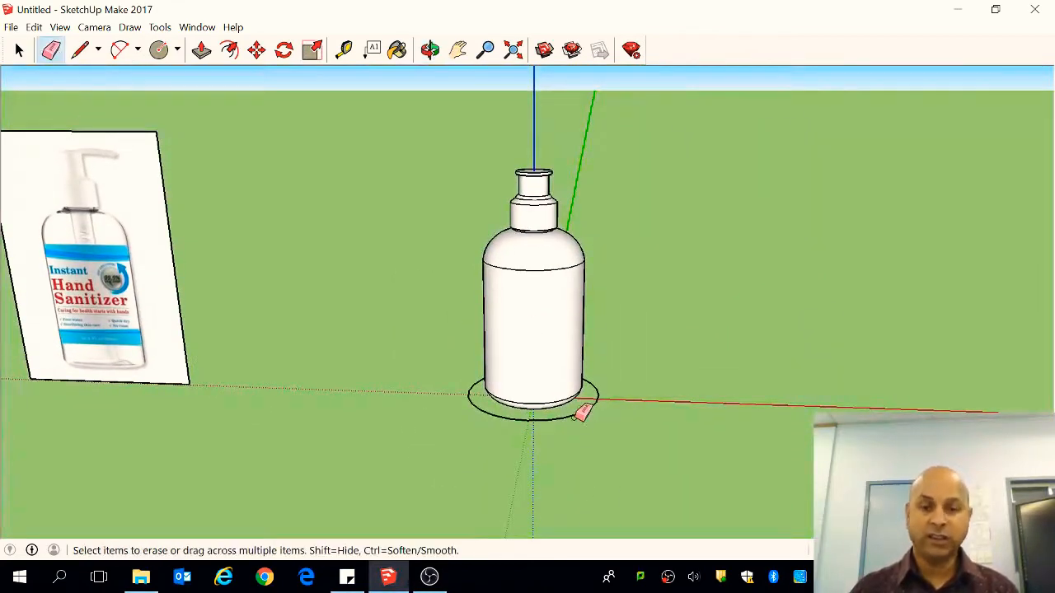
pyautogui.scroll(-3, 590, 414)
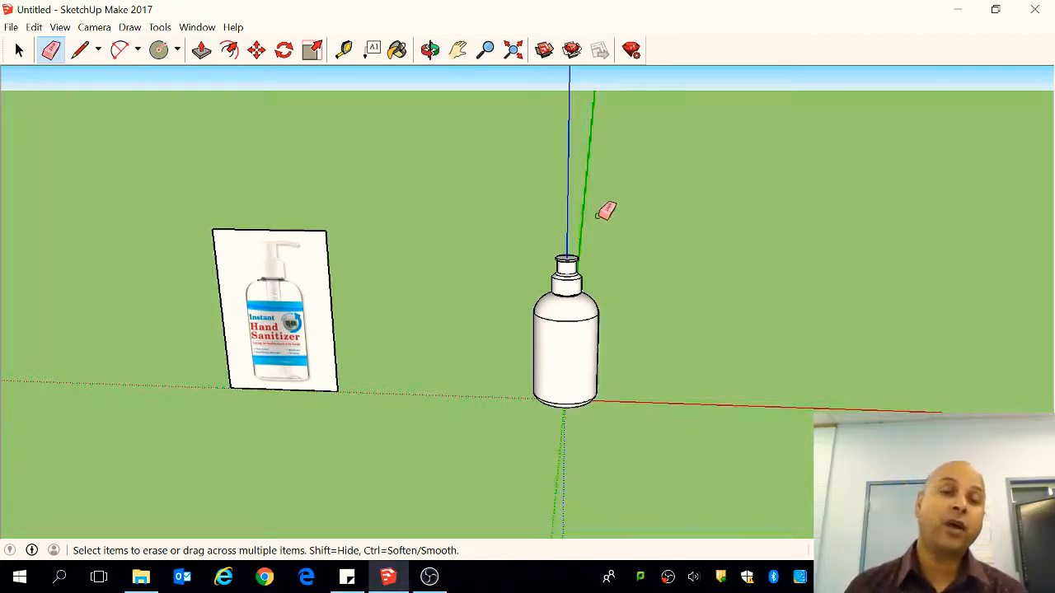
# - Switch the camera to the standard Front view
pyautogui.click(95, 27)
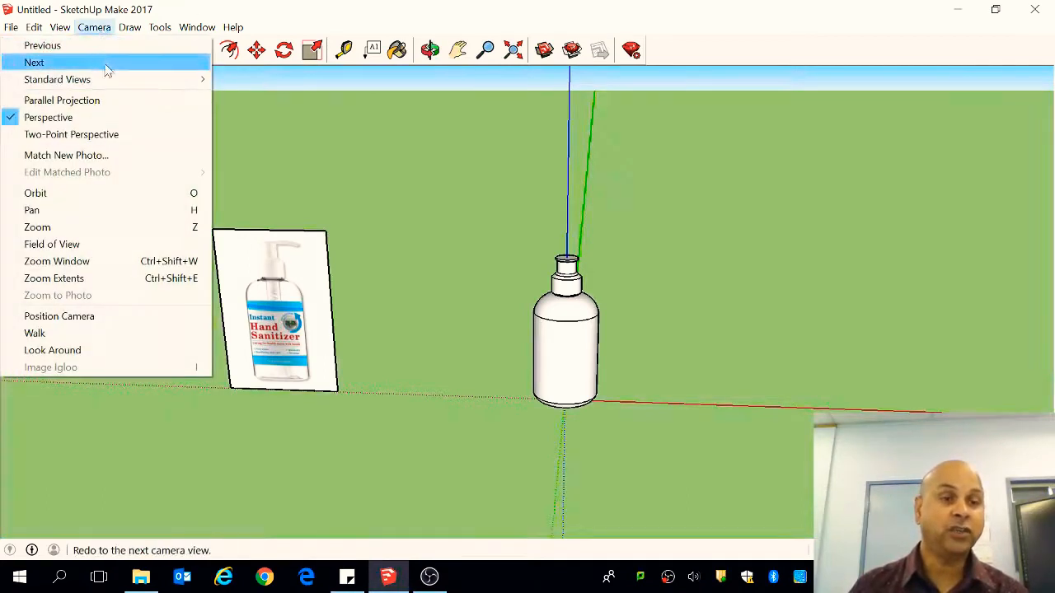
pyautogui.moveTo(120, 80)
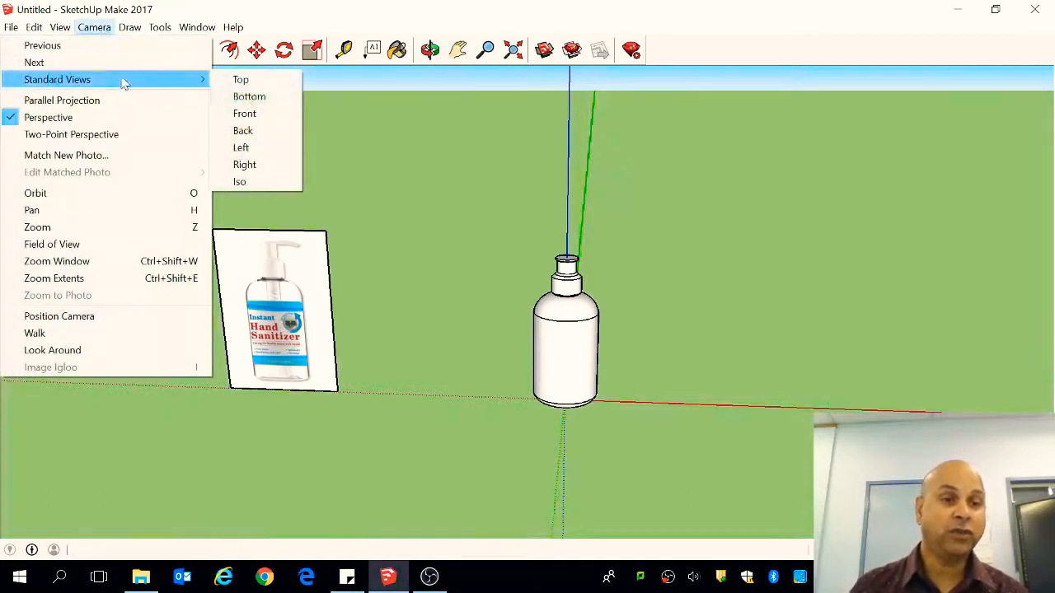
pyautogui.click(257, 115)
pyautogui.click(19, 50)
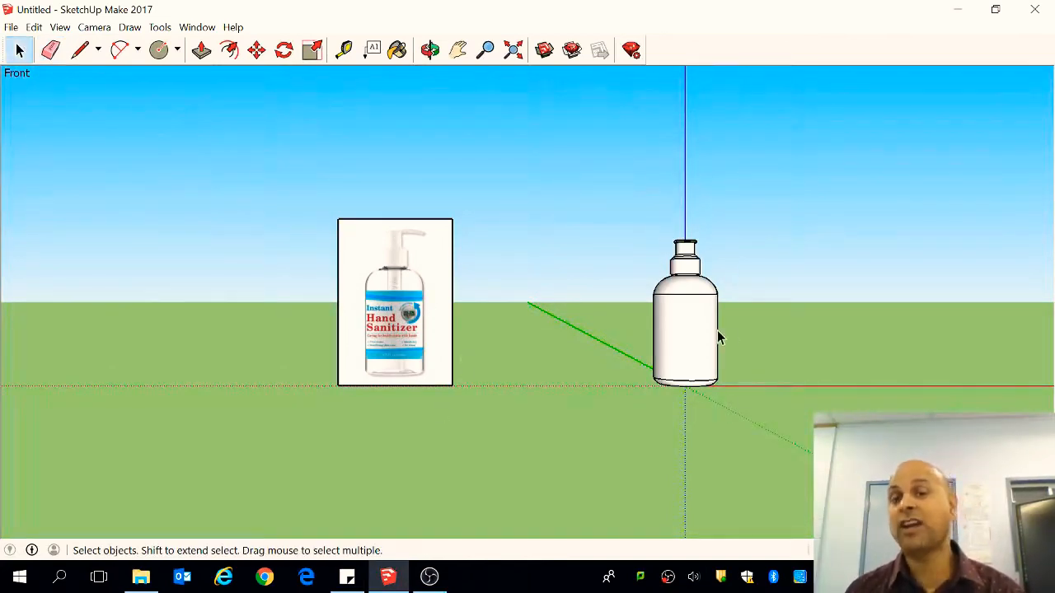
# - Start positioning the texture on the reference image rectangle and slide its repeating pattern until one bottle picture overlies the modelled bottle
pyautogui.rightClick(386, 310)
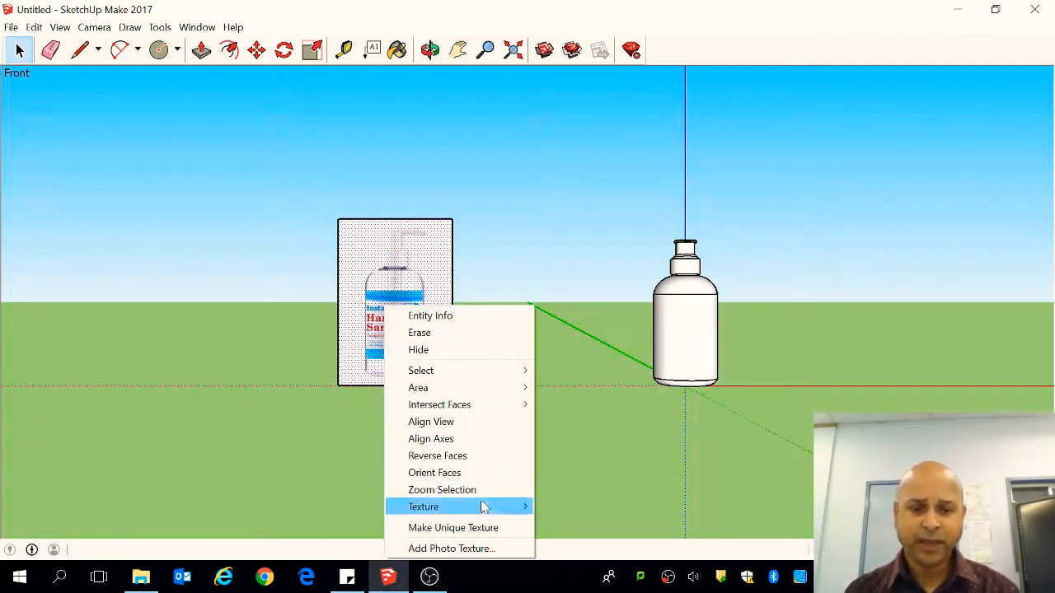
pyautogui.moveTo(487, 506)
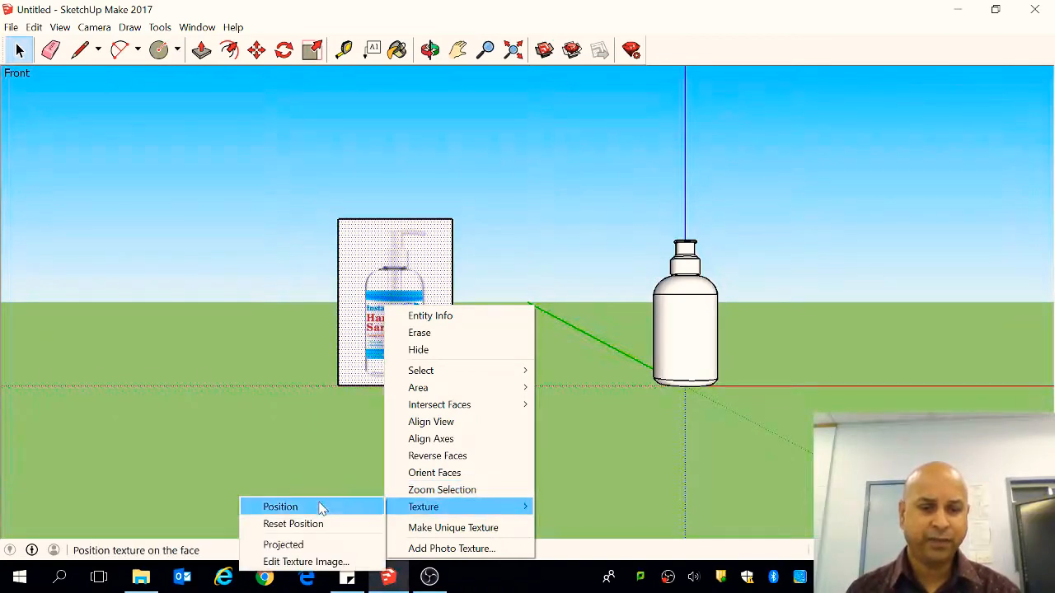
pyautogui.click(321, 508)
pyautogui.rightClick(397, 243)
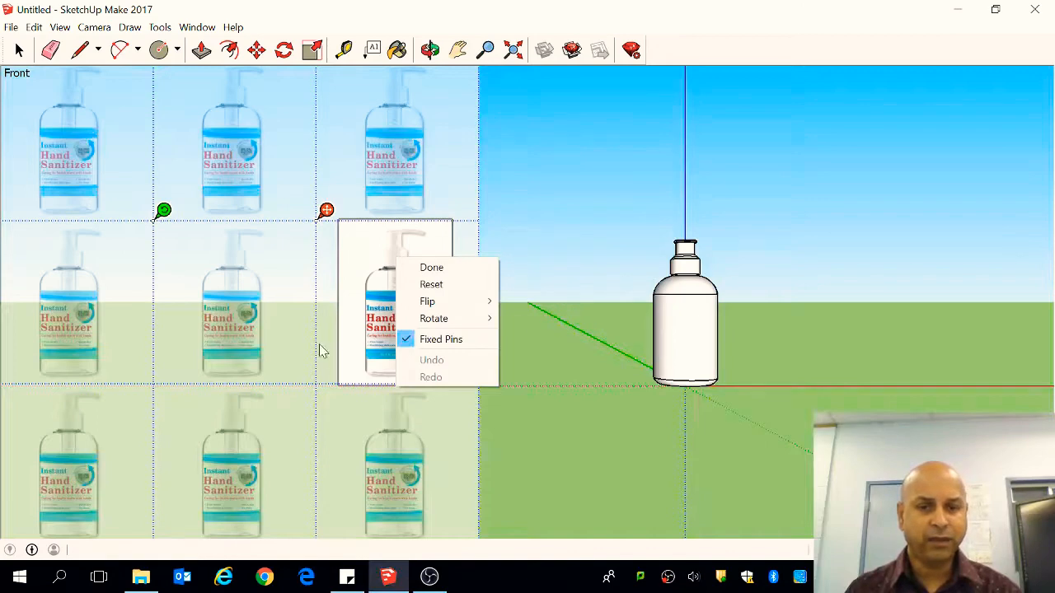
pyautogui.click(245, 348)
pyautogui.moveTo(245, 349); pyautogui.dragTo(503, 356)
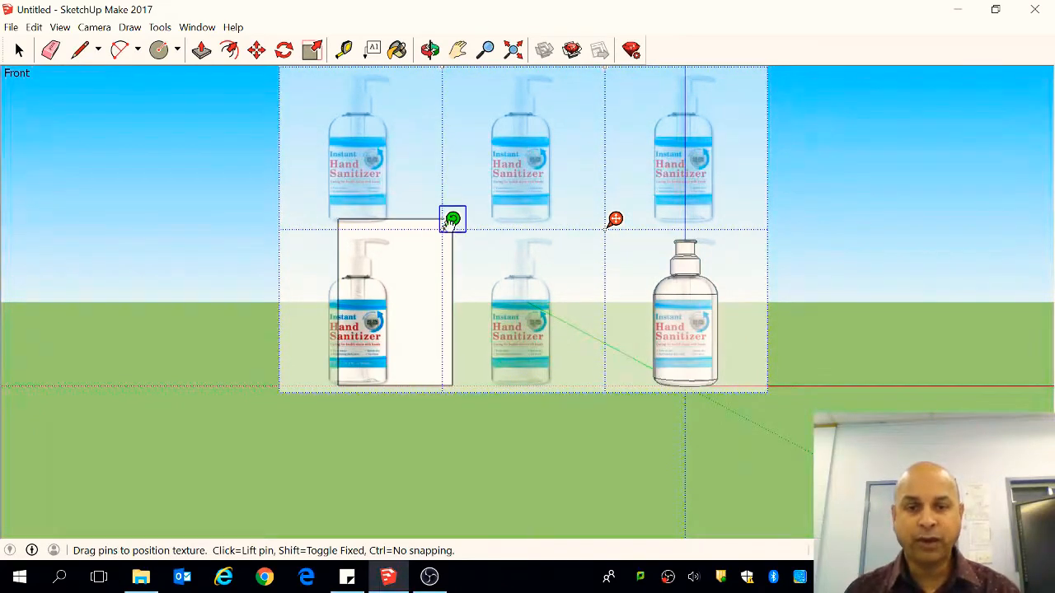
# - Try enlarging the texture with the green scale pin so the overlaid picture matches the modelled bottle's width
pyautogui.moveTo(453, 220)
pyautogui.mouseDown()
pyautogui.moveTo(428, 230)
pyautogui.moveTo(444, 238)
pyautogui.moveTo(424, 245)
pyautogui.moveTo(421, 234)
pyautogui.moveTo(434, 230)
pyautogui.mouseUp()
pyautogui.moveTo(470, 282); pyautogui.dragTo(472, 281)
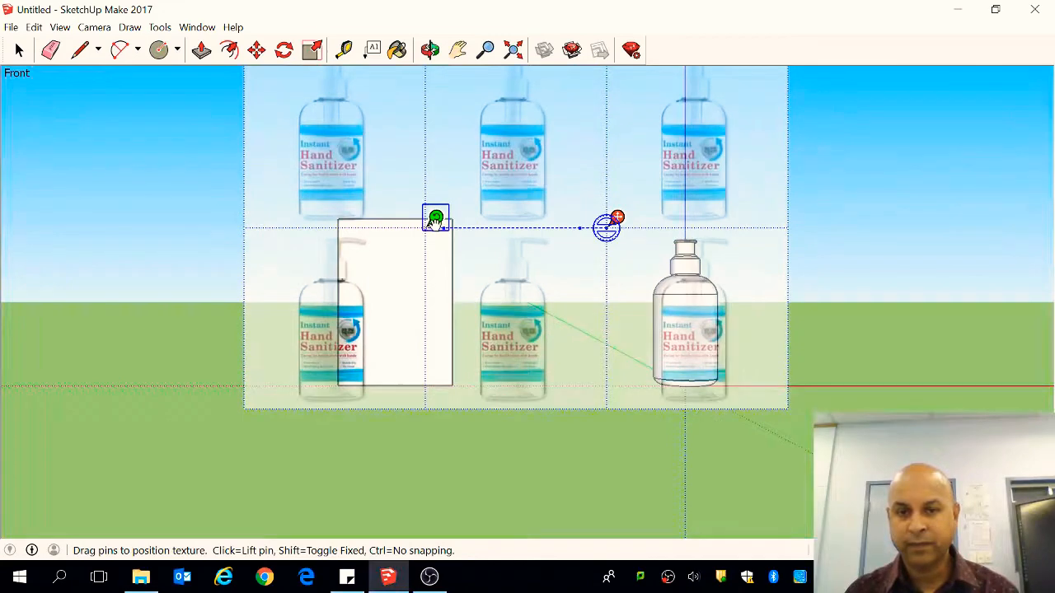
pyautogui.moveTo(435, 221)
pyautogui.mouseDown()
pyautogui.moveTo(453, 219)
pyautogui.moveTo(439, 223)
pyautogui.mouseUp()
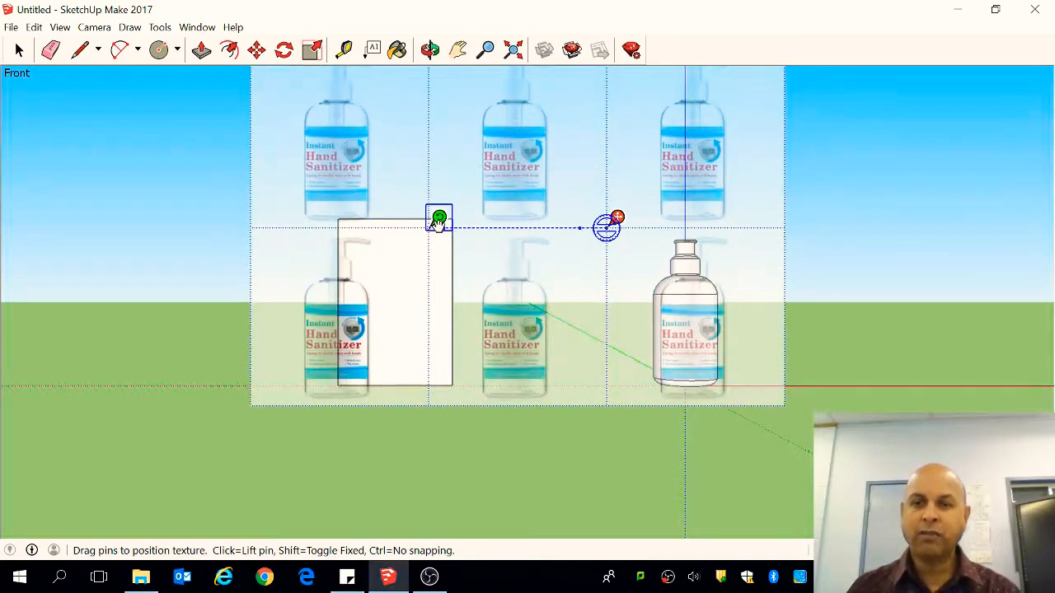
pyautogui.moveTo(437, 223); pyautogui.dragTo(440, 224)
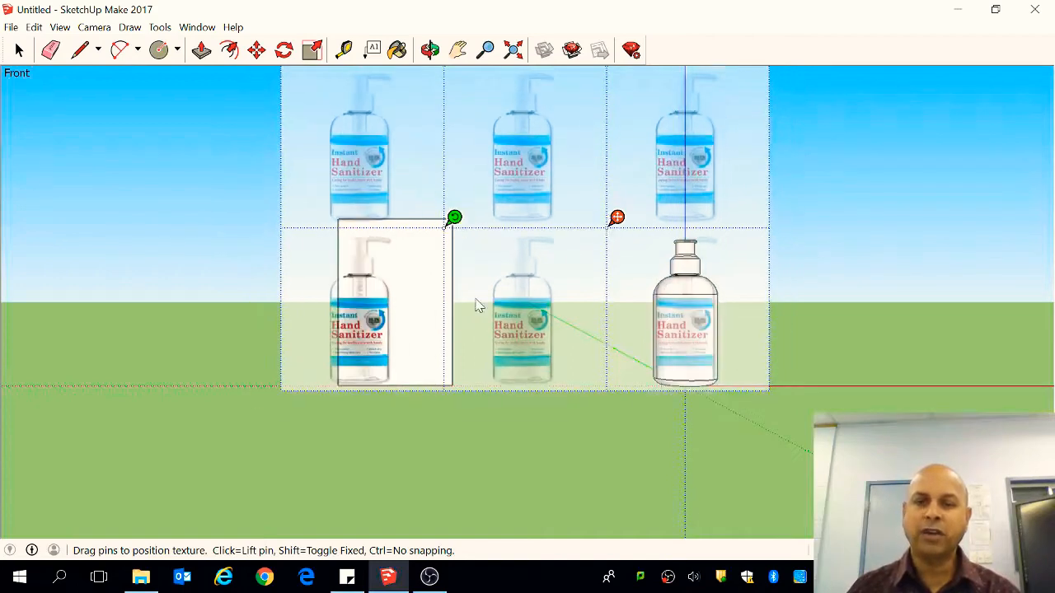
pyautogui.moveTo(475, 301); pyautogui.dragTo(476, 301)
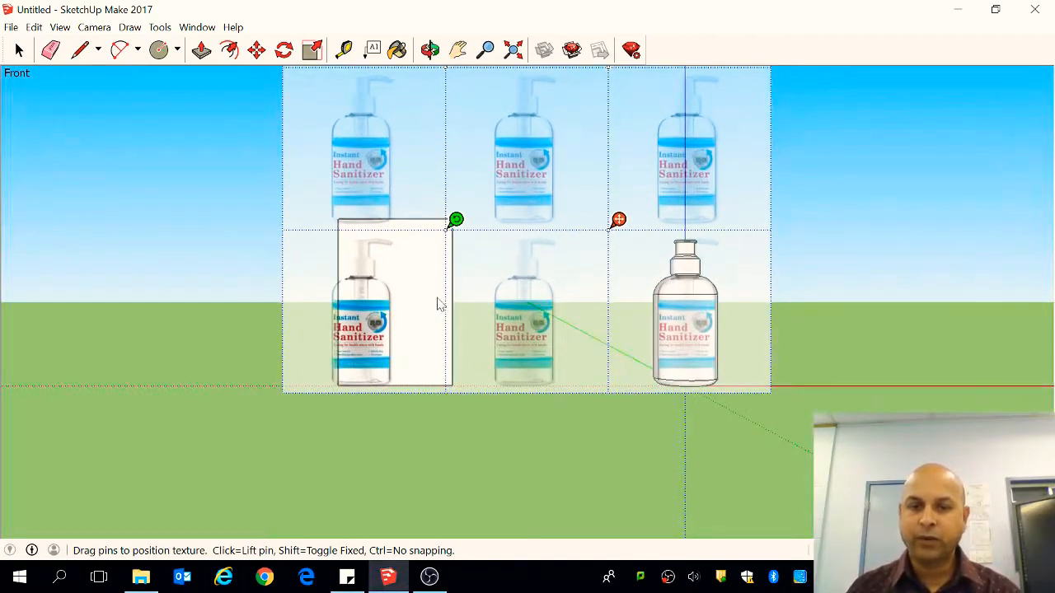
# - Enlarge the texture with the green pin to the modelled bottle's width and shift it to align the overlaid picture vertically
pyautogui.scroll(4, 437, 304)
pyautogui.scroll(-2, 347, 221)
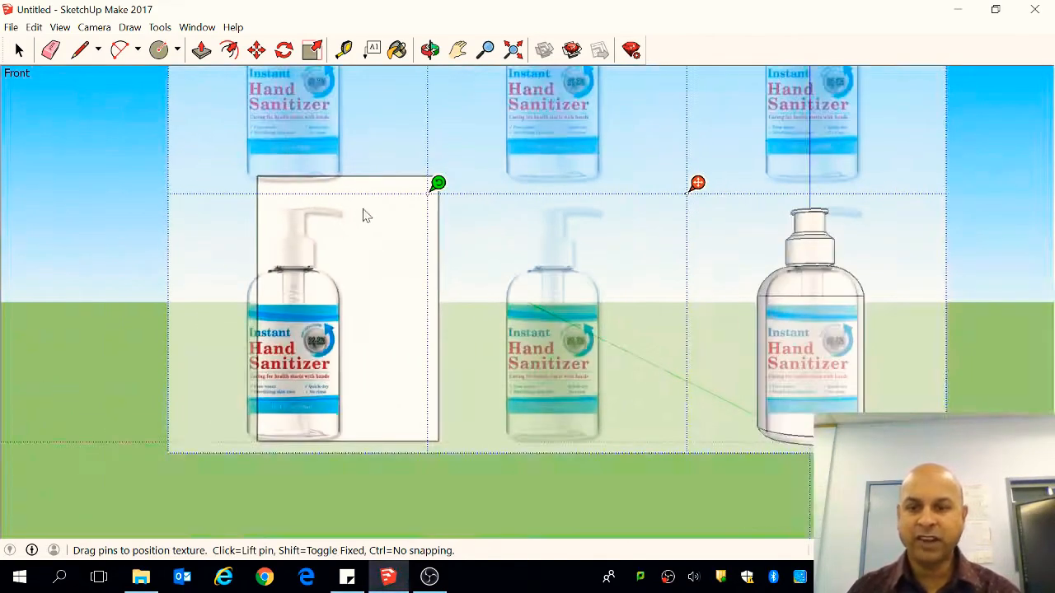
pyautogui.moveTo(438, 182); pyautogui.dragTo(412, 181)
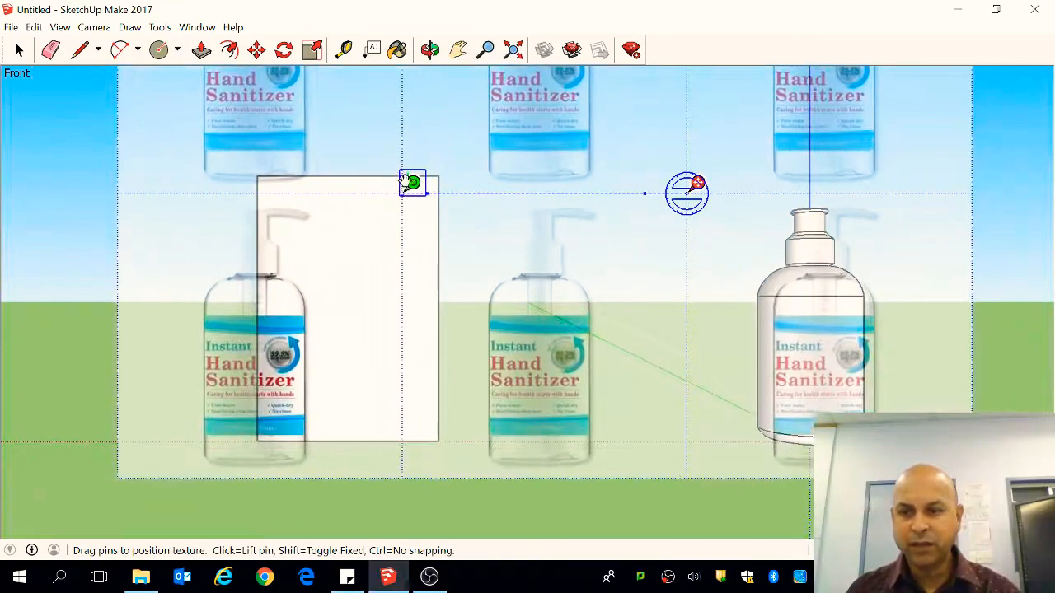
pyautogui.moveTo(474, 270); pyautogui.dragTo(462, 259)
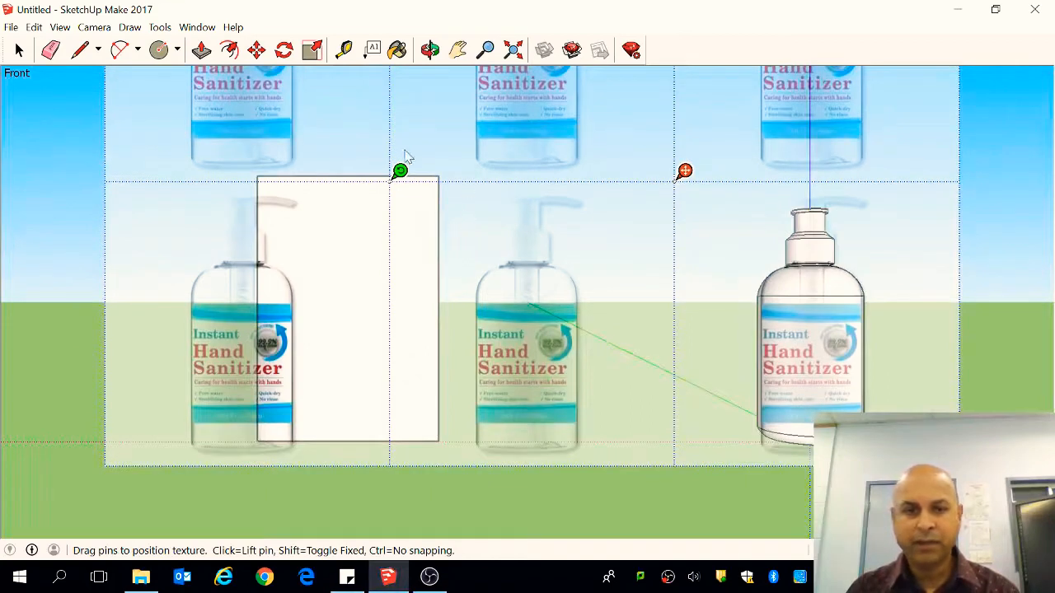
pyautogui.moveTo(396, 172); pyautogui.dragTo(388, 201)
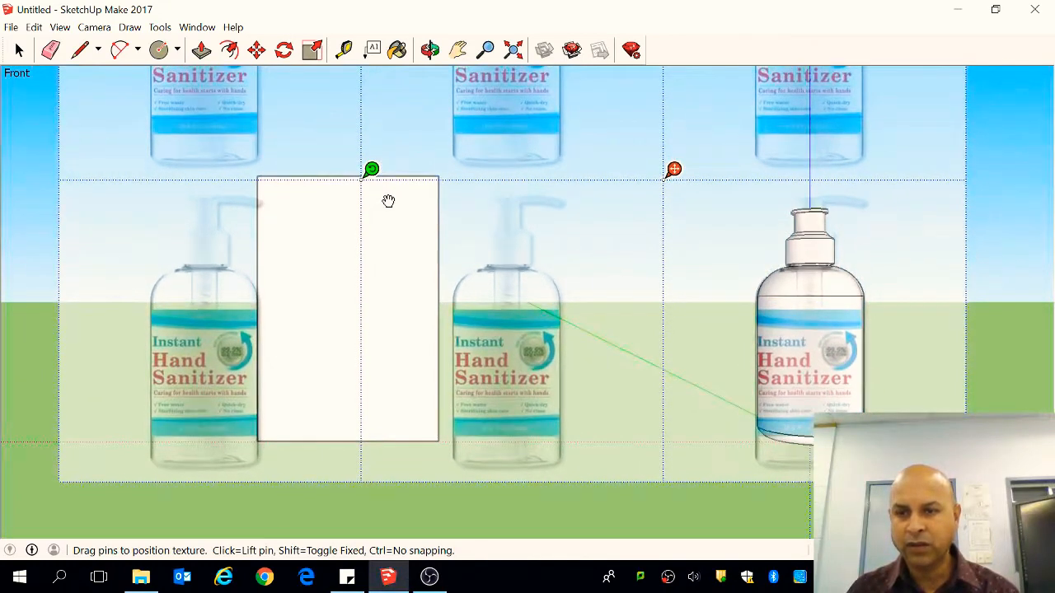
pyautogui.moveTo(424, 233); pyautogui.dragTo(425, 208)
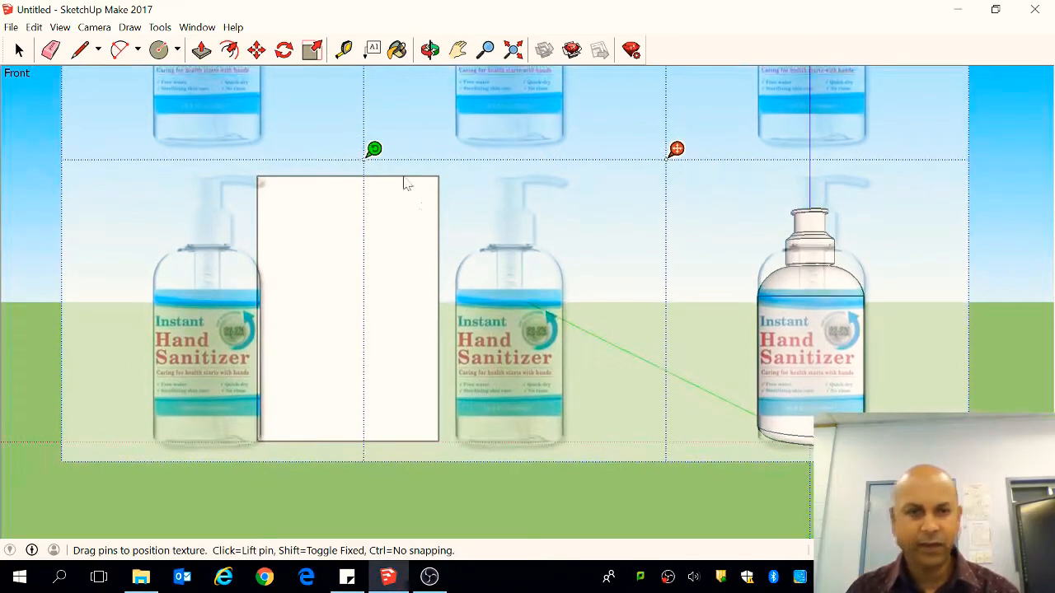
# - Readjust the texture's scale and position until the printed label spans the bottle's body, and finish the texture positioning
pyautogui.moveTo(371, 154); pyautogui.dragTo(399, 163)
pyautogui.moveTo(417, 206); pyautogui.dragTo(428, 229)
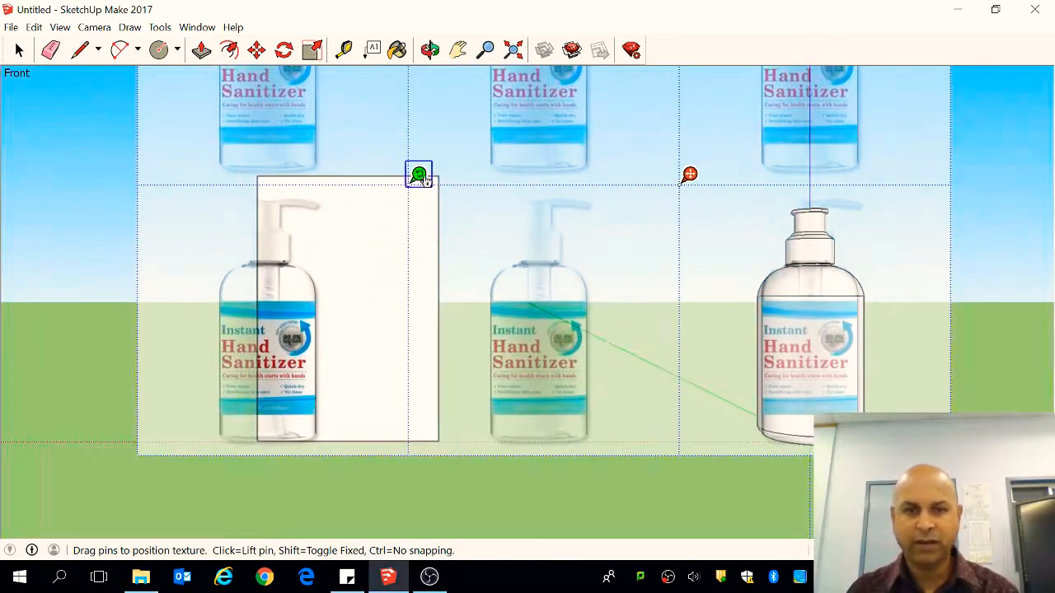
pyautogui.moveTo(418, 175); pyautogui.dragTo(393, 174)
pyautogui.moveTo(484, 246); pyautogui.dragTo(472, 238)
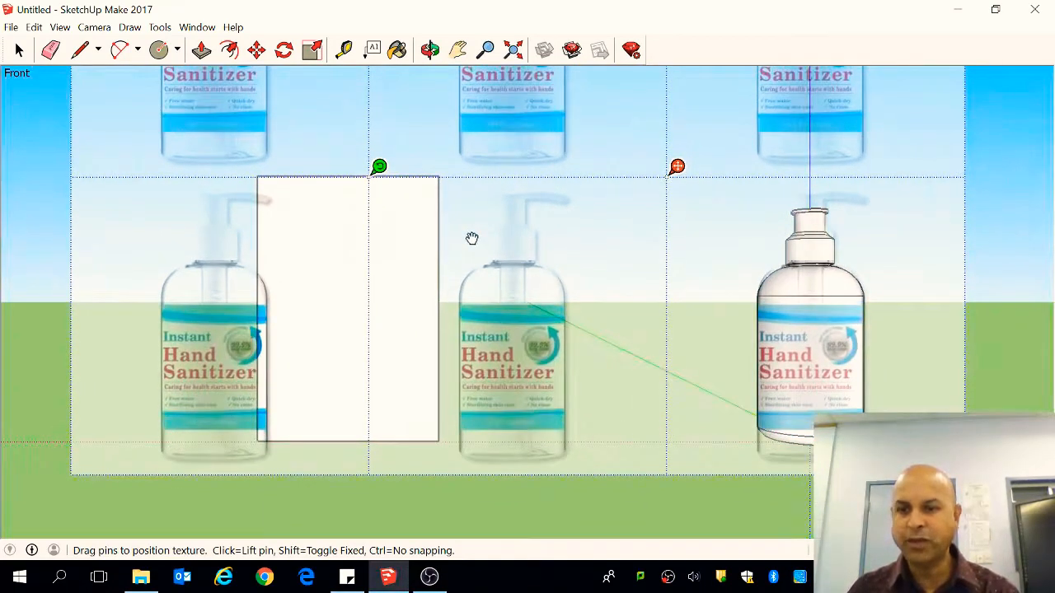
pyautogui.scroll(-3, 527, 252)
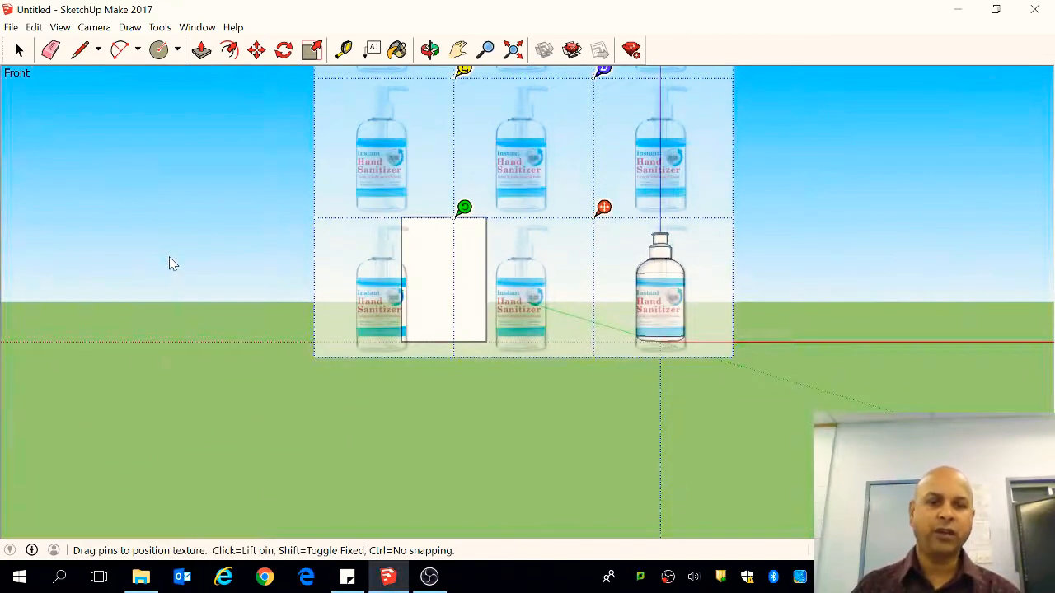
pyautogui.click(171, 264)
# - Set the reference rectangle's texture to Projected
pyautogui.rightClick(460, 254)
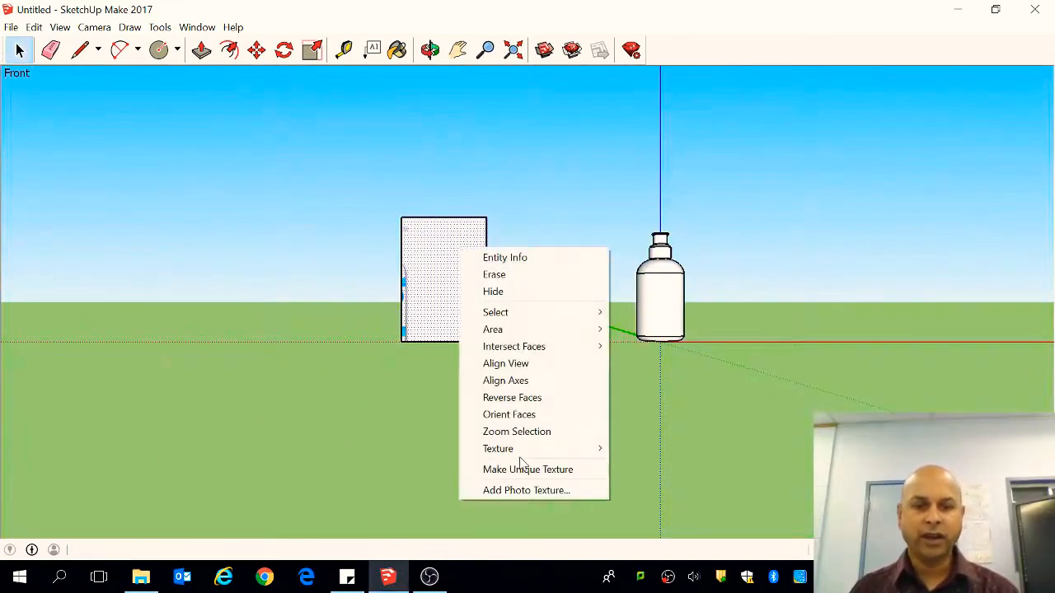
pyautogui.moveTo(528, 454)
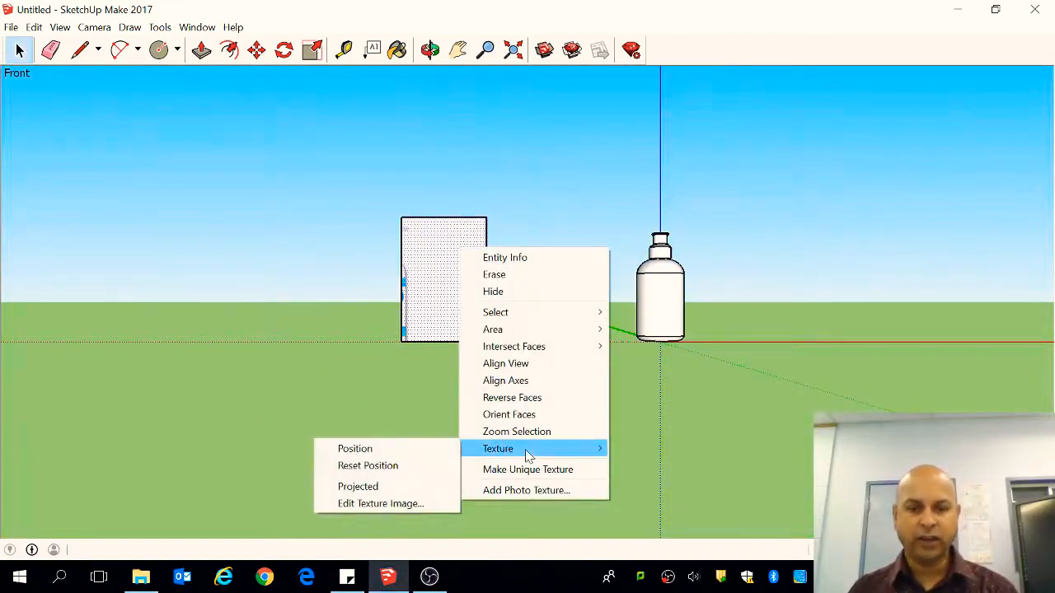
pyautogui.click(362, 487)
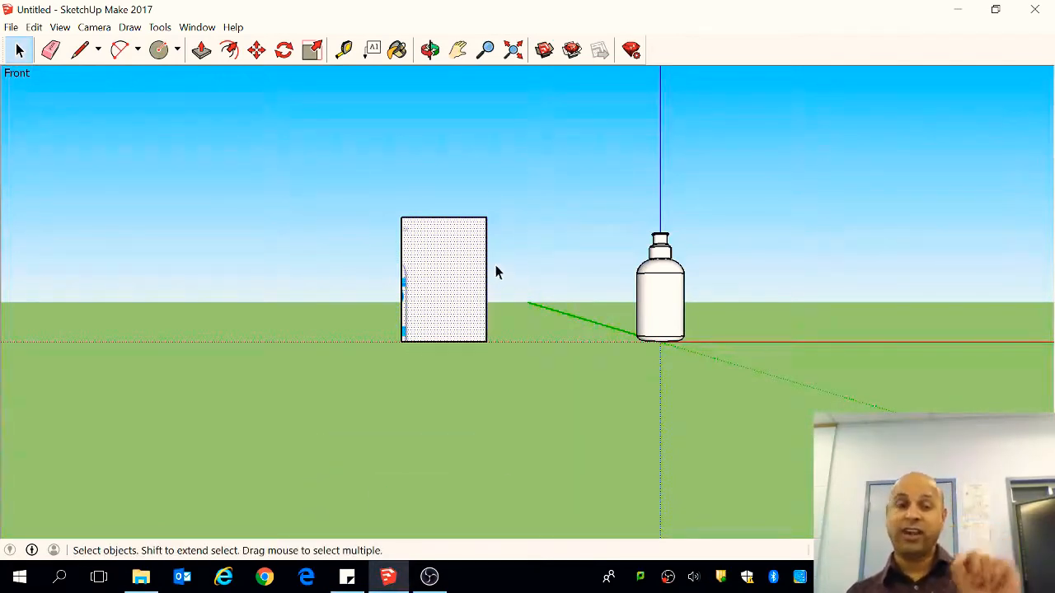
# - Sample the projected hand sanitizer texture from the reference rectangle and paint it onto the bottle's surfaces
pyautogui.click(396, 50)
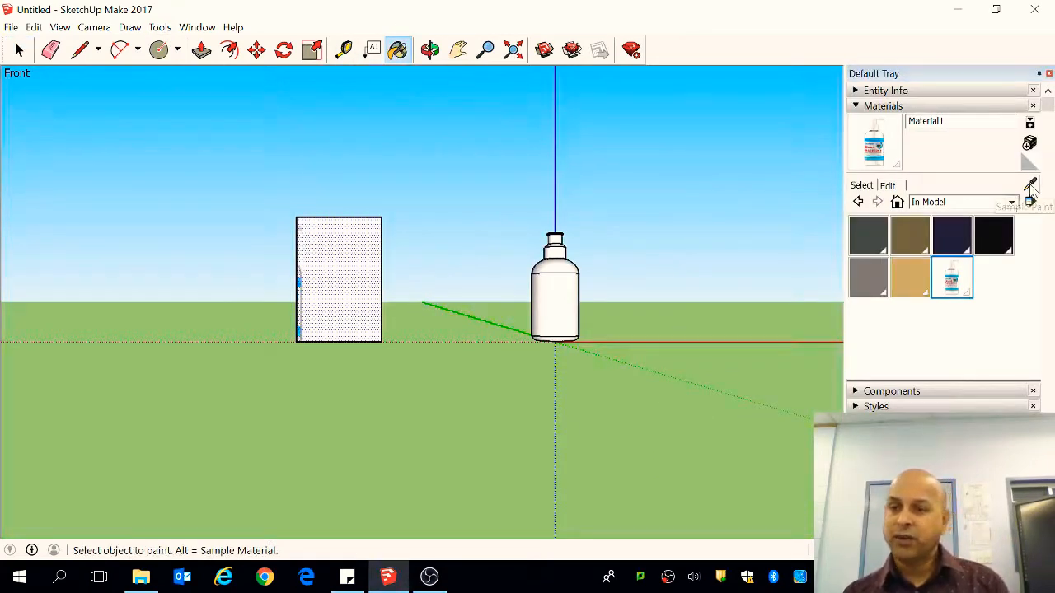
pyautogui.click(1030, 185)
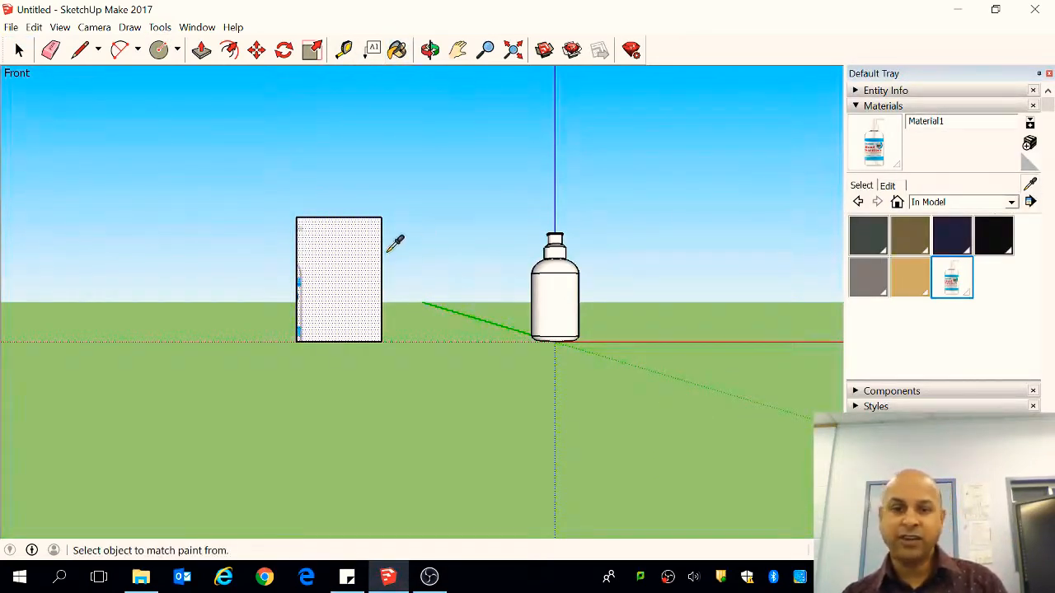
pyautogui.click(336, 266)
pyautogui.click(565, 290)
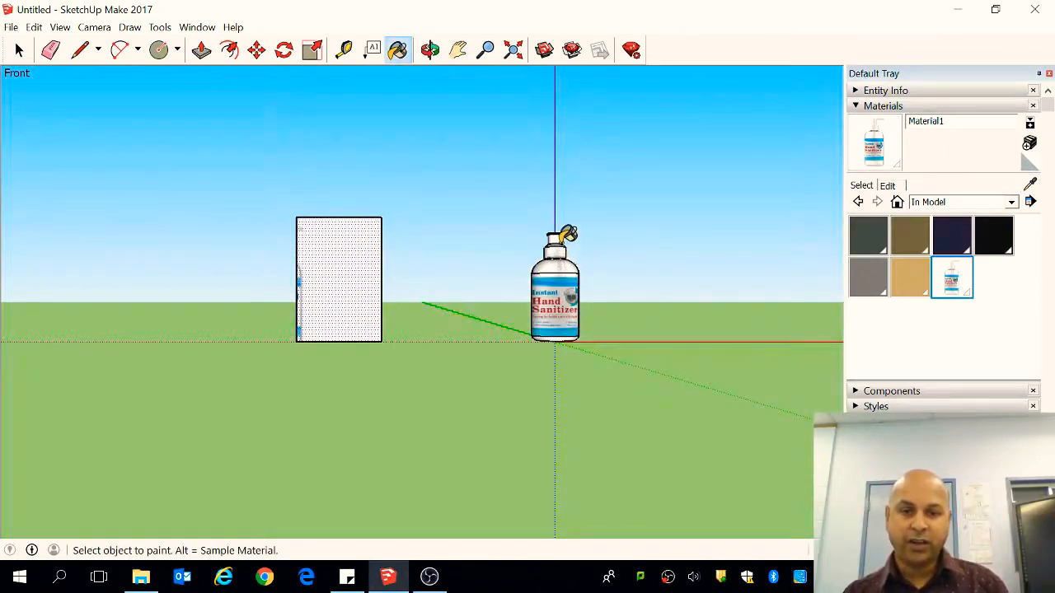
pyautogui.scroll(4, 561, 328)
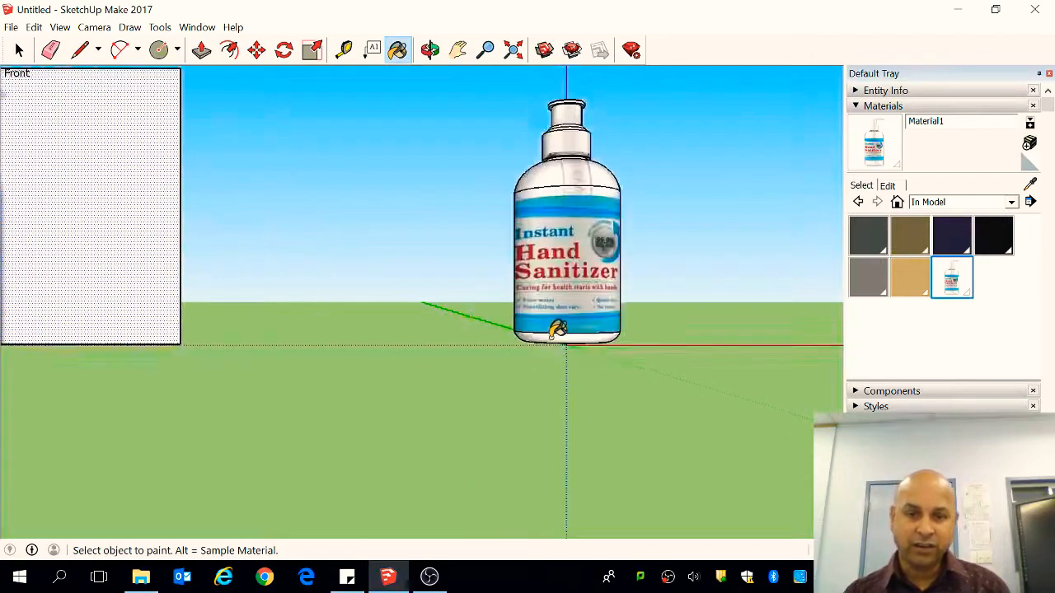
pyautogui.scroll(-2, 569, 331)
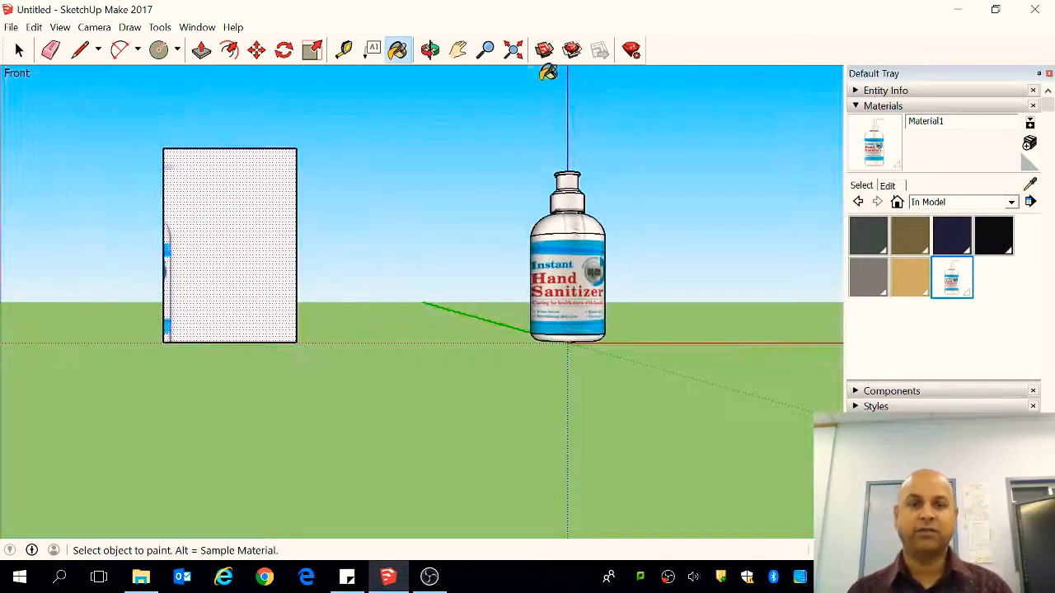
# - Delete the reference rectangle beside the bottle and close the Default Tray
pyautogui.click(430, 51)
pyautogui.moveTo(671, 209); pyautogui.dragTo(641, 228)
pyautogui.scroll(-4, 519, 264)
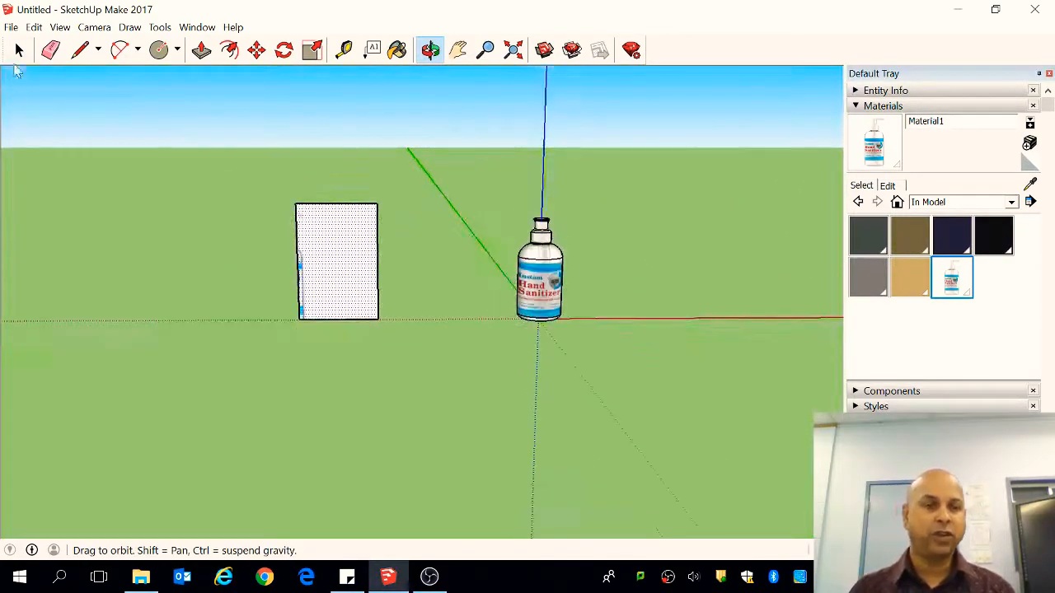
pyautogui.click(19, 51)
pyautogui.moveTo(198, 142); pyautogui.dragTo(440, 370)
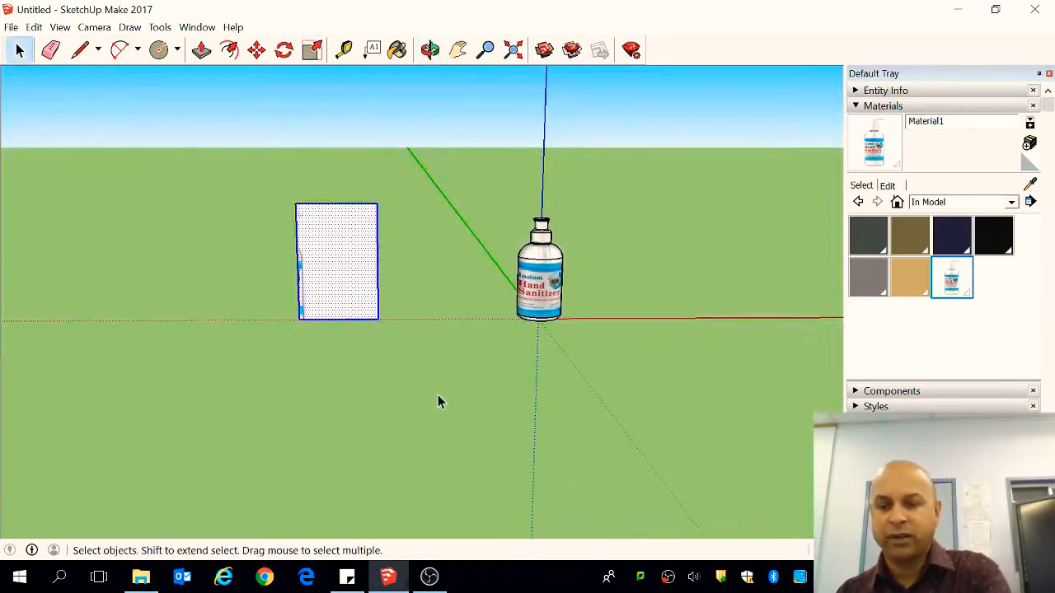
pyautogui.press('Delete')
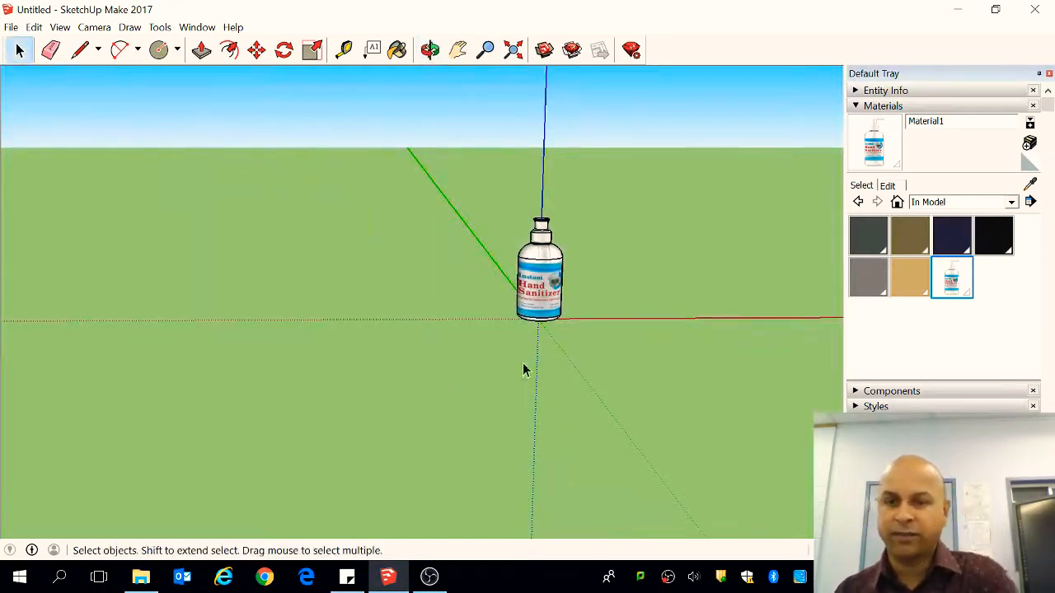
pyautogui.click(1048, 74)
pyautogui.scroll(2, 621, 207)
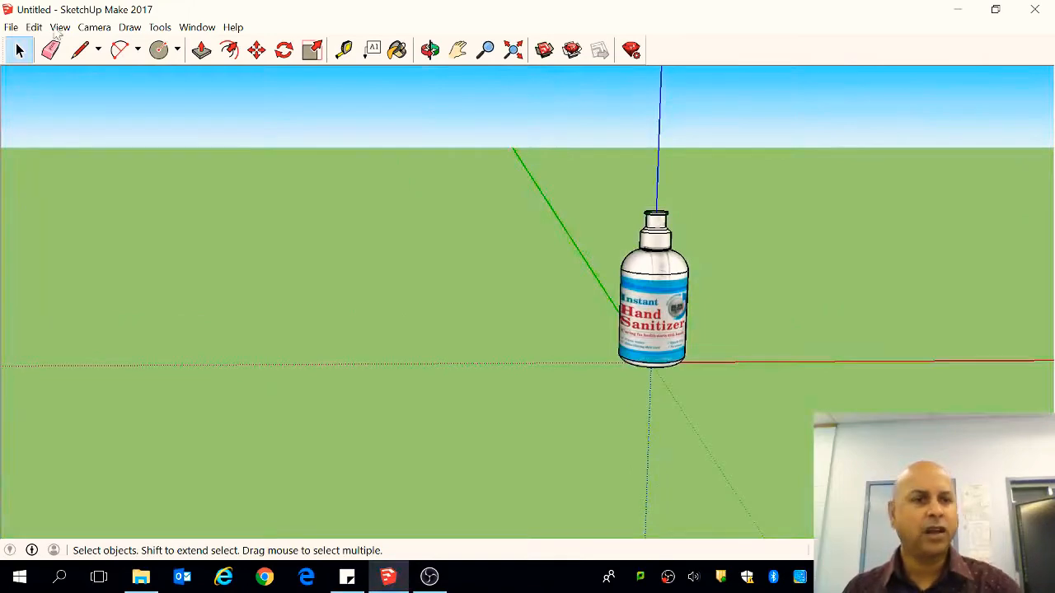
# - Offset the bottle's top circle inward in the top view to outline a smaller concentric circle for the pump stem
pyautogui.click(94, 27)
pyautogui.moveTo(103, 77)
pyautogui.click(271, 77)
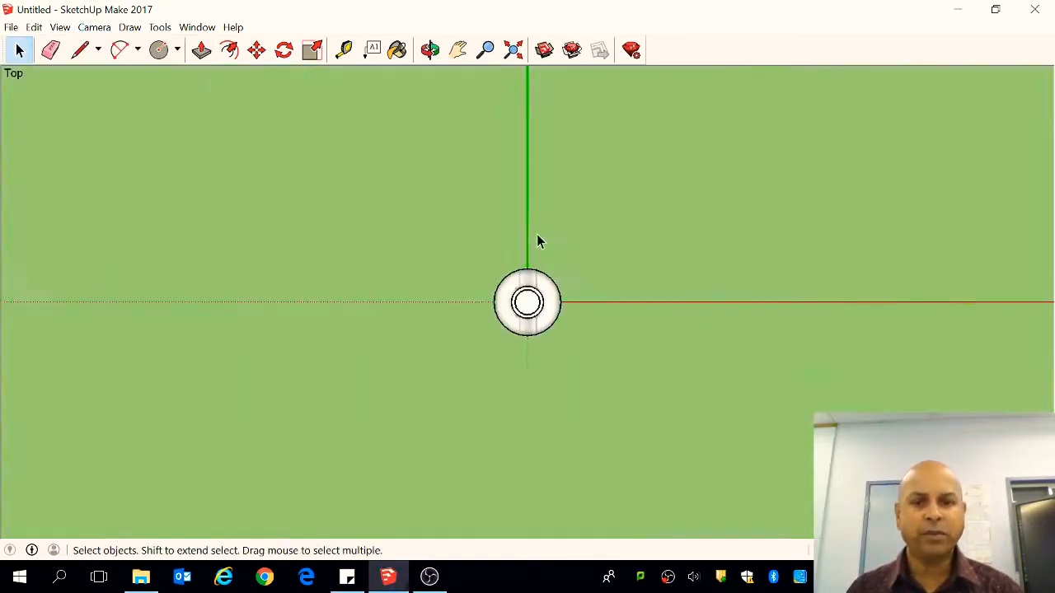
pyautogui.scroll(5, 515, 297)
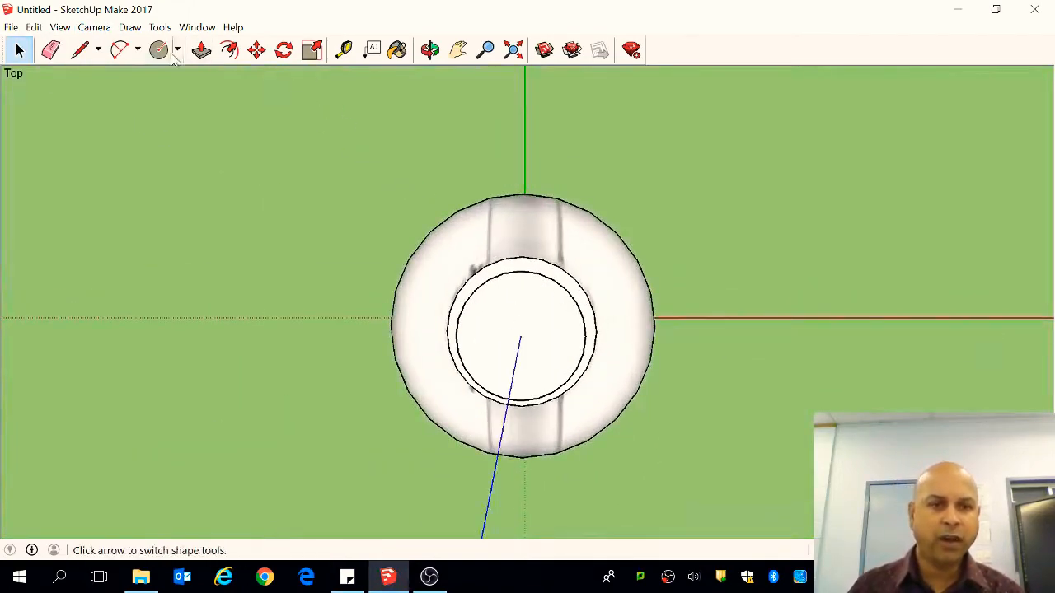
pyautogui.click(229, 50)
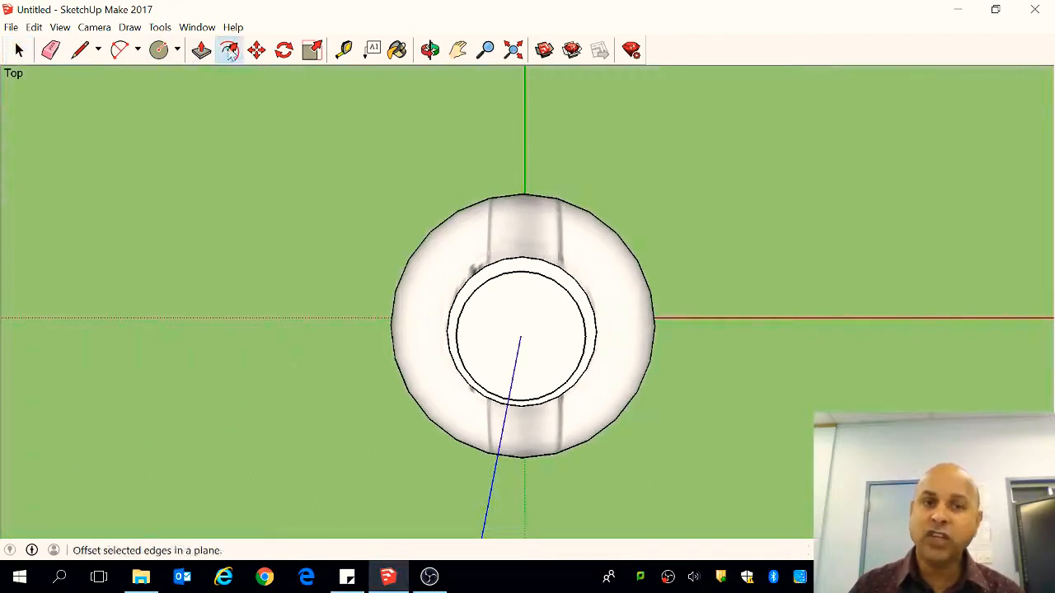
pyautogui.click(543, 277)
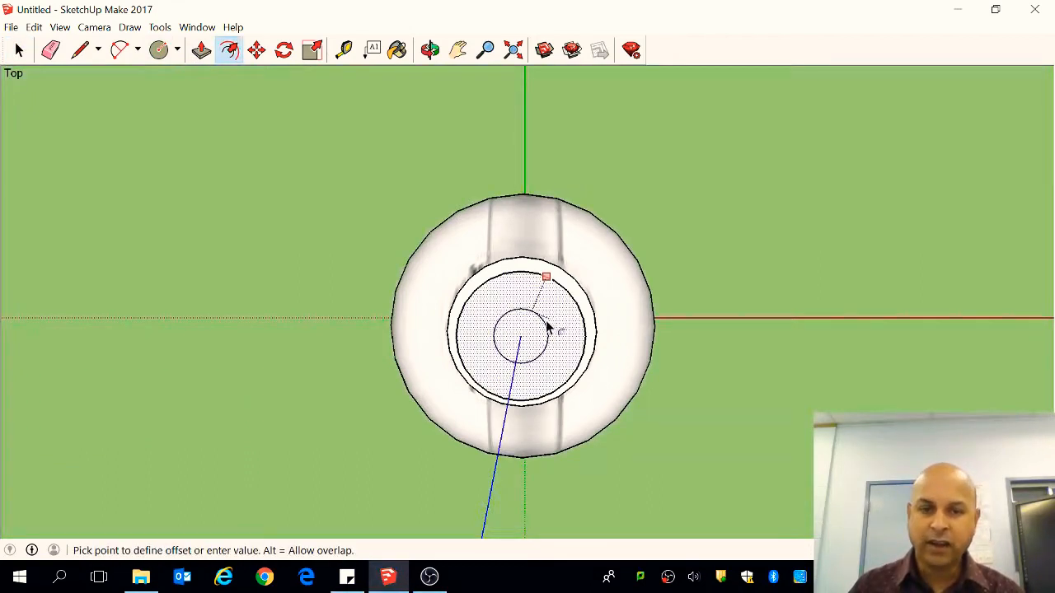
pyautogui.click(547, 330)
# - Pull the inner circle on top of the bottle's neck upward to form a cylindrical pump stem
pyautogui.click(429, 50)
pyautogui.moveTo(626, 387); pyautogui.dragTo(598, 388)
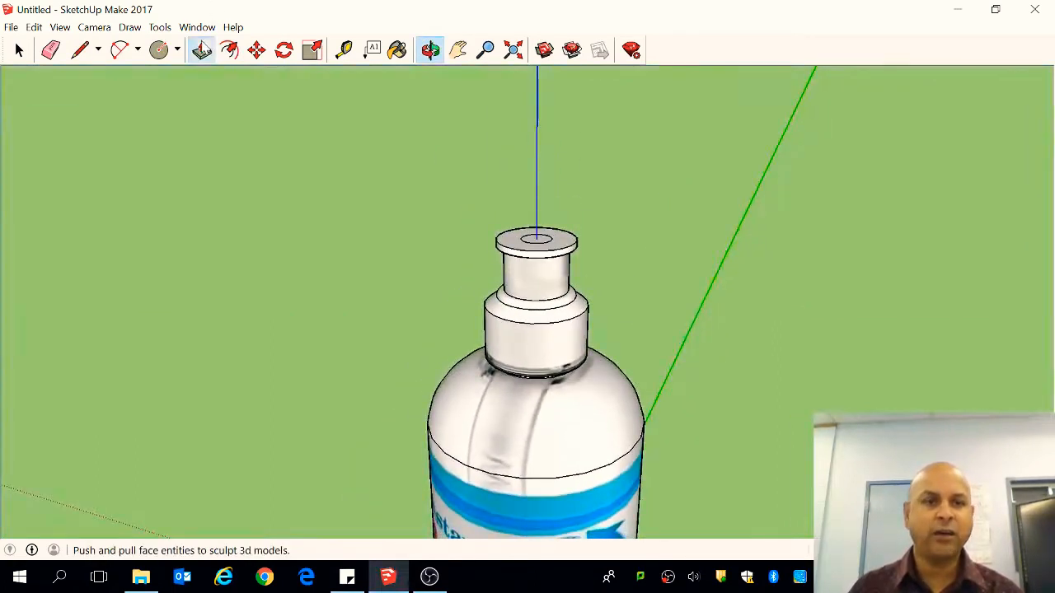
pyautogui.click(201, 49)
pyautogui.click(536, 245)
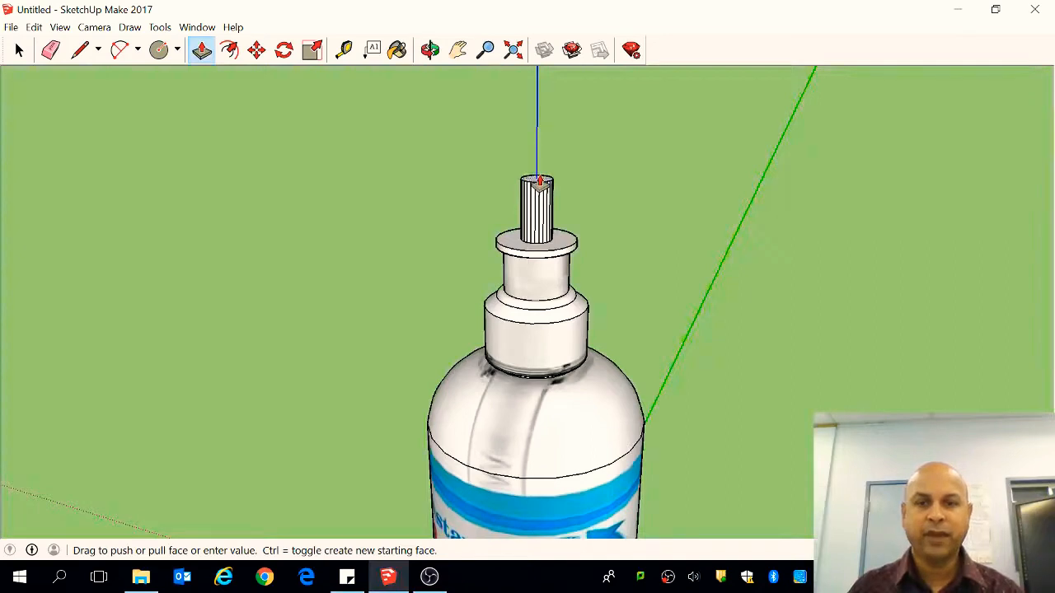
pyautogui.click(538, 181)
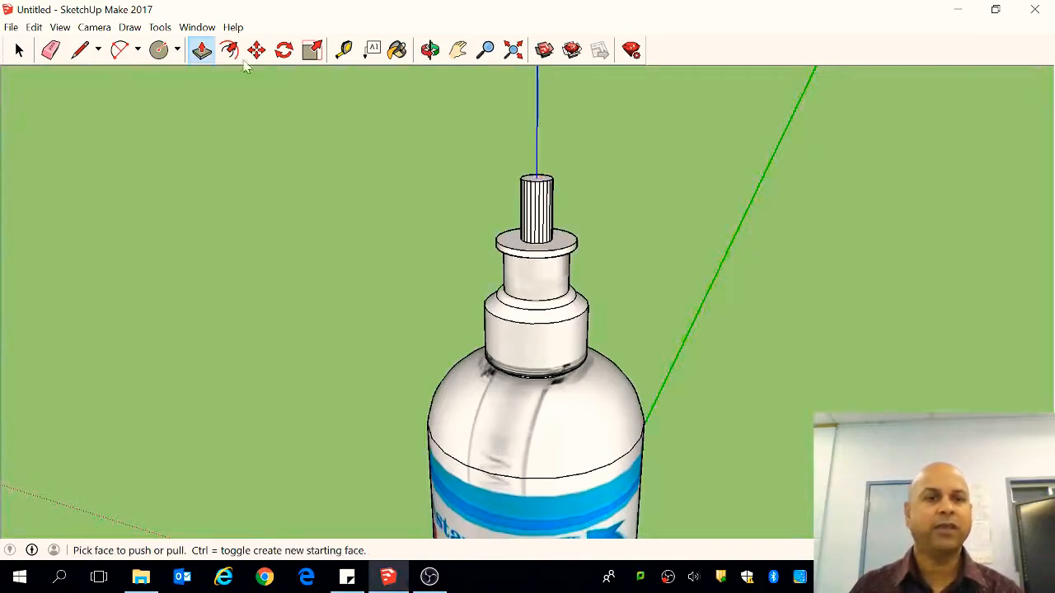
# - Examine the pump stem from the top, the front and a slightly raised angle
pyautogui.click(94, 27)
pyautogui.moveTo(148, 80)
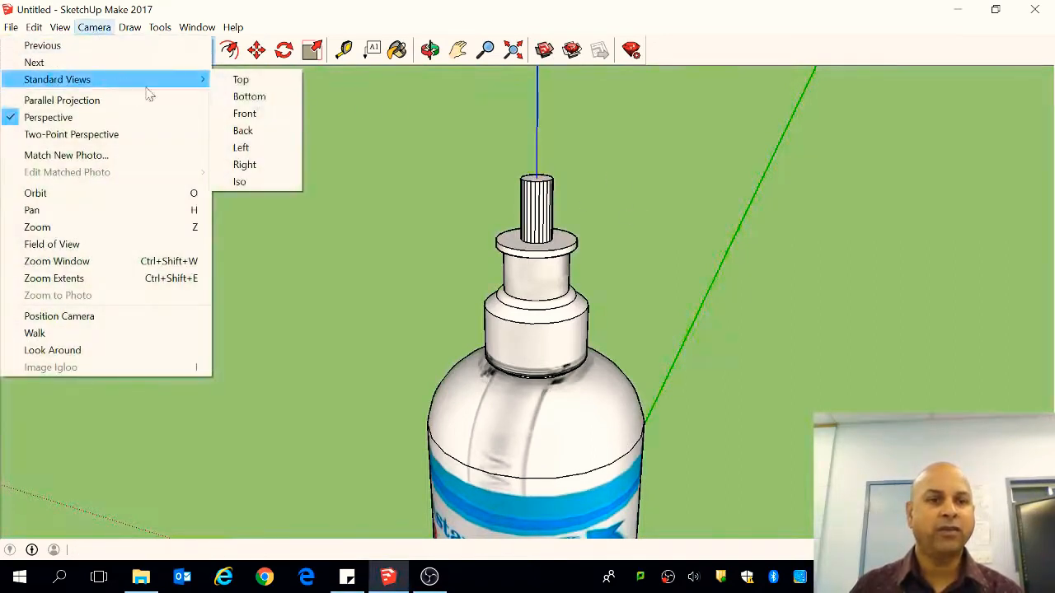
pyautogui.click(262, 83)
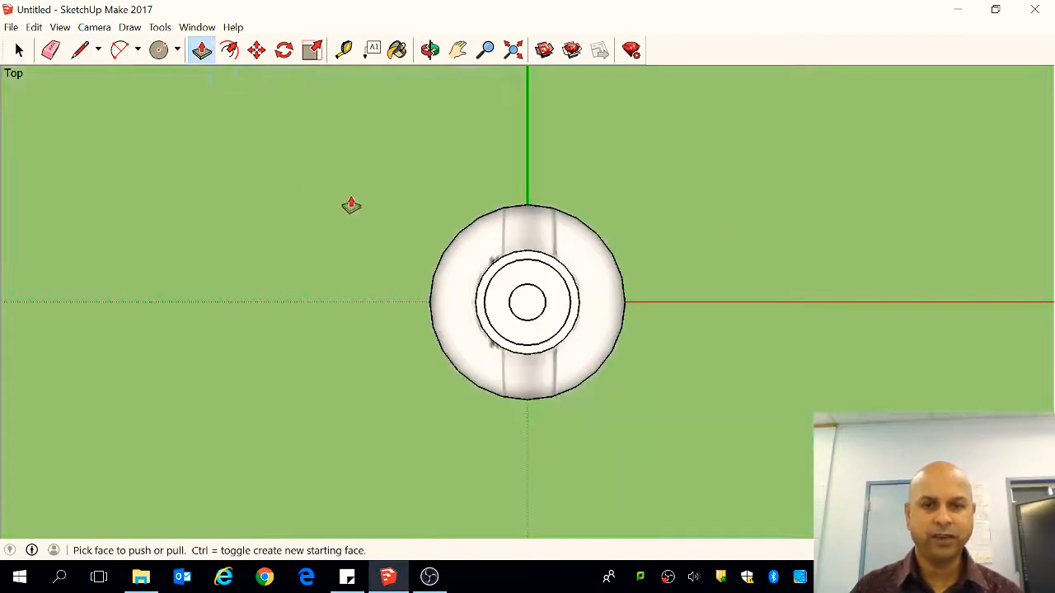
pyautogui.click(94, 27)
pyautogui.moveTo(165, 79)
pyautogui.click(236, 122)
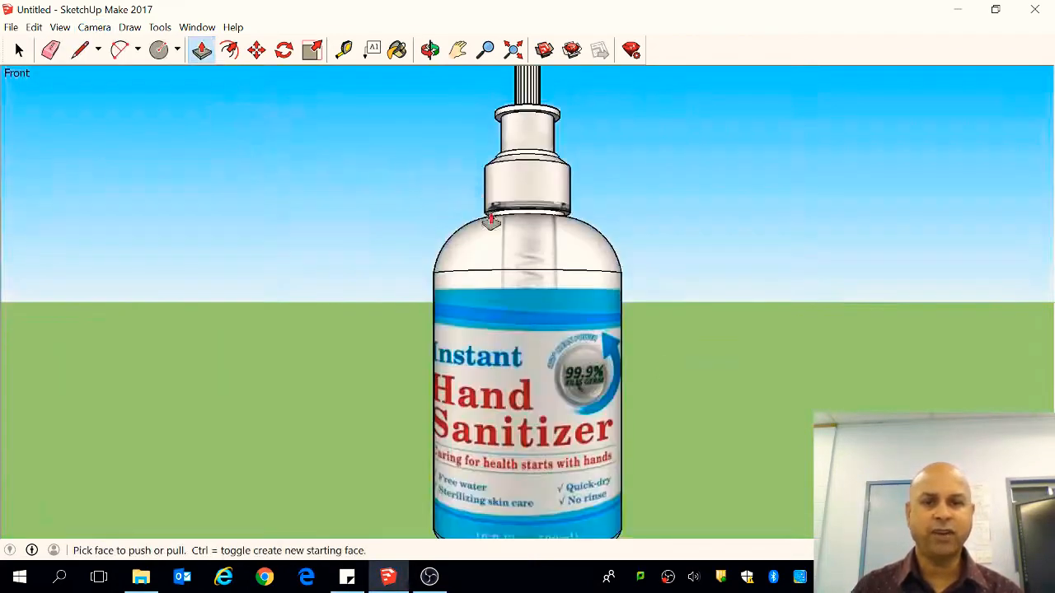
pyautogui.scroll(-3, 517, 388)
pyautogui.scroll(4, 509, 157)
pyautogui.scroll(4, 527, 156)
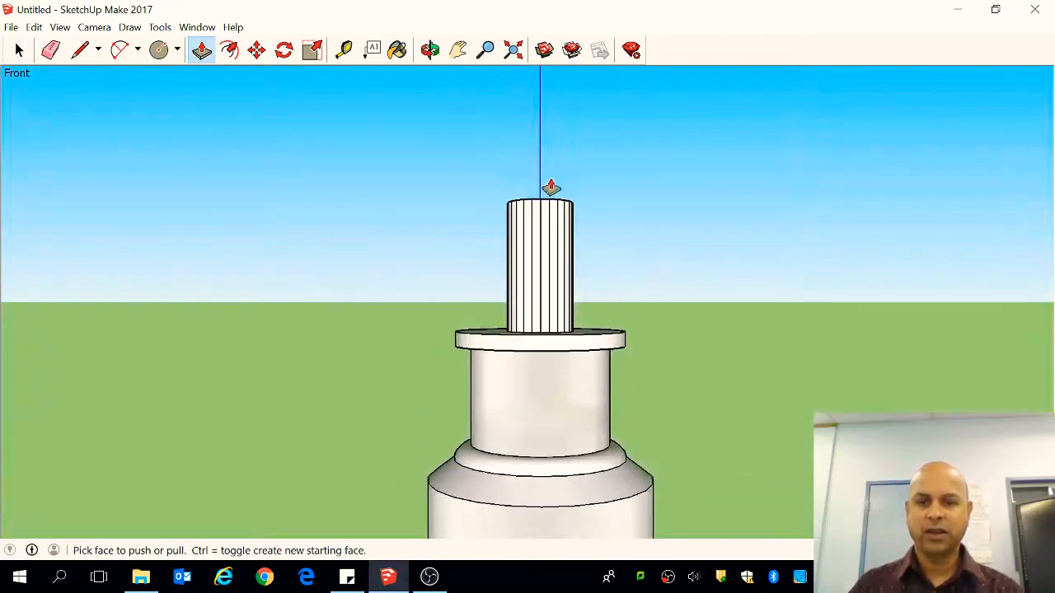
pyautogui.click(430, 51)
pyautogui.moveTo(577, 222); pyautogui.dragTo(606, 282)
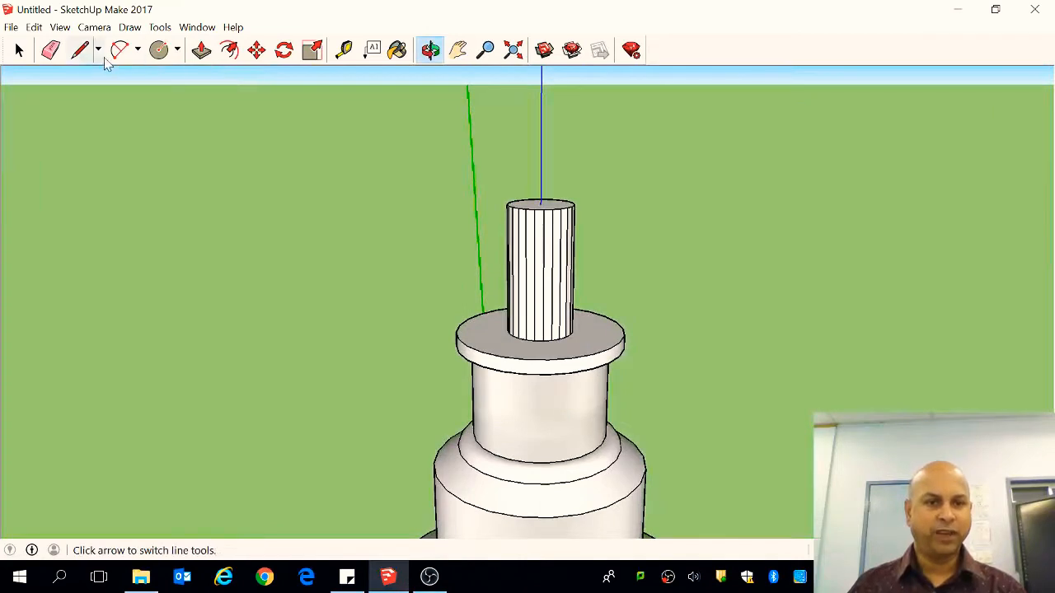
pyautogui.click(178, 50)
pyautogui.click(178, 73)
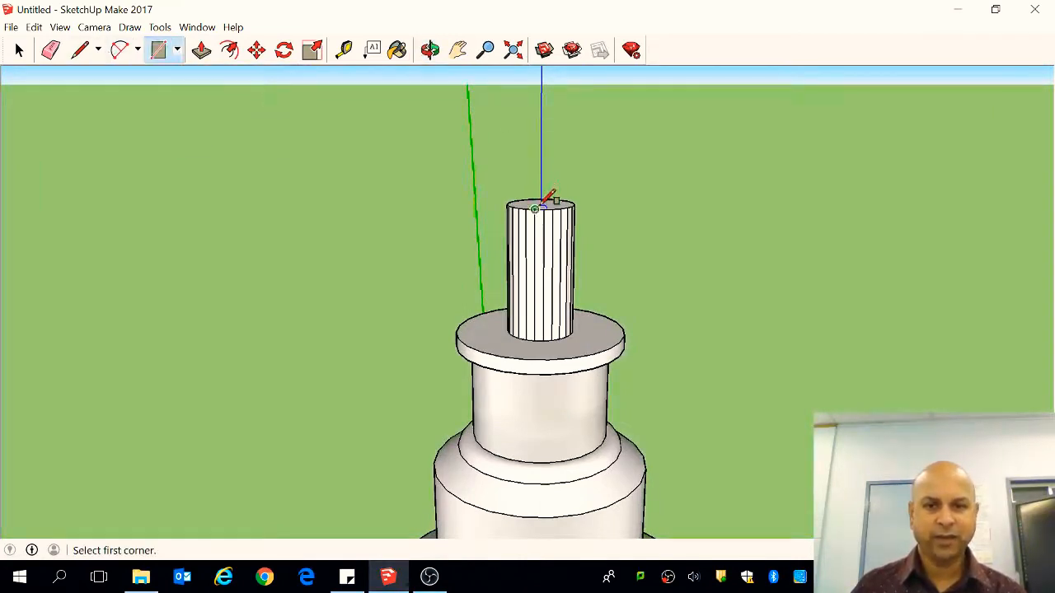
pyautogui.click(80, 50)
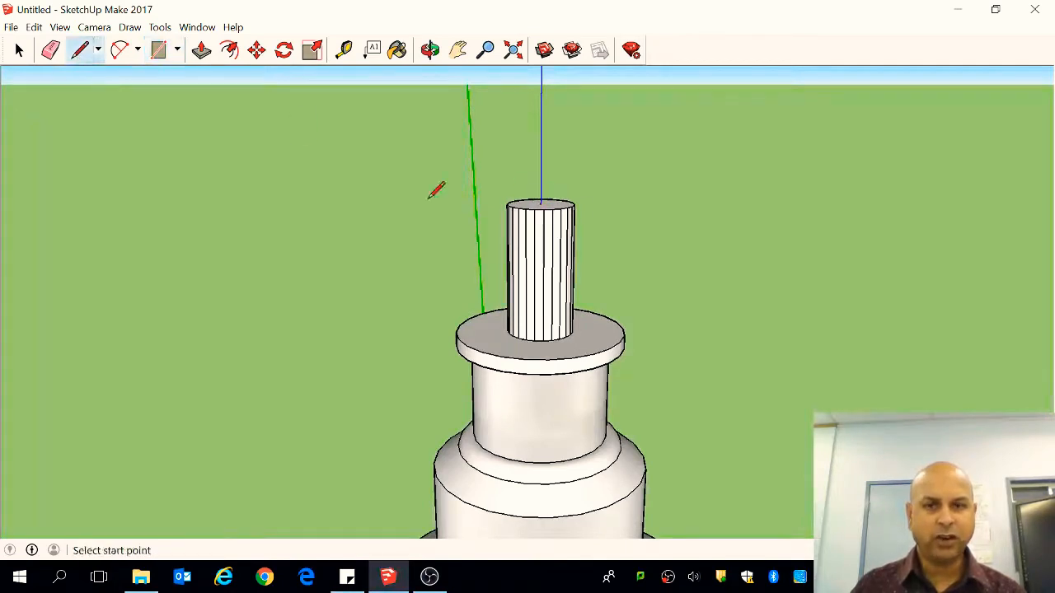
pyautogui.click(537, 199)
pyautogui.click(512, 206)
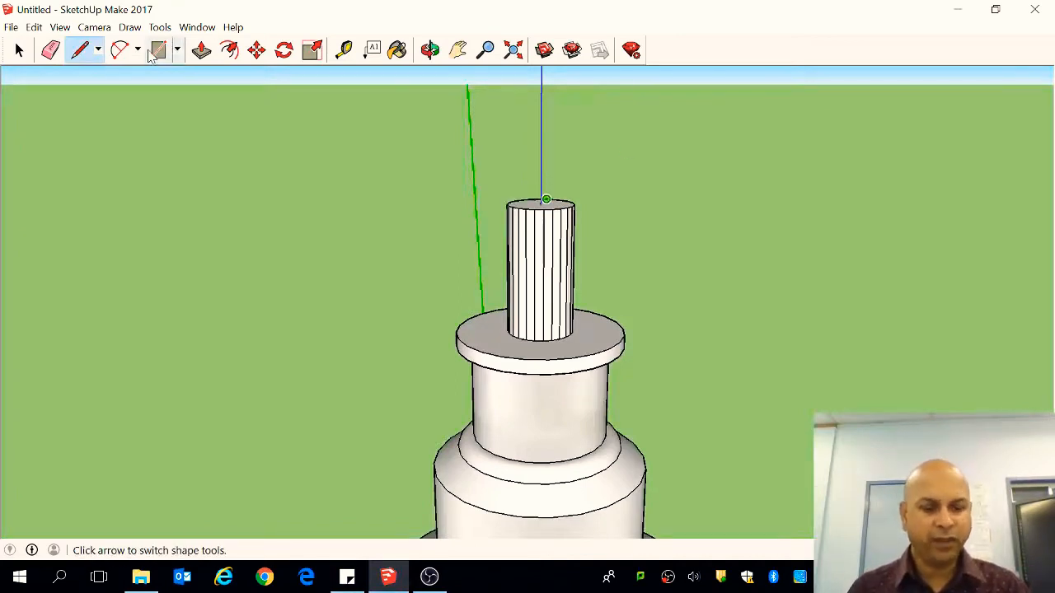
pyautogui.hotkey('ctrl', 'z')
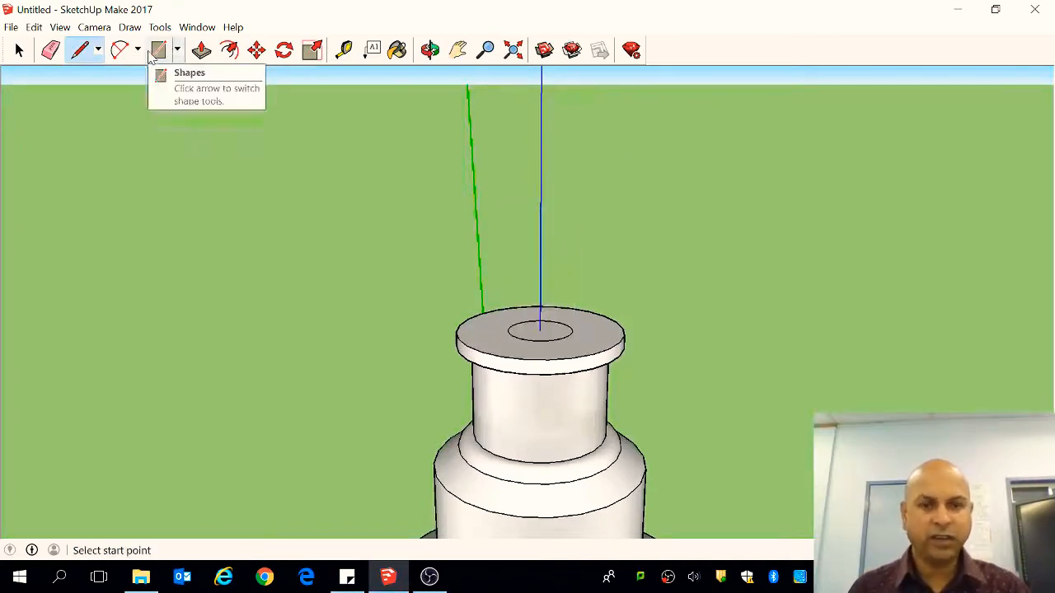
pyautogui.hotkey('ctrl', 'y')
# - Draw a line across the full diameter of the pump stem's top face in the top view
pyautogui.click(94, 27)
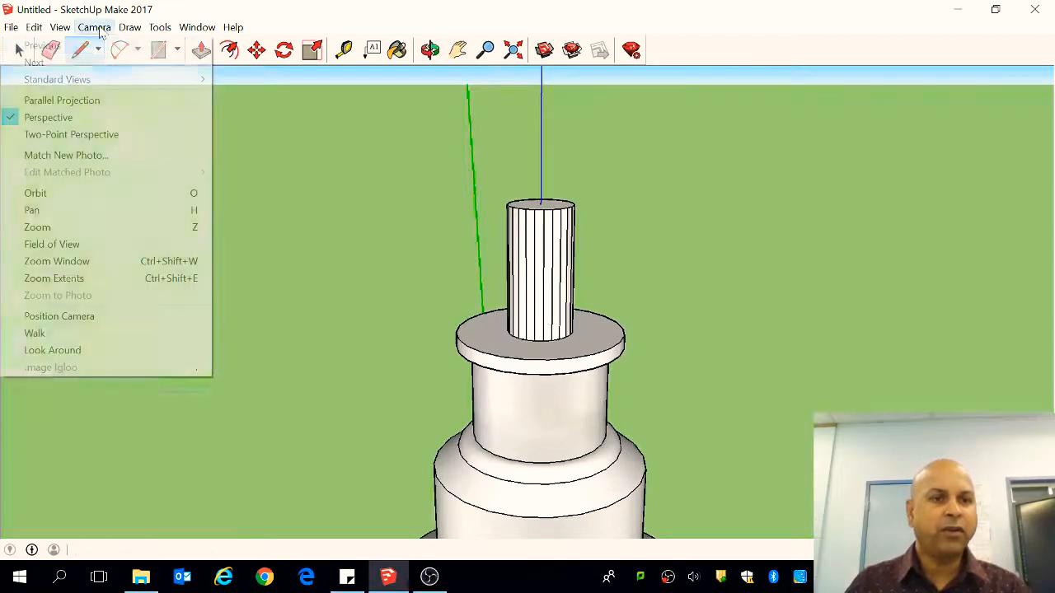
pyautogui.moveTo(130, 79)
pyautogui.click(235, 80)
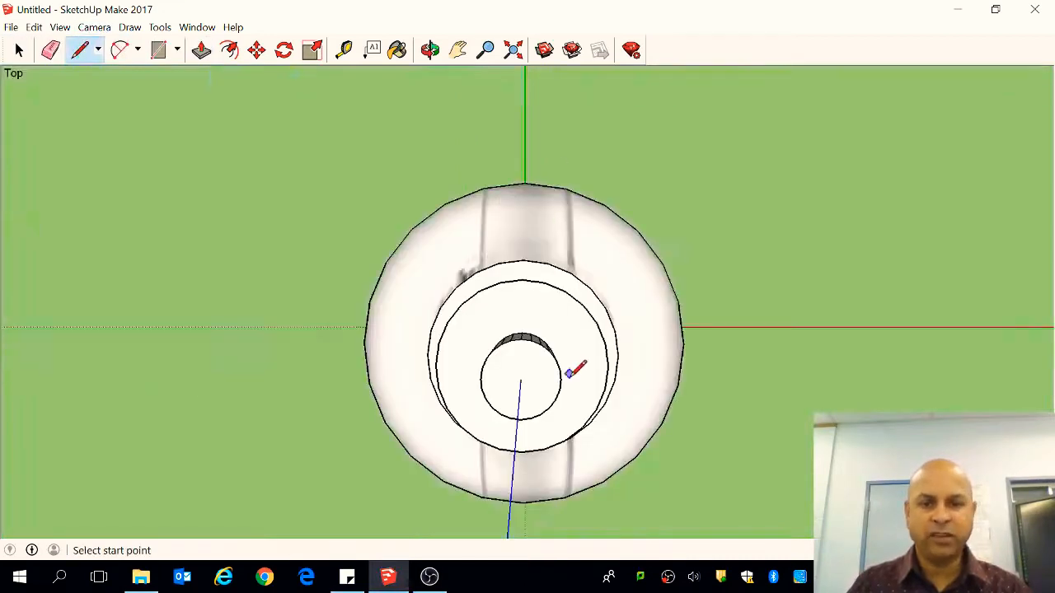
pyautogui.click(480, 378)
pyautogui.click(562, 378)
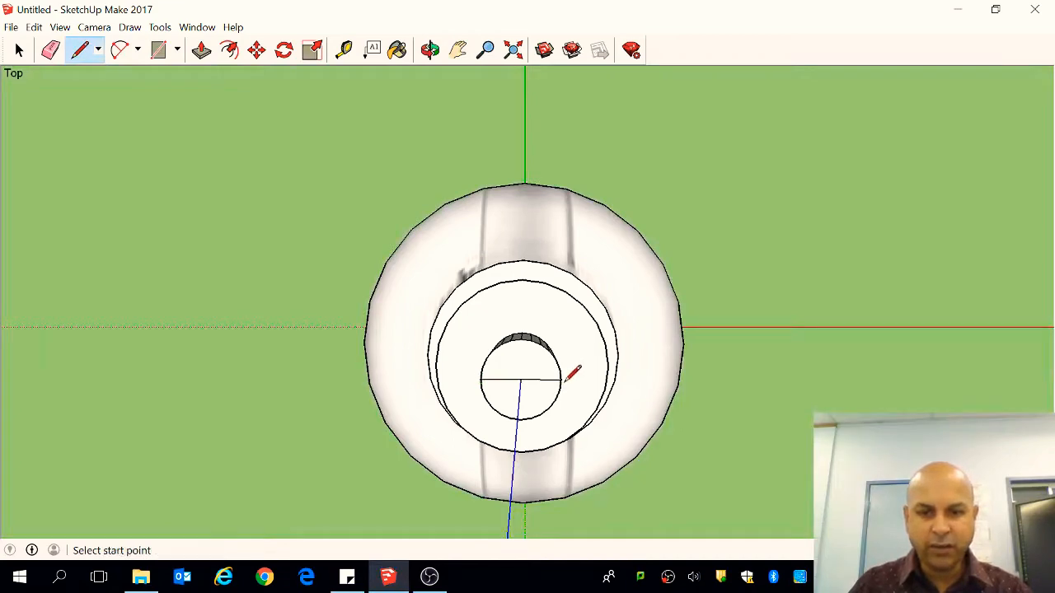
# - Draw a vertical guide line upward along the blue axis from the midpoint of the stem's diameter line
pyautogui.click(430, 49)
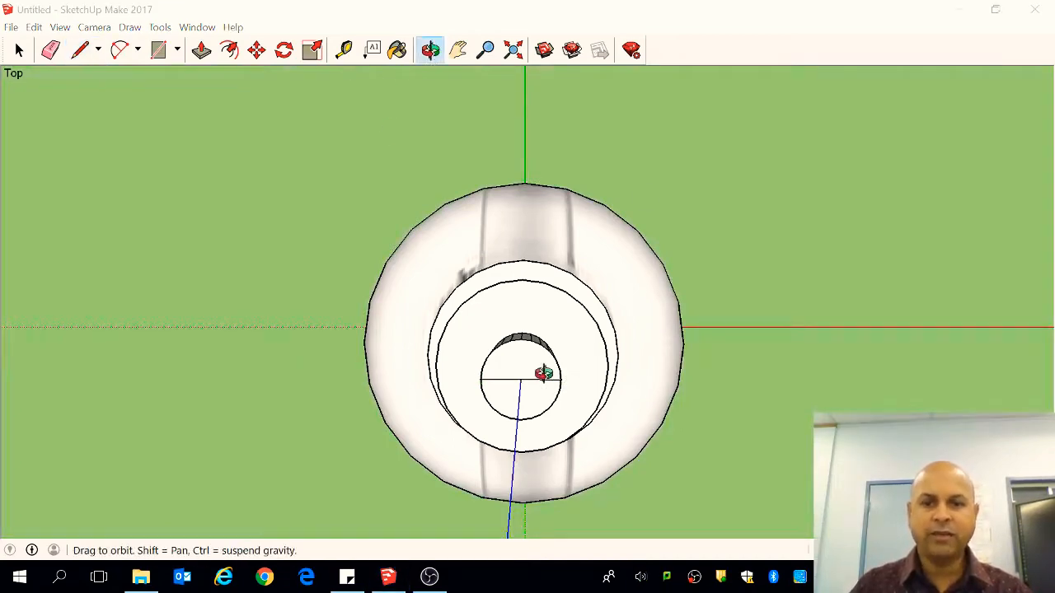
pyautogui.moveTo(541, 370); pyautogui.dragTo(553, 327)
pyautogui.scroll(4, 537, 164)
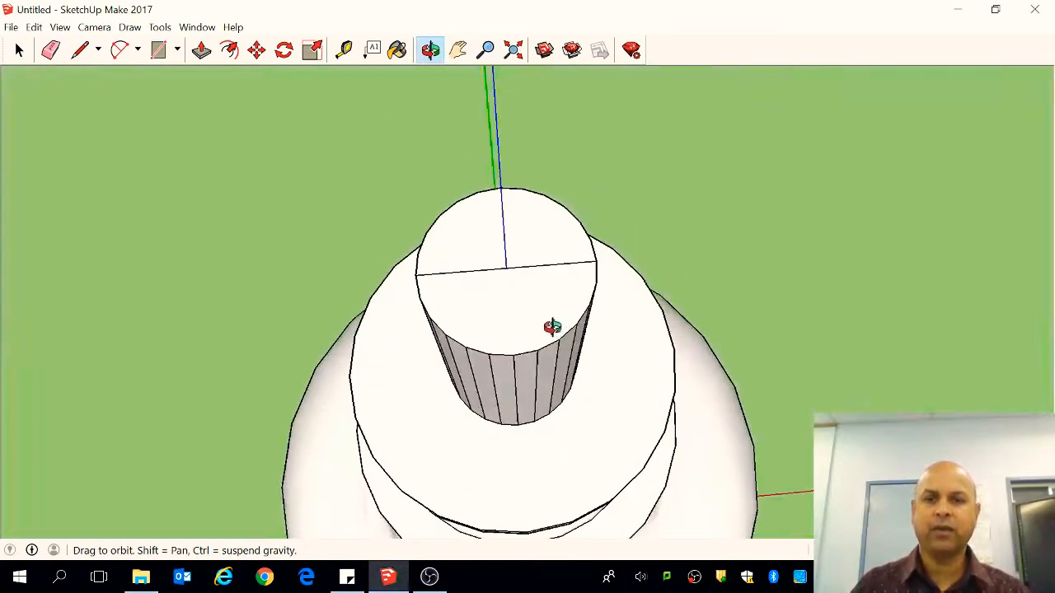
pyautogui.scroll(3, 512, 230)
pyautogui.moveTo(504, 200); pyautogui.dragTo(490, 160)
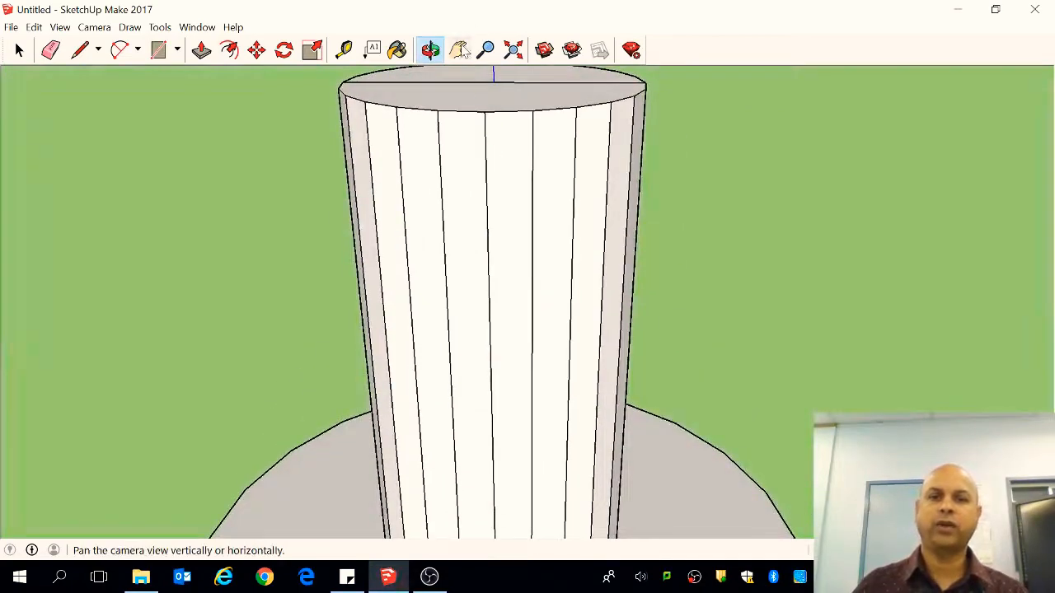
pyautogui.click(458, 50)
pyautogui.moveTo(569, 305); pyautogui.dragTo(672, 553)
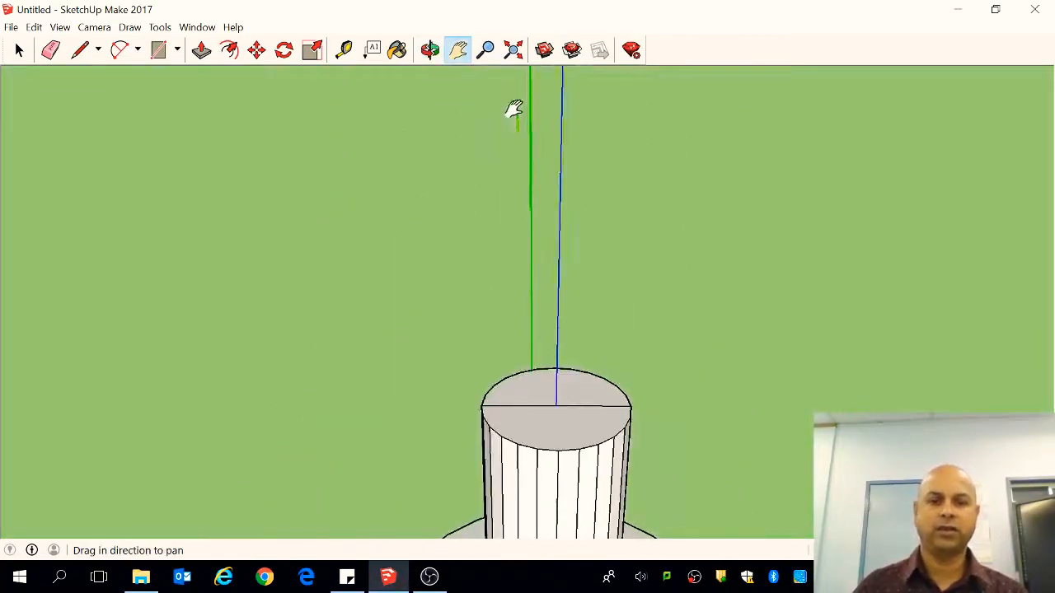
pyautogui.click(79, 50)
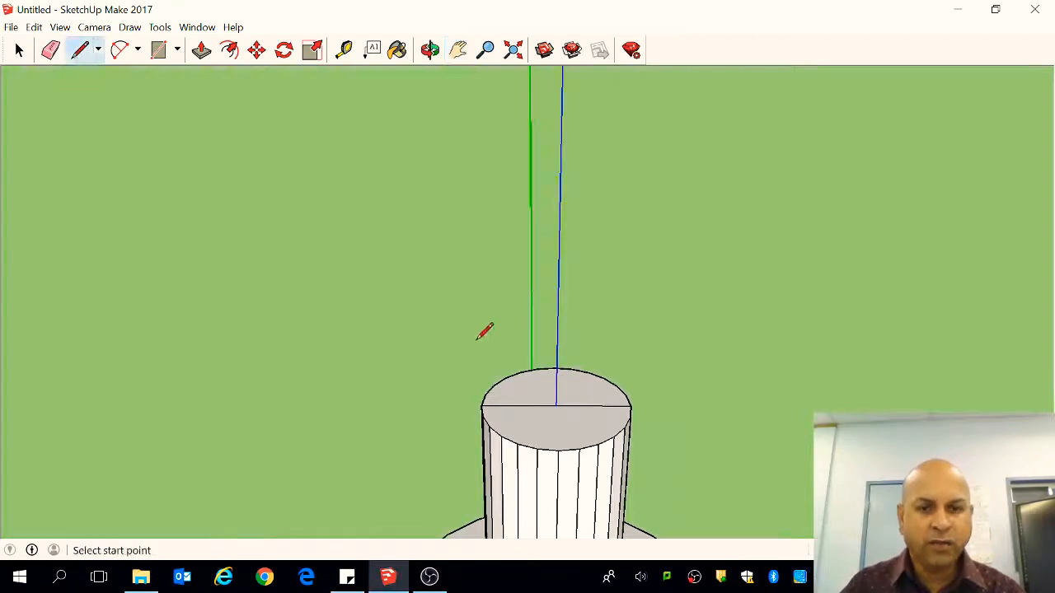
pyautogui.click(557, 405)
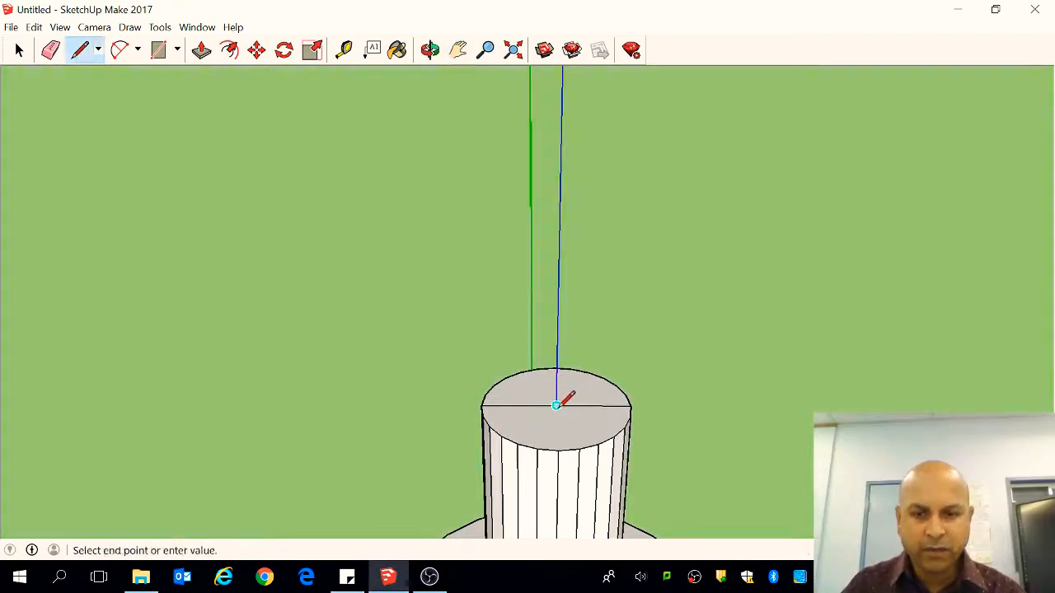
pyautogui.click(559, 306)
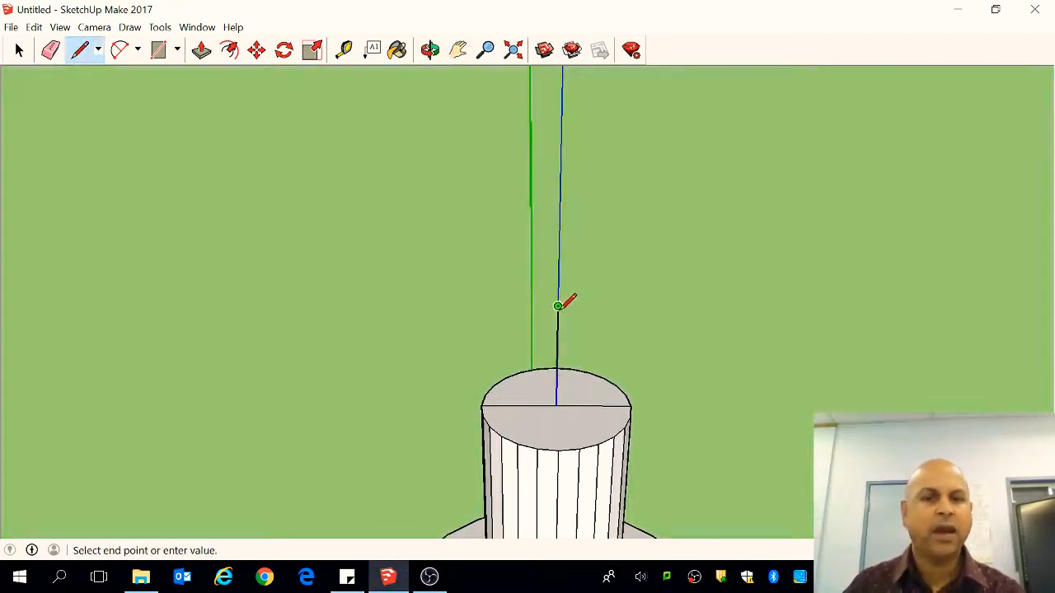
# - Draw an upright rectangle from just above the stem, running up to the guide line's top end and extending sideways past the stem's edge
pyautogui.click(159, 49)
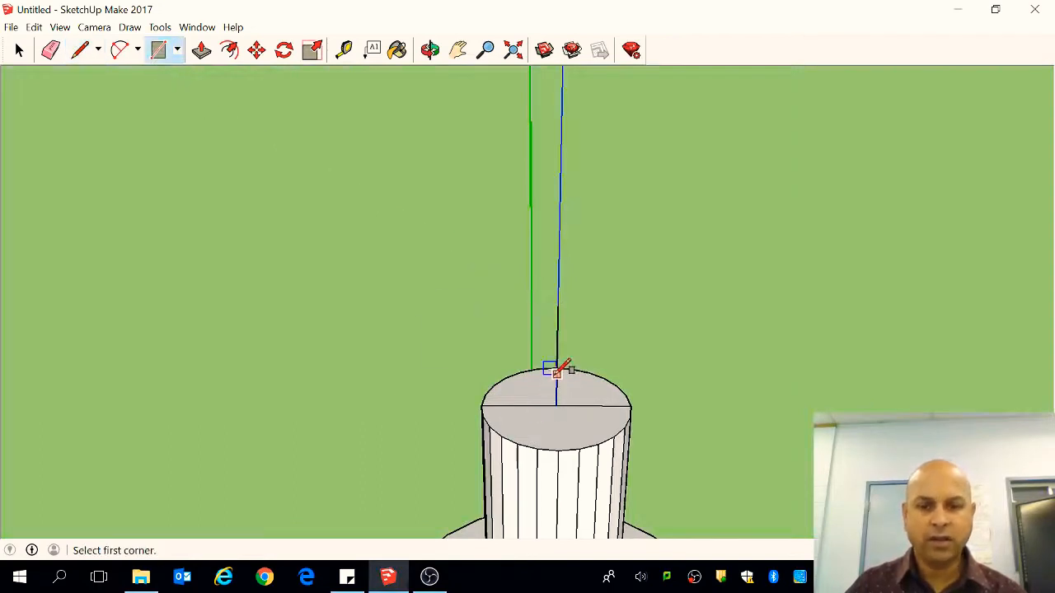
pyautogui.click(556, 377)
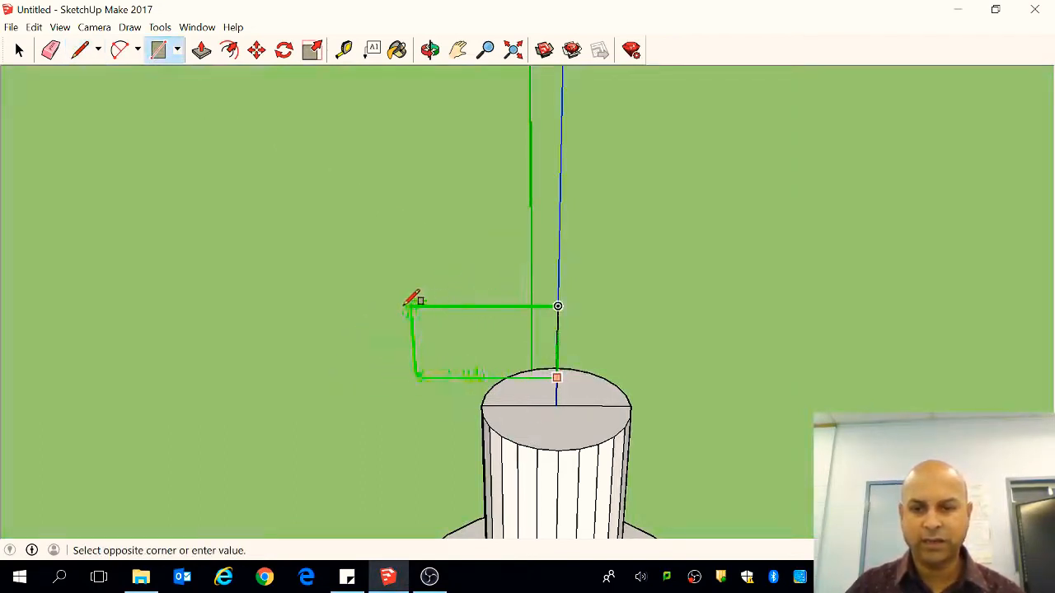
pyautogui.click(364, 306)
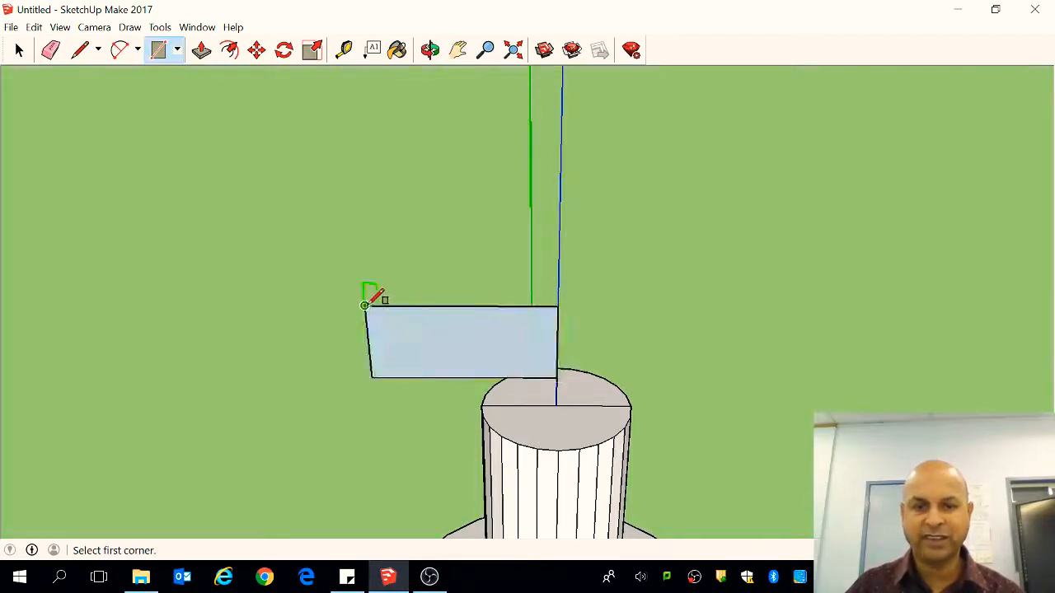
pyautogui.scroll(-3, 445, 303)
pyautogui.scroll(-1, 546, 305)
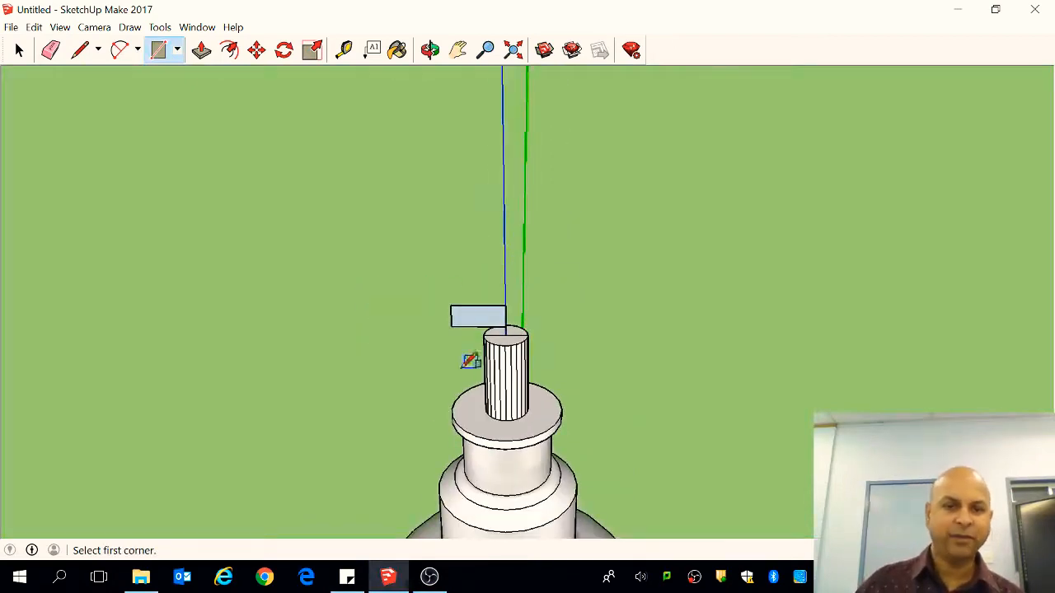
pyautogui.click(430, 49)
pyautogui.moveTo(577, 181); pyautogui.dragTo(515, 332)
pyautogui.scroll(4, 501, 256)
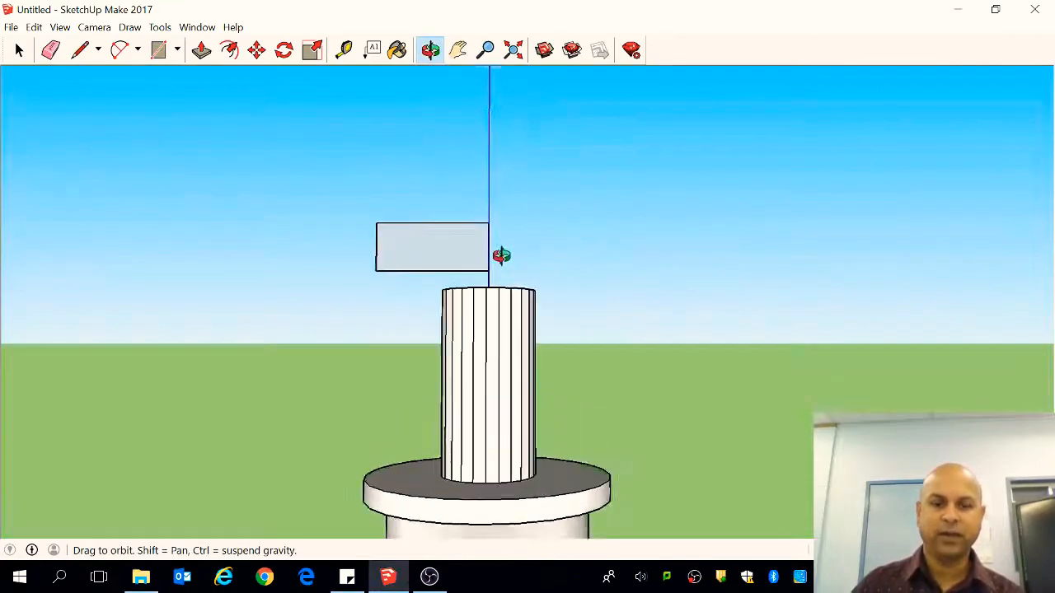
# - Draw a shallow upward-bulging arc from low on the rectangle's outer edge to slightly higher on its edge along the guide line
pyautogui.moveTo(492, 287); pyautogui.dragTo(490, 307)
pyautogui.scroll(-3, 490, 308)
pyautogui.scroll(-4, 493, 316)
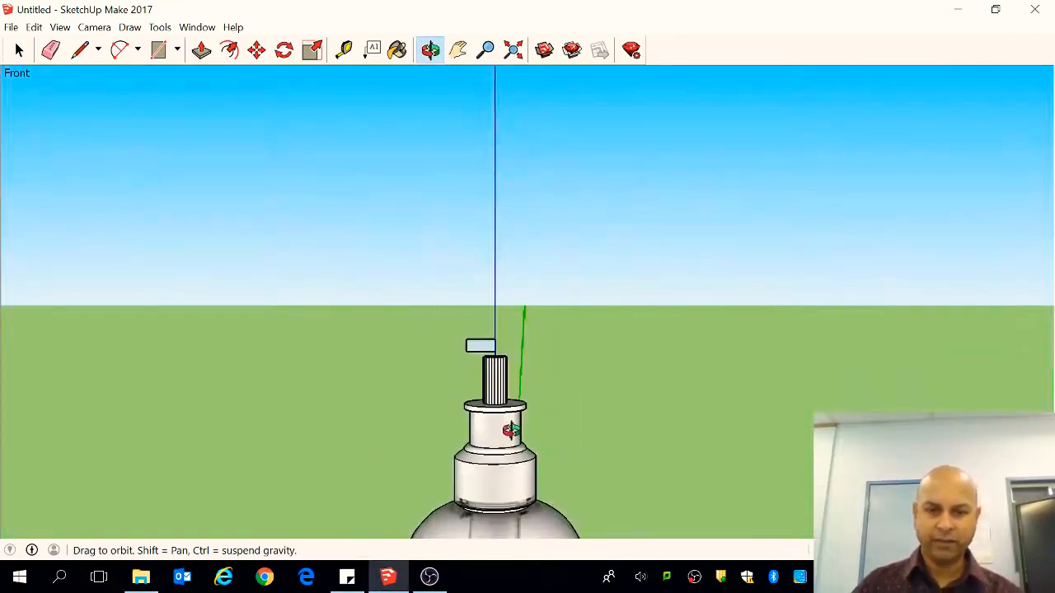
pyautogui.scroll(6, 498, 361)
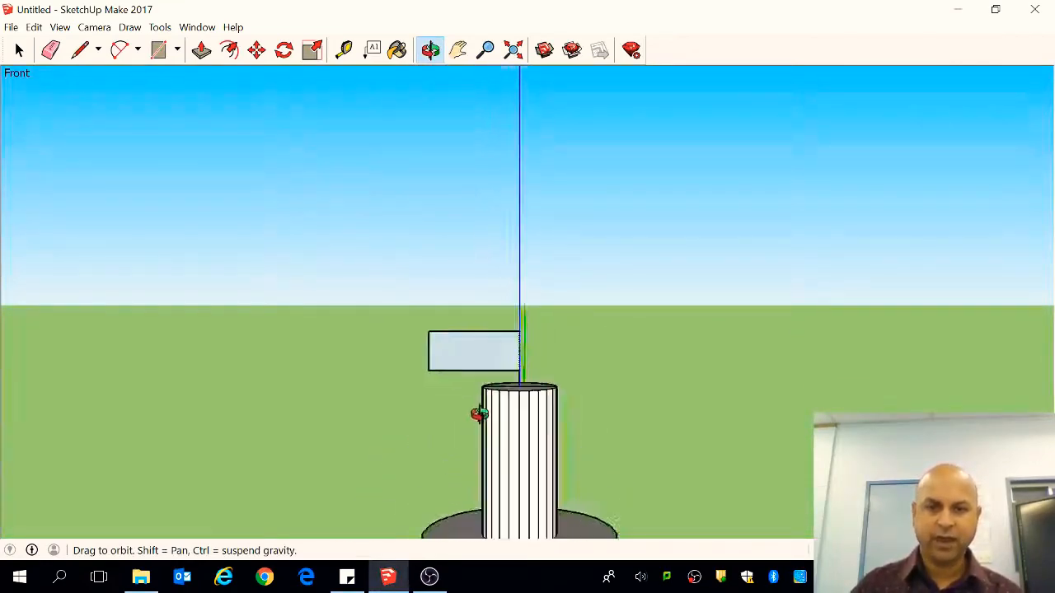
pyautogui.click(118, 50)
pyautogui.click(311, 347)
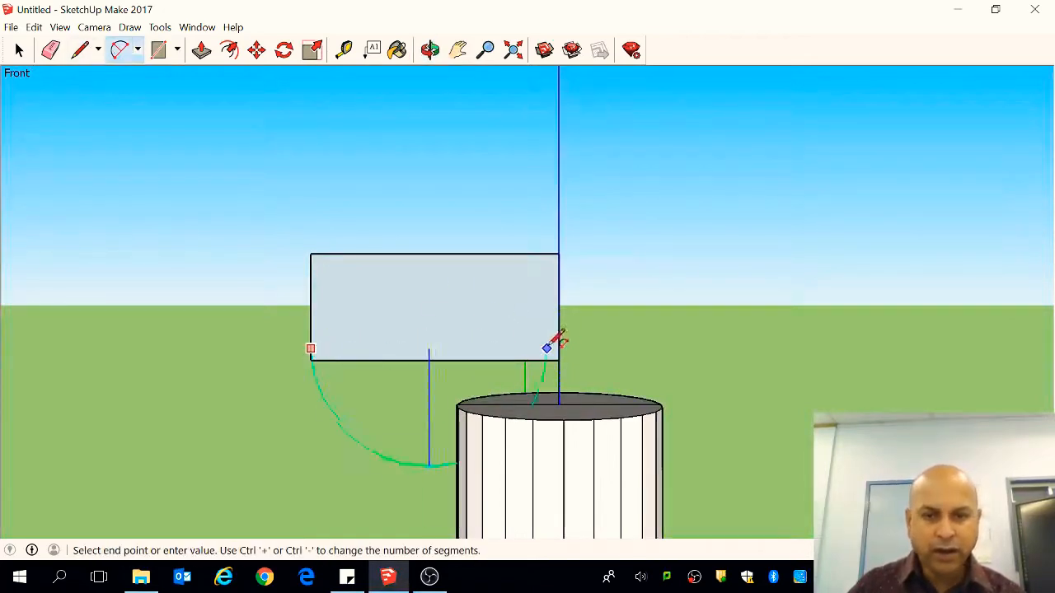
pyautogui.click(560, 332)
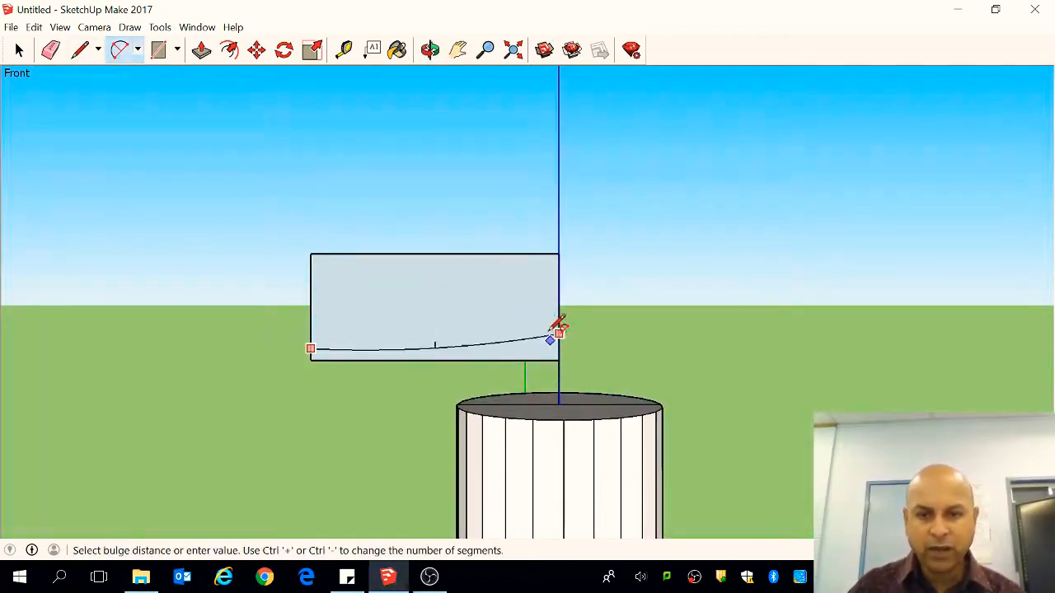
pyautogui.click(506, 328)
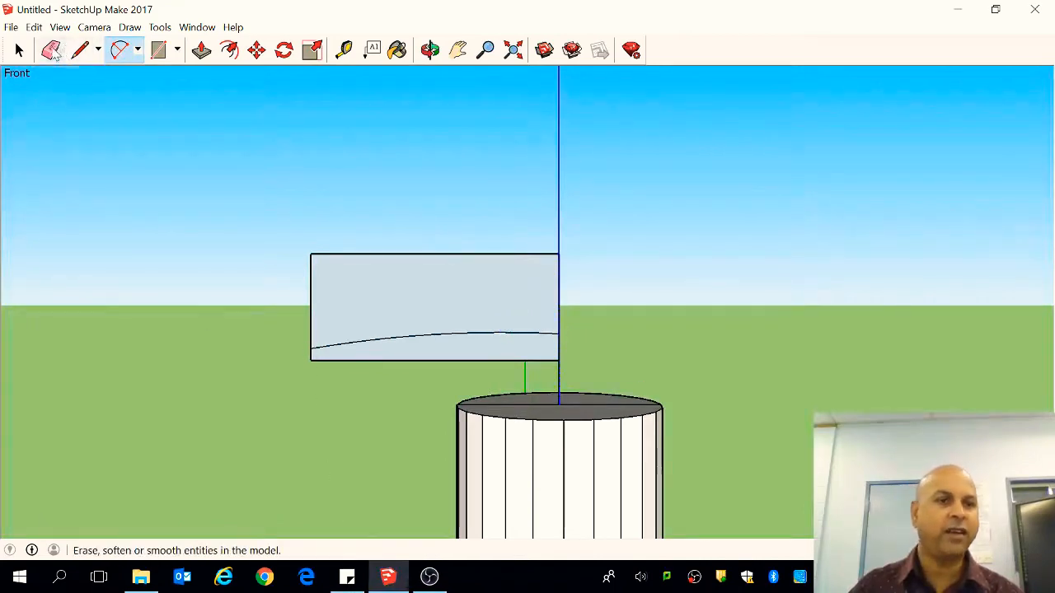
# - Erase the rectangle's edges above the arc and the guide line piece between the remaining profile and the stem
pyautogui.click(51, 49)
pyautogui.moveTo(313, 259); pyautogui.dragTo(423, 310)
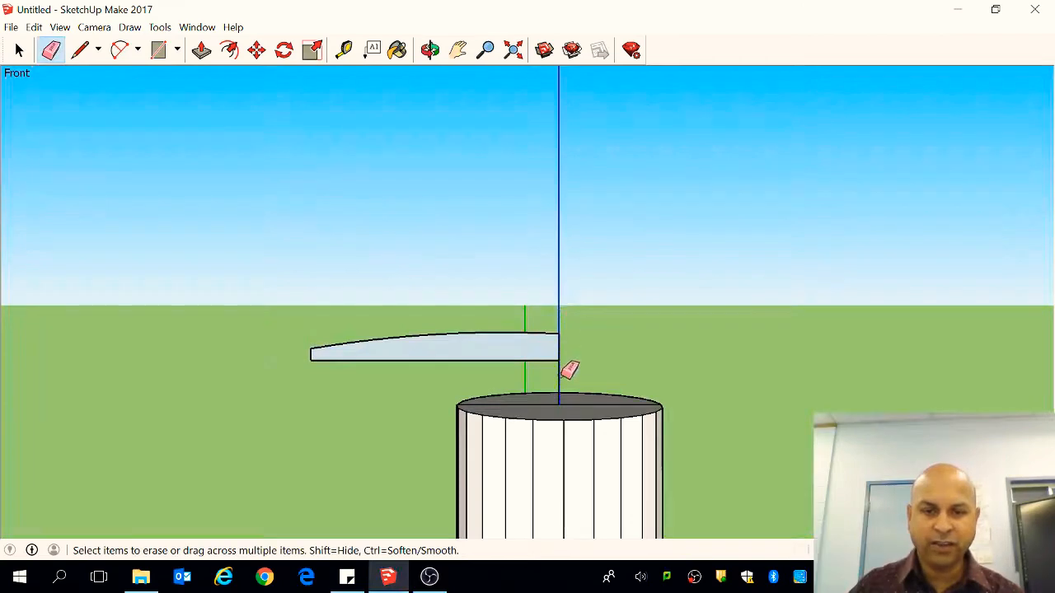
pyautogui.click(19, 50)
pyautogui.moveTo(198, 260)
pyautogui.mouseDown()
pyautogui.moveTo(658, 383)
pyautogui.moveTo(688, 380)
pyautogui.mouseUp()
pyautogui.click(558, 388)
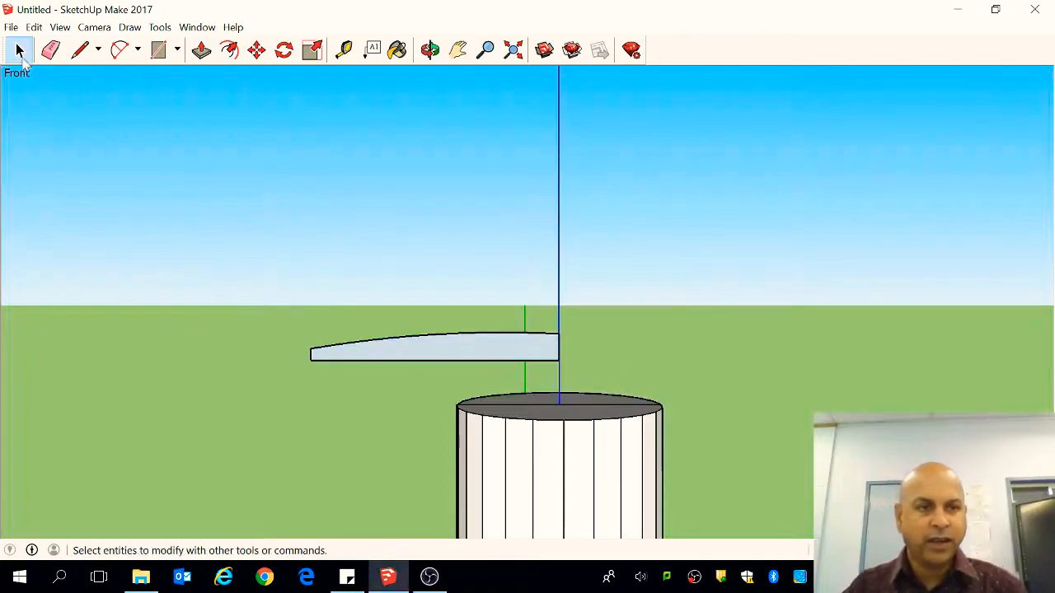
# - Move the whole curved profile straight down along the blue axis to just above the stem's top face
pyautogui.moveTo(183, 239); pyautogui.dragTo(624, 385)
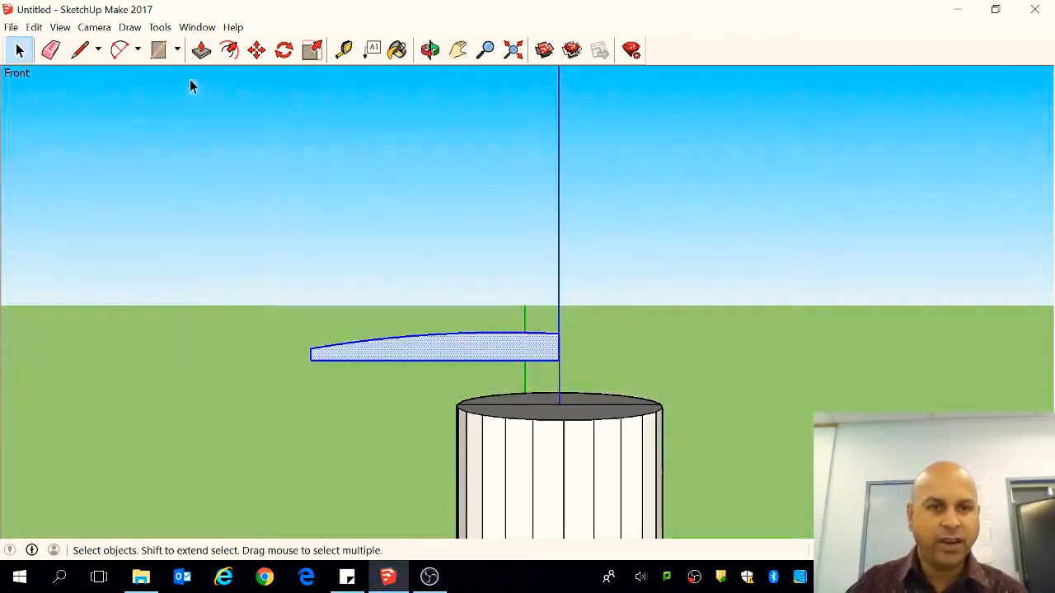
pyautogui.click(256, 50)
pyautogui.moveTo(516, 353); pyautogui.dragTo(518, 372)
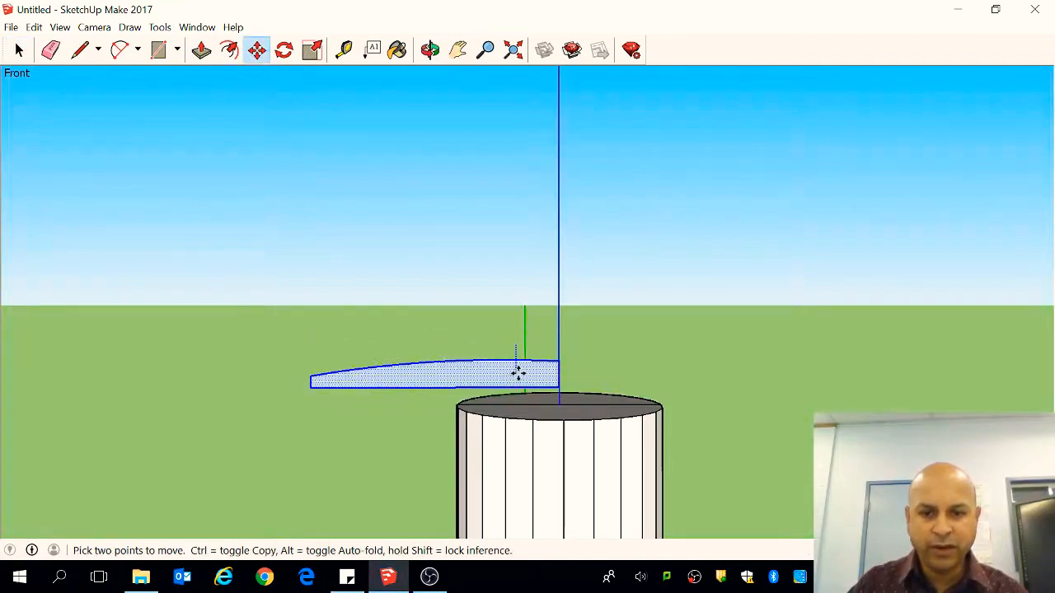
# - Draw a small upright rectangle from the centre of the stem's top face up to the underside of the curved profile
pyautogui.click(158, 50)
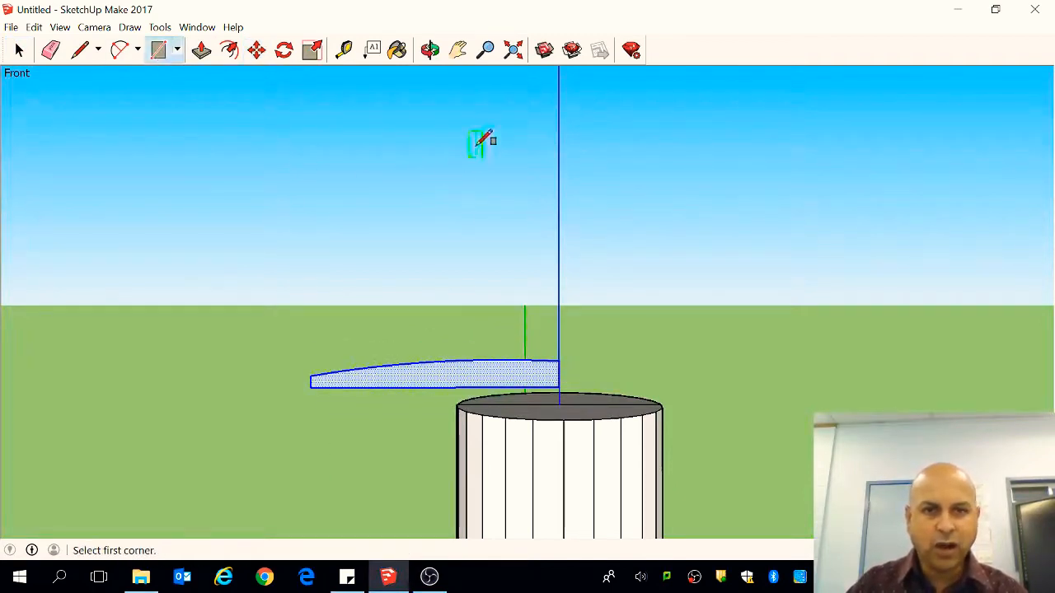
pyautogui.click(430, 50)
pyautogui.moveTo(568, 377); pyautogui.dragTo(563, 339)
pyautogui.scroll(6, 558, 362)
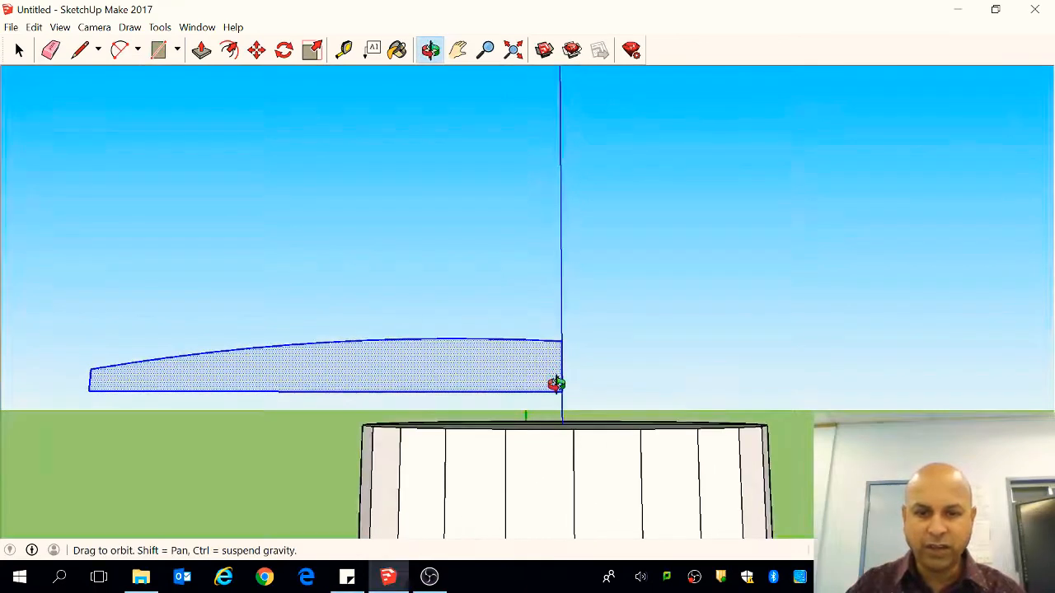
pyautogui.click(158, 50)
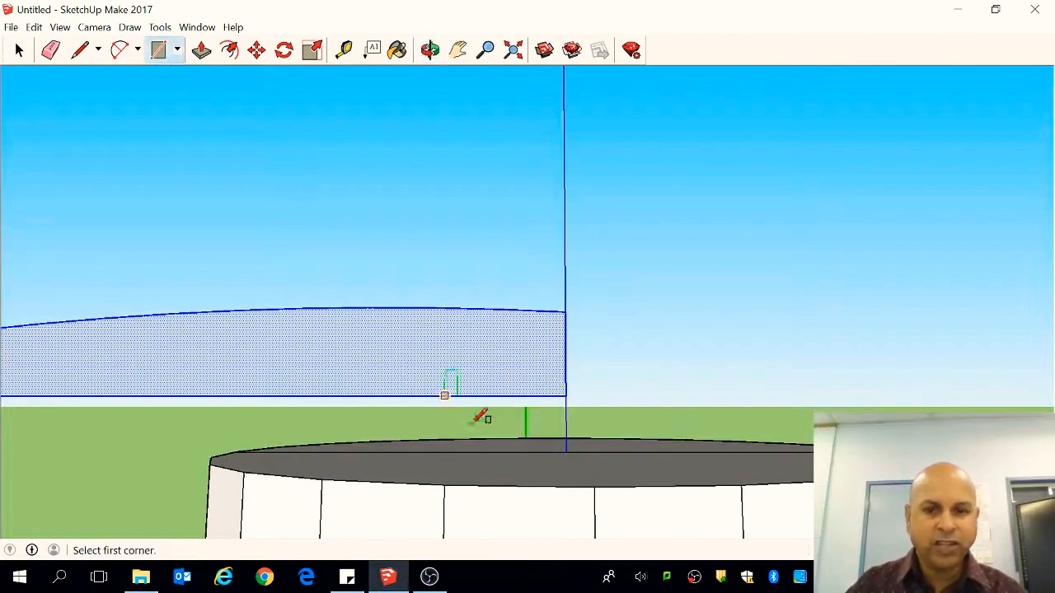
pyautogui.click(566, 451)
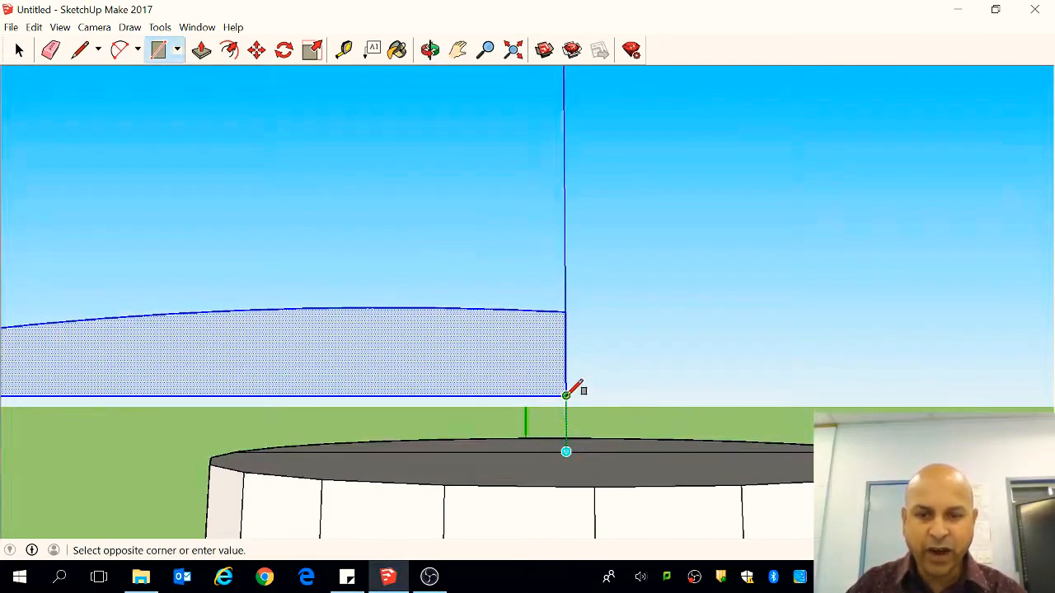
pyautogui.click(498, 395)
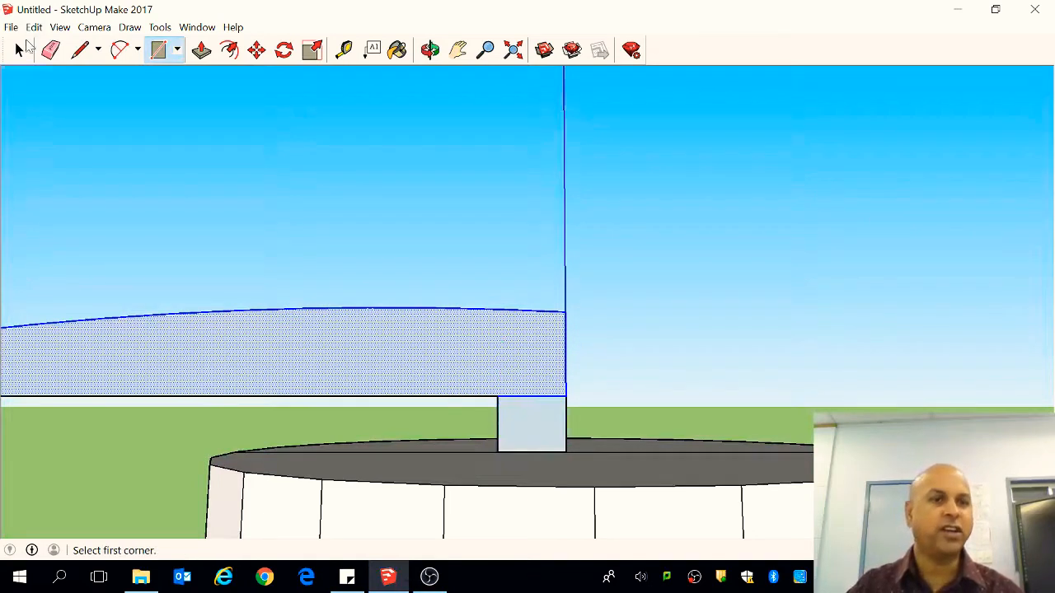
# - Delete the edge between the small rectangle and the curved profile, and erase the diameter line across the stem's top face
pyautogui.click(23, 48)
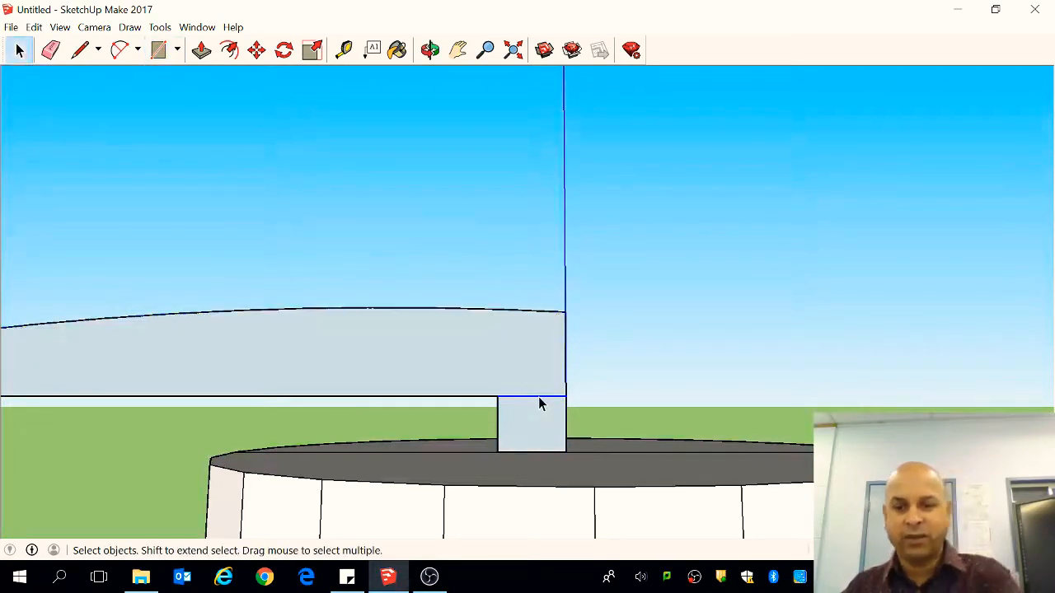
pyautogui.scroll(-5, 531, 410)
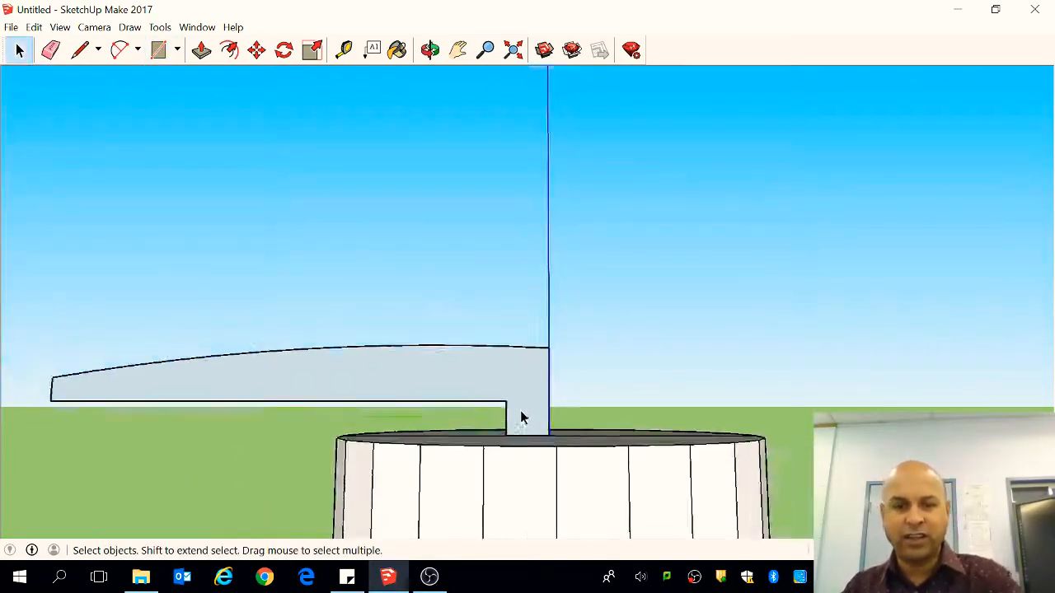
pyautogui.click(430, 51)
pyautogui.moveTo(544, 272); pyautogui.dragTo(554, 391)
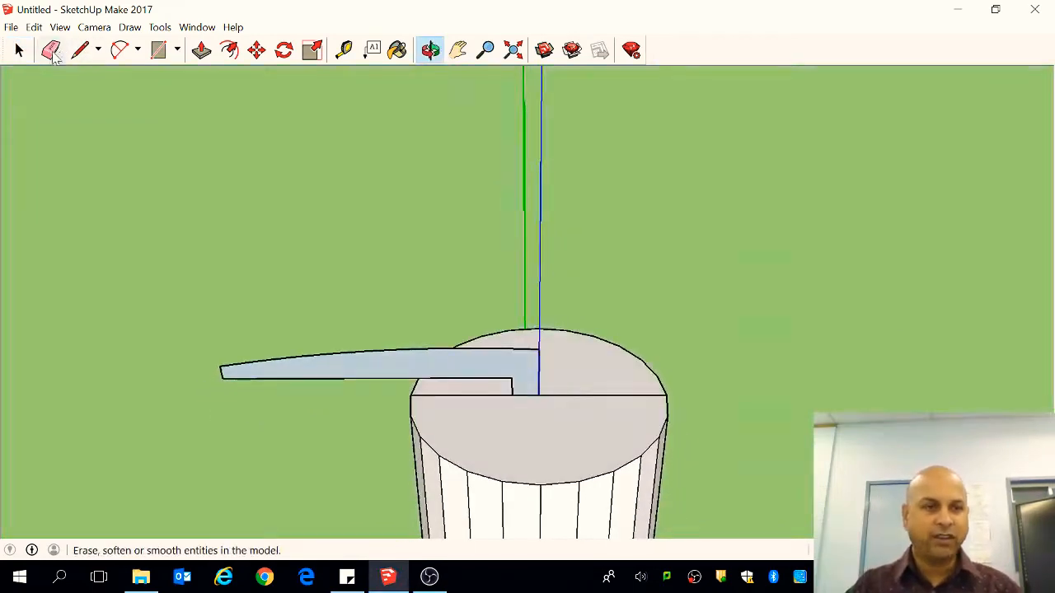
pyautogui.click(50, 49)
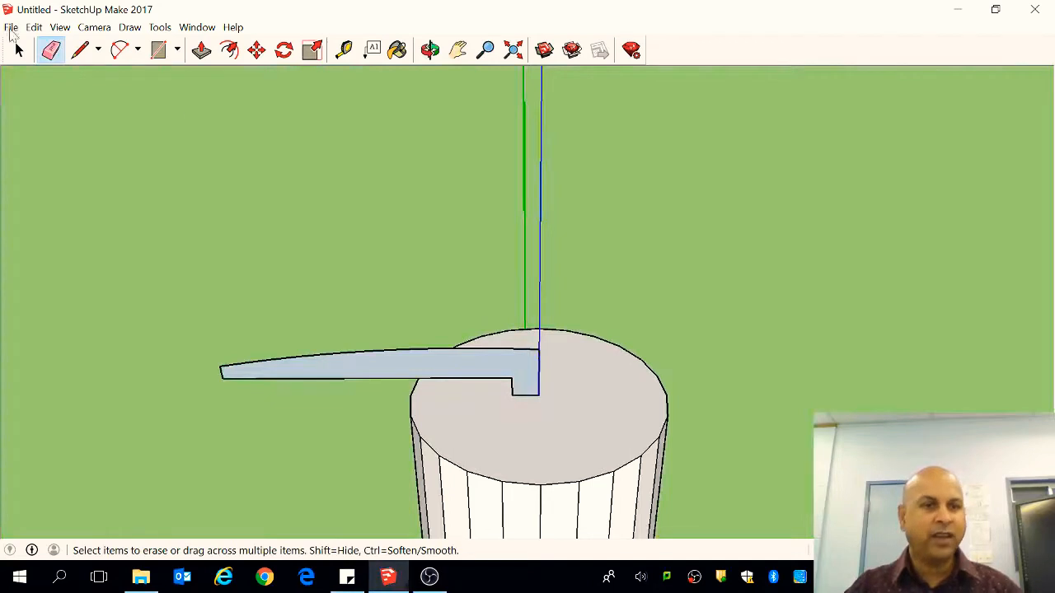
# - Draw a circle on the stem's top face, centred on the stem with its radius reaching the profile's lower outer corner
pyautogui.click(20, 49)
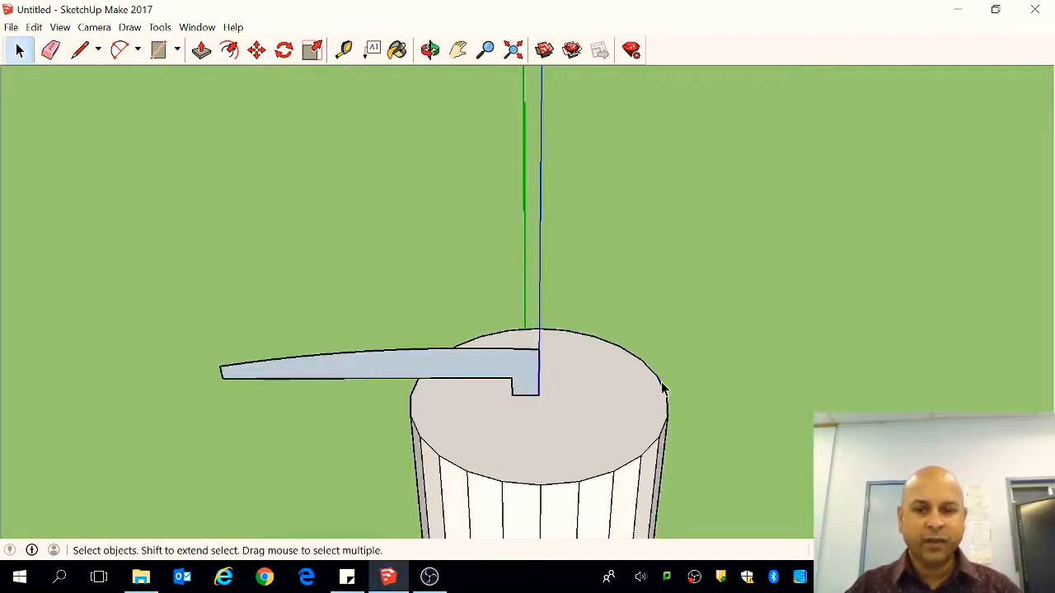
pyautogui.click(634, 402)
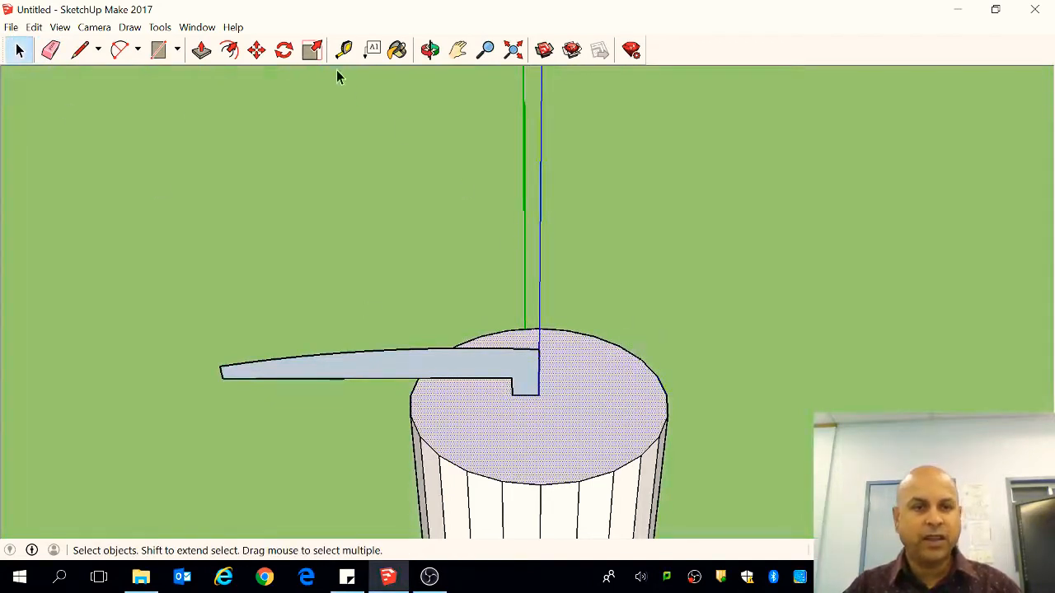
pyautogui.click(176, 49)
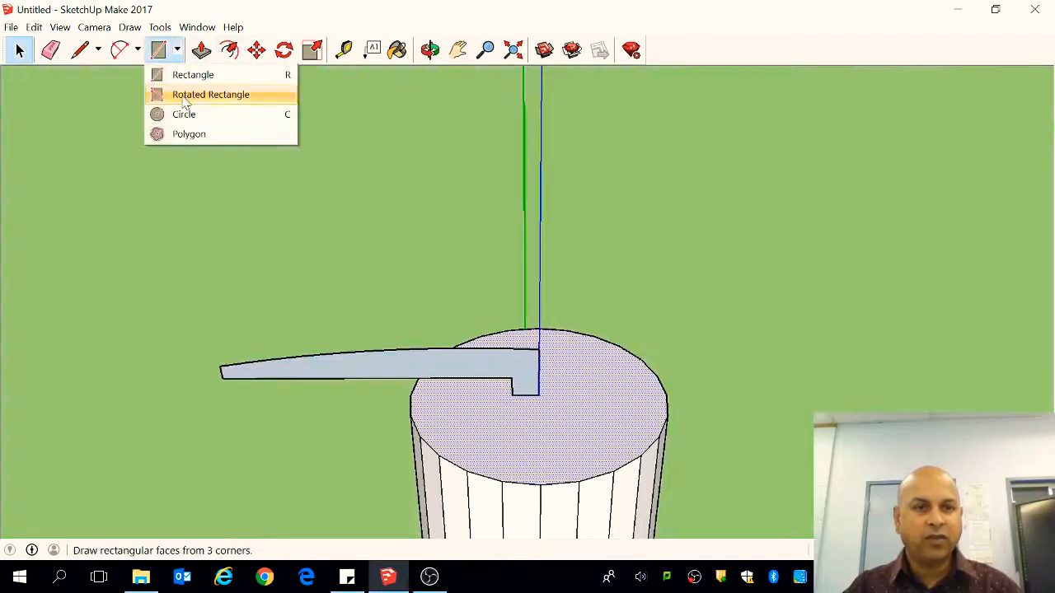
pyautogui.click(183, 114)
pyautogui.click(539, 393)
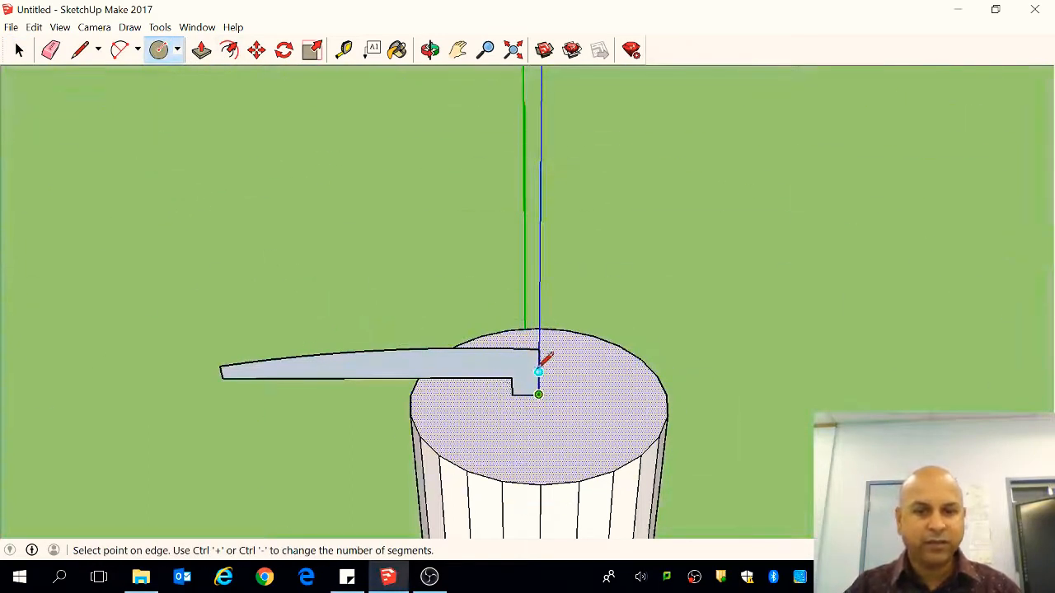
pyautogui.click(512, 378)
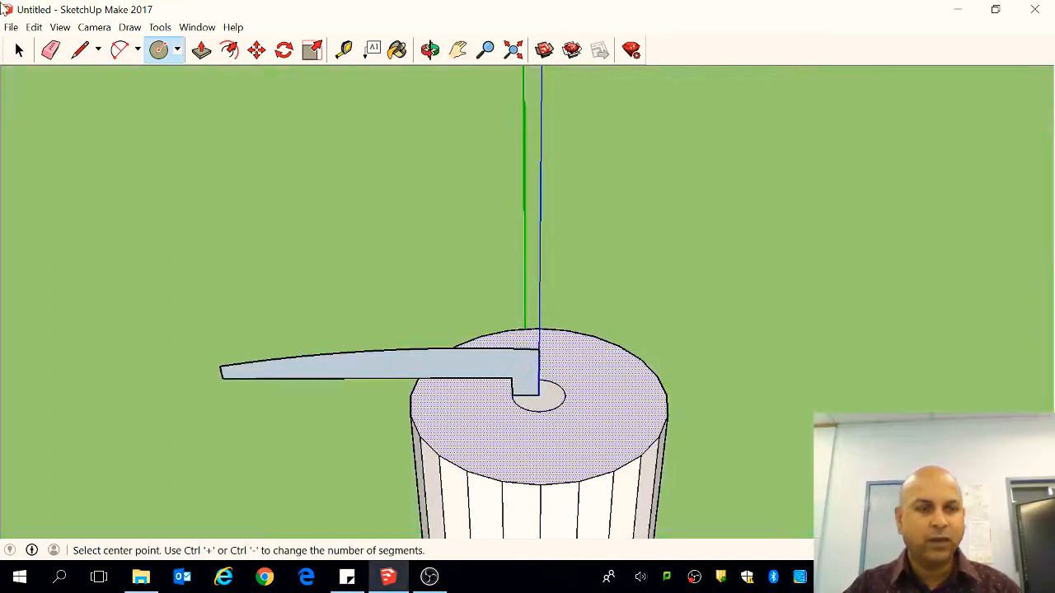
# - Revolve the profile around the small circle with Follow Me to form the round pump head
pyautogui.click(18, 49)
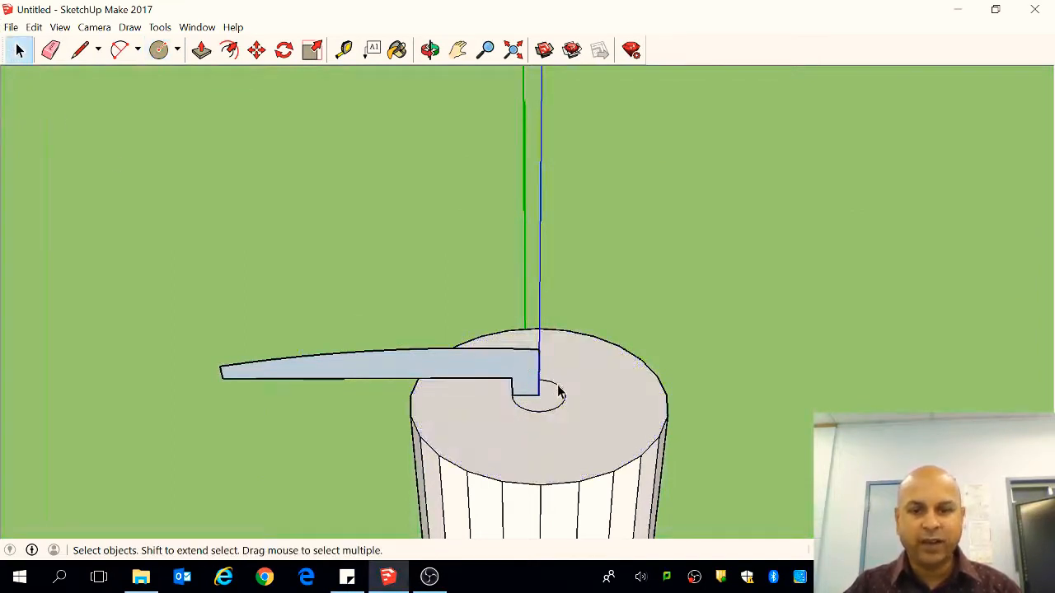
pyautogui.click(160, 28)
pyautogui.click(85, 154)
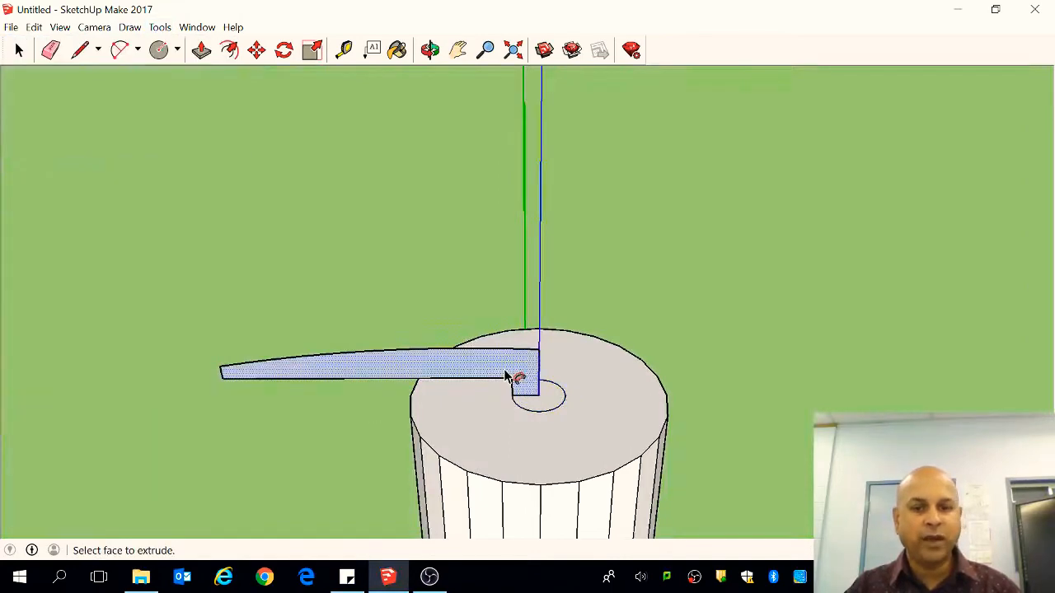
pyautogui.scroll(3, 508, 372)
pyautogui.scroll(-8, 508, 372)
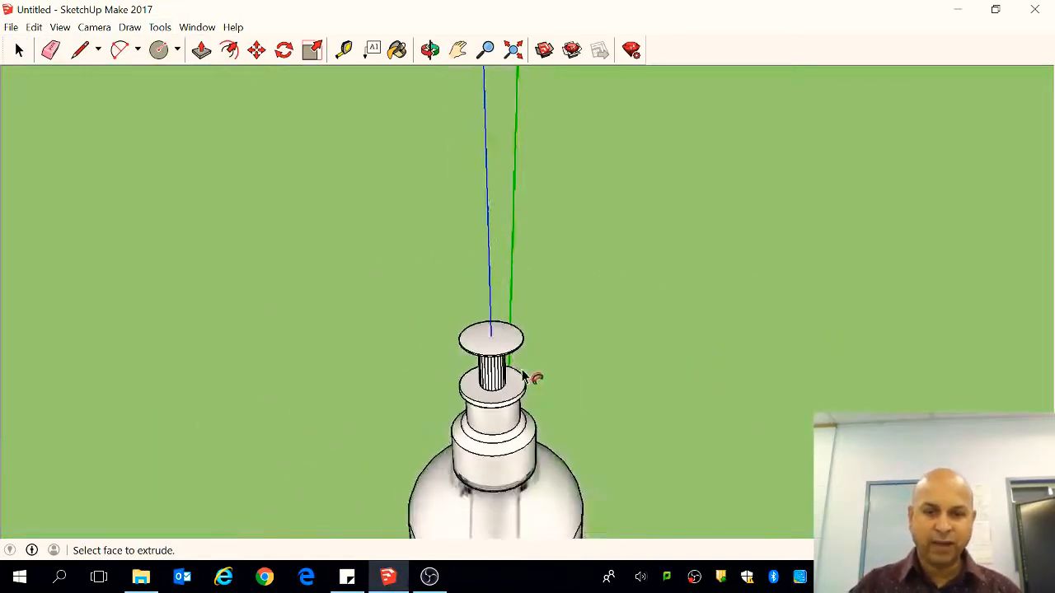
# - Scale the whole pump head upward along the blue axis to make it taller above the stem
pyautogui.click(430, 49)
pyautogui.moveTo(638, 473); pyautogui.dragTo(619, 381)
pyautogui.scroll(2, 524, 373)
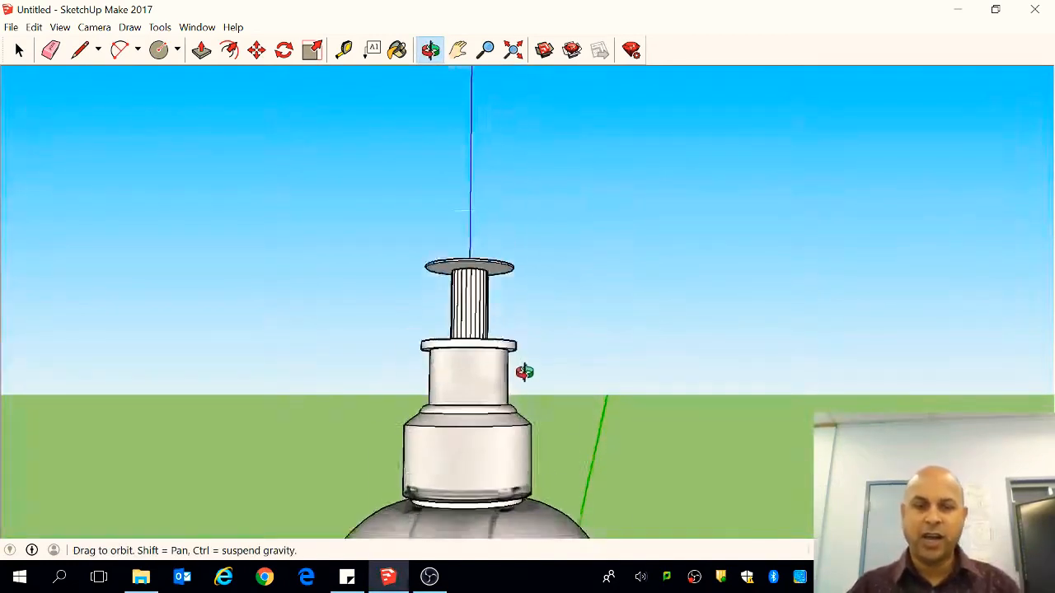
pyautogui.scroll(-3, 527, 387)
pyautogui.scroll(3, 519, 399)
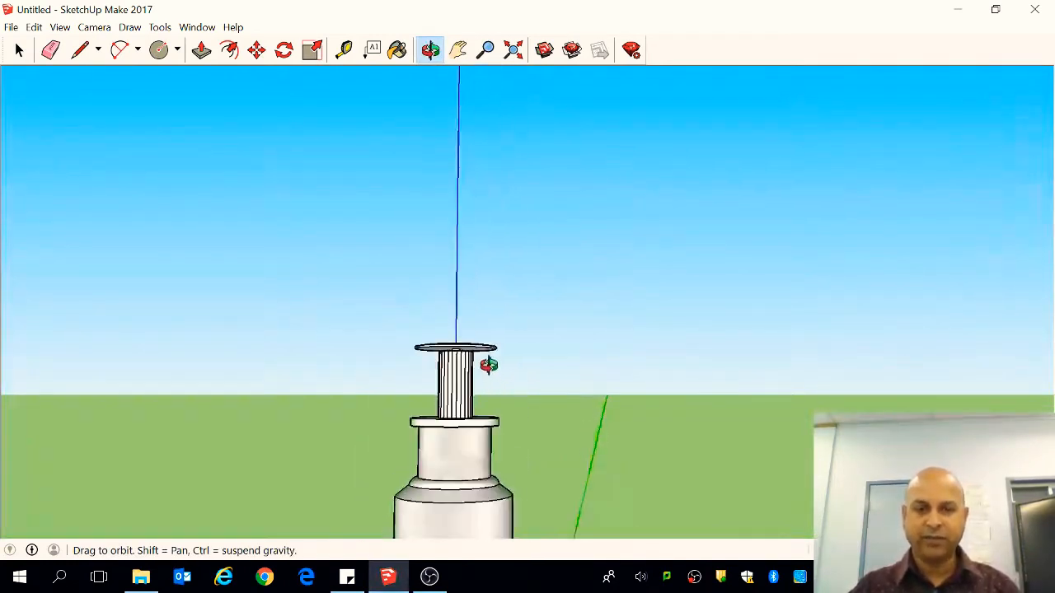
pyautogui.scroll(2, 488, 361)
pyautogui.moveTo(487, 353); pyautogui.dragTo(482, 374)
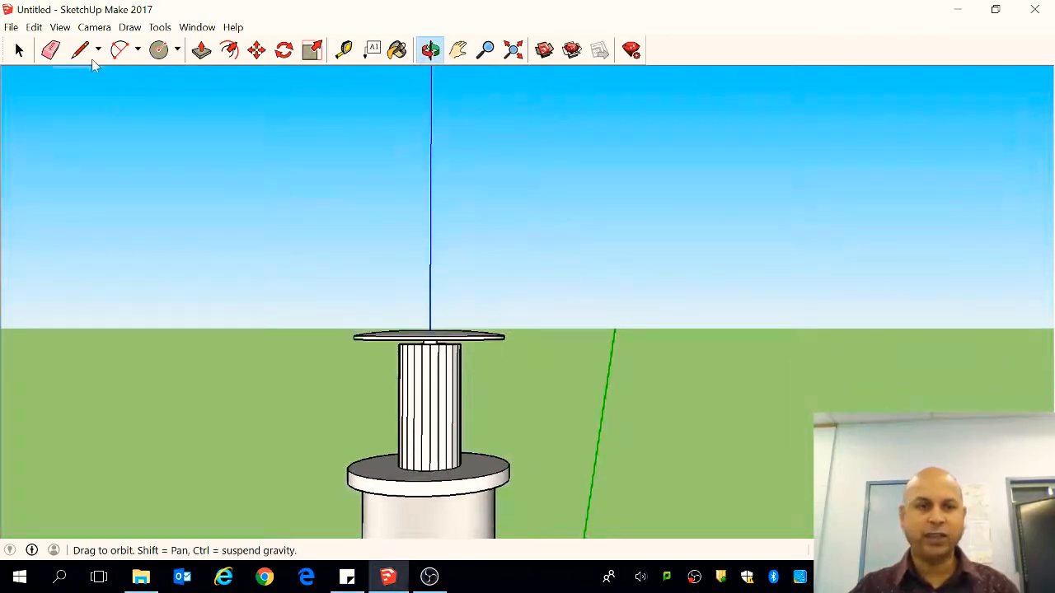
pyautogui.click(19, 50)
pyautogui.moveTo(290, 288); pyautogui.dragTo(541, 345)
pyautogui.press('s')
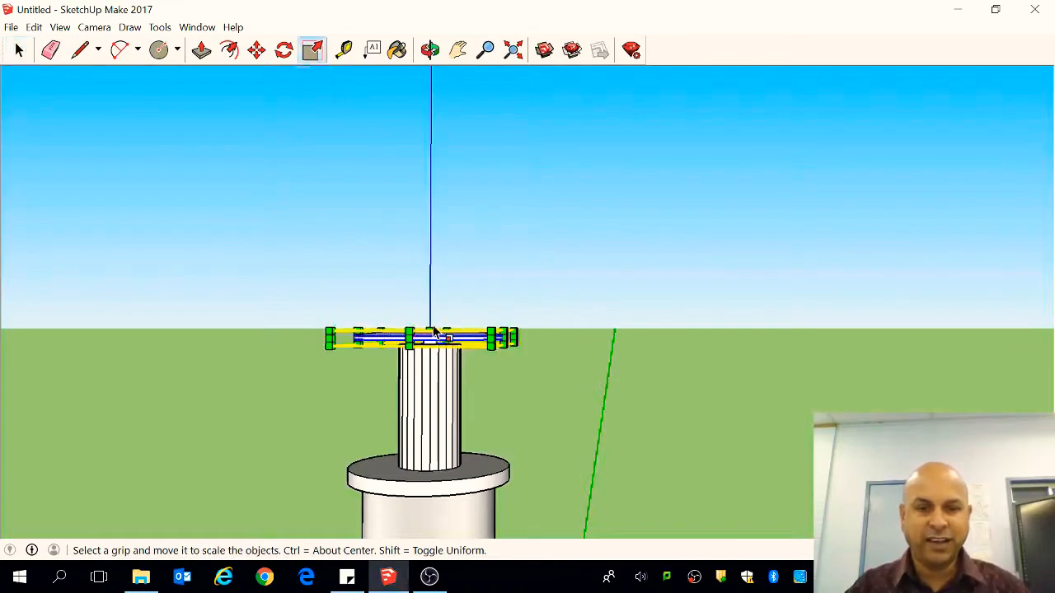
pyautogui.moveTo(428, 325)
pyautogui.mouseDown()
pyautogui.moveTo(433, 301)
pyautogui.moveTo(433, 311)
pyautogui.mouseUp()
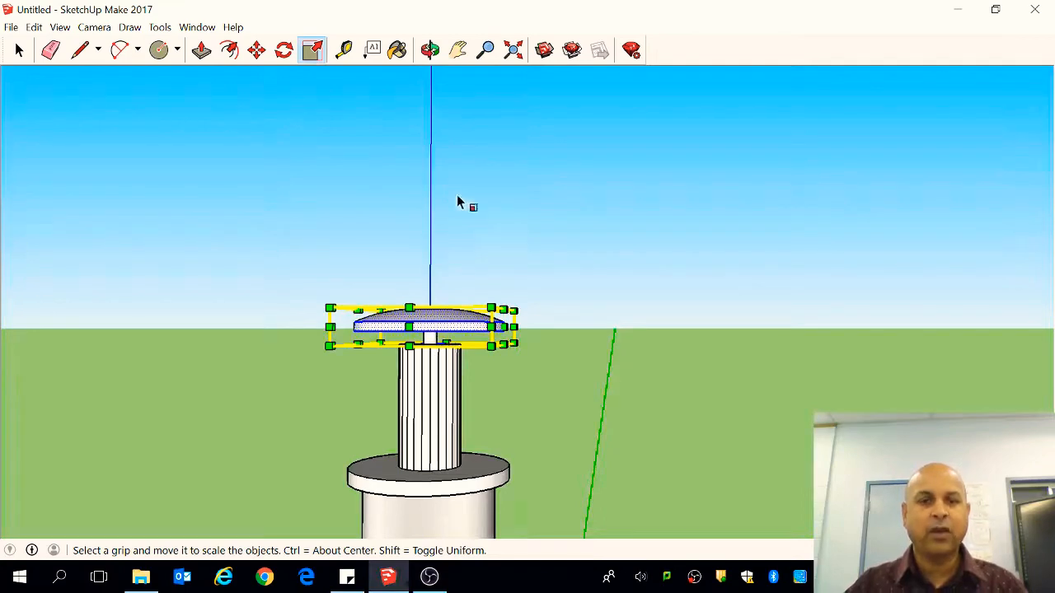
# - Clear the selection and examine the complete bottle with its pump head in the front view
pyautogui.click(94, 27)
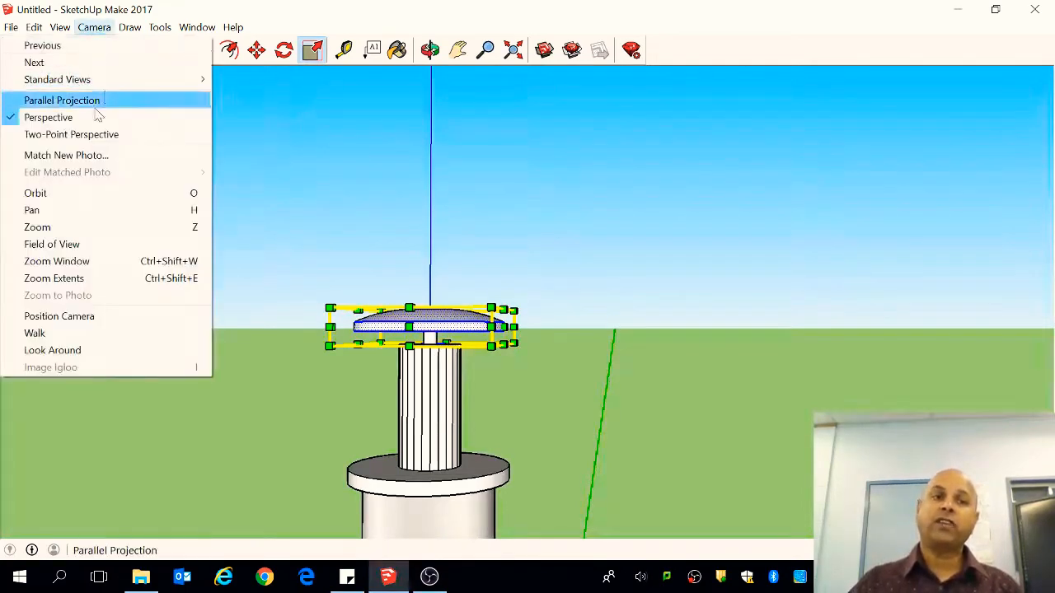
pyautogui.moveTo(113, 86)
pyautogui.click(243, 115)
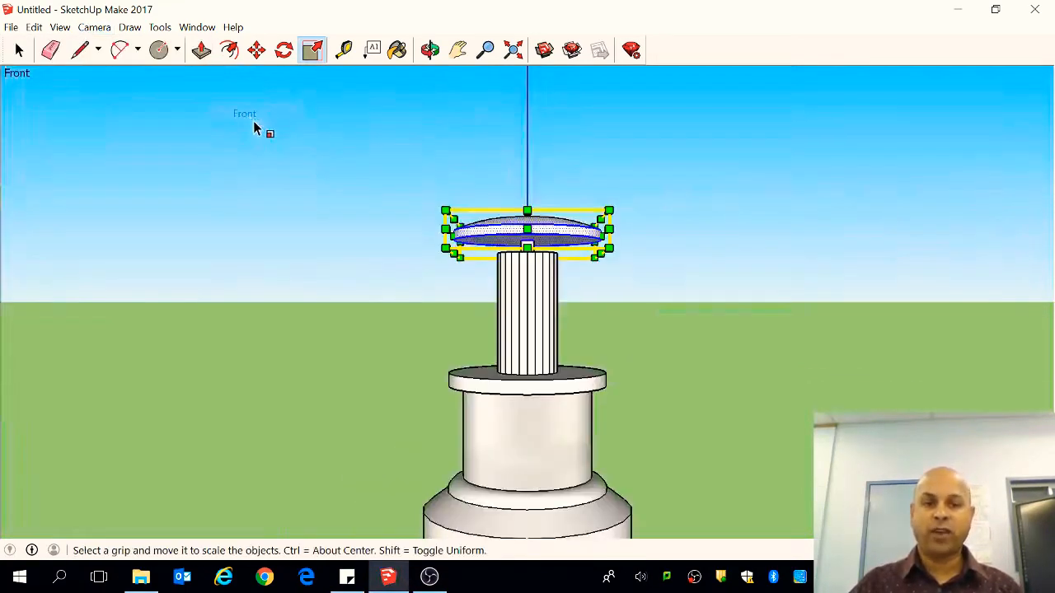
pyautogui.click(19, 49)
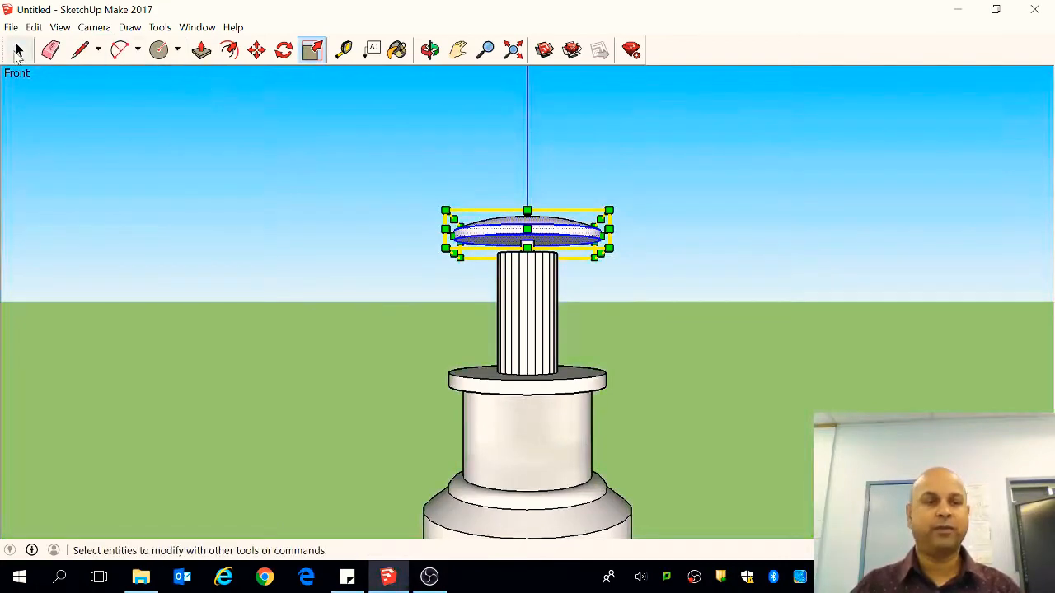
pyautogui.click(201, 214)
pyautogui.scroll(-4, 195, 268)
pyautogui.scroll(-2, 507, 236)
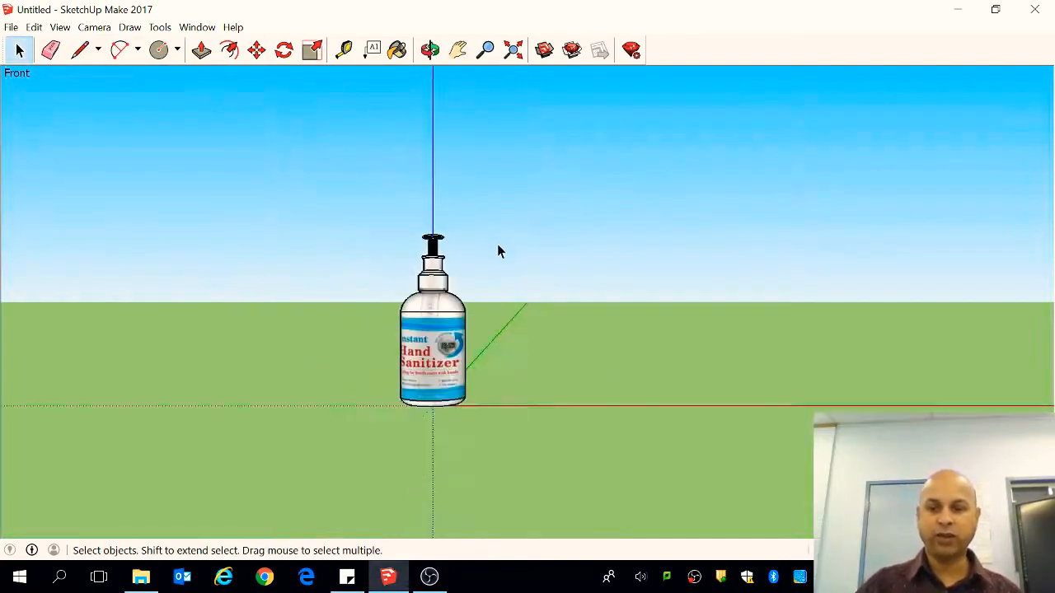
# - Draw a long, flat rectangle in the front view, beside the bottle and slightly above the pump head
pyautogui.click(93, 27)
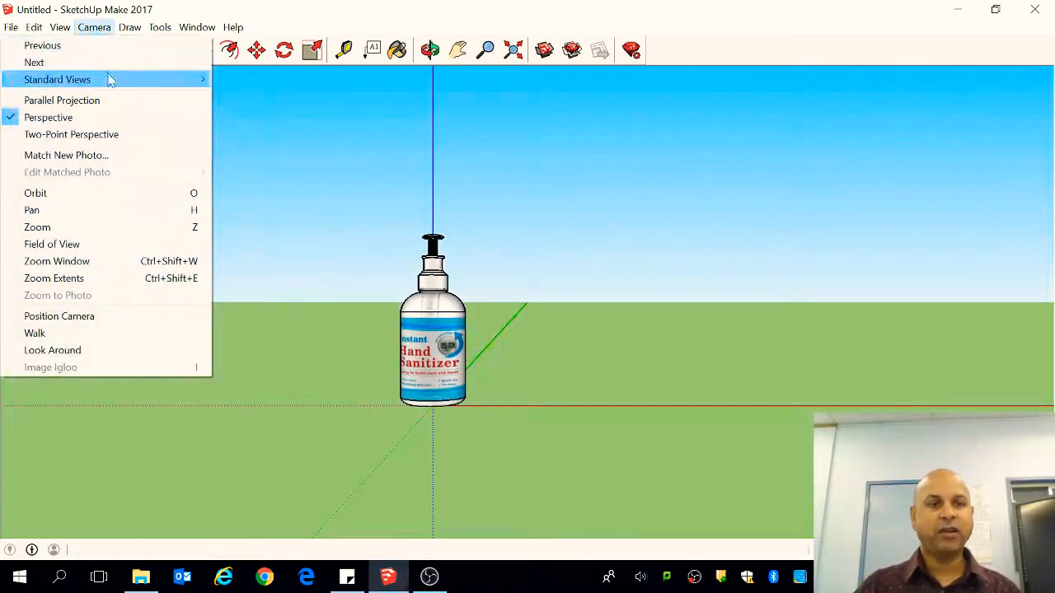
pyautogui.moveTo(108, 79)
pyautogui.click(246, 114)
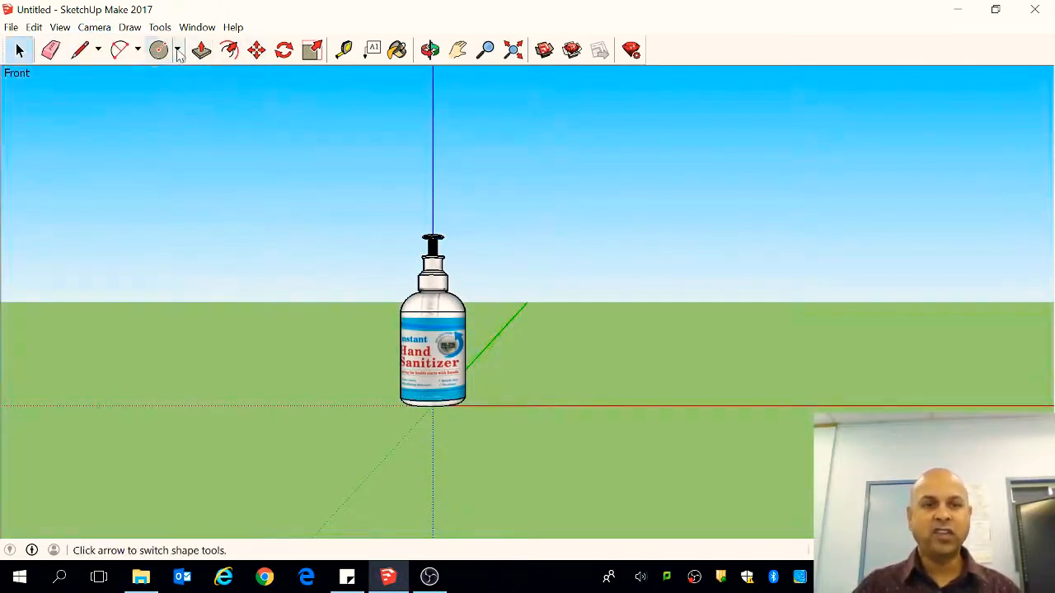
pyautogui.click(177, 51)
pyautogui.click(198, 96)
pyautogui.click(567, 202)
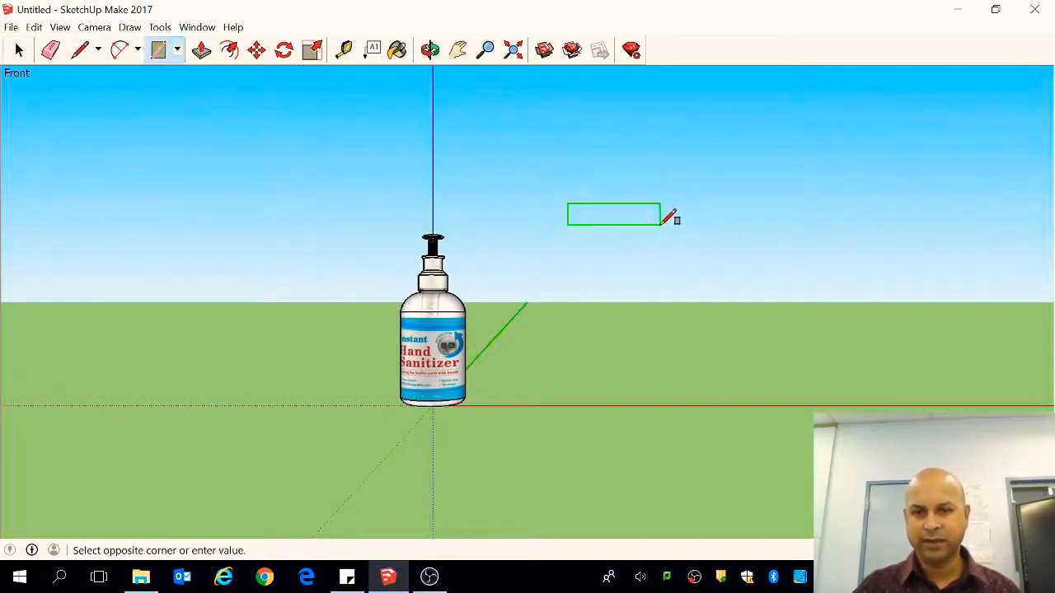
pyautogui.click(660, 224)
# - Draw a shallow upward-bulging arc across the rectangle, from the midpoint of its bottle-side edge to the opposite lower corner
pyautogui.scroll(4, 631, 173)
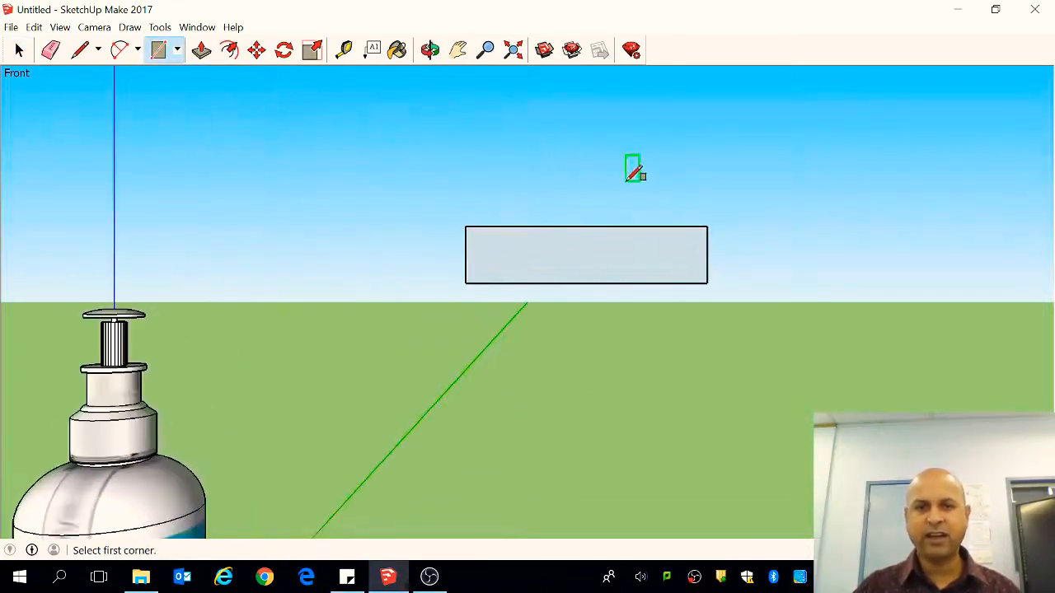
pyautogui.click(117, 50)
pyautogui.click(465, 254)
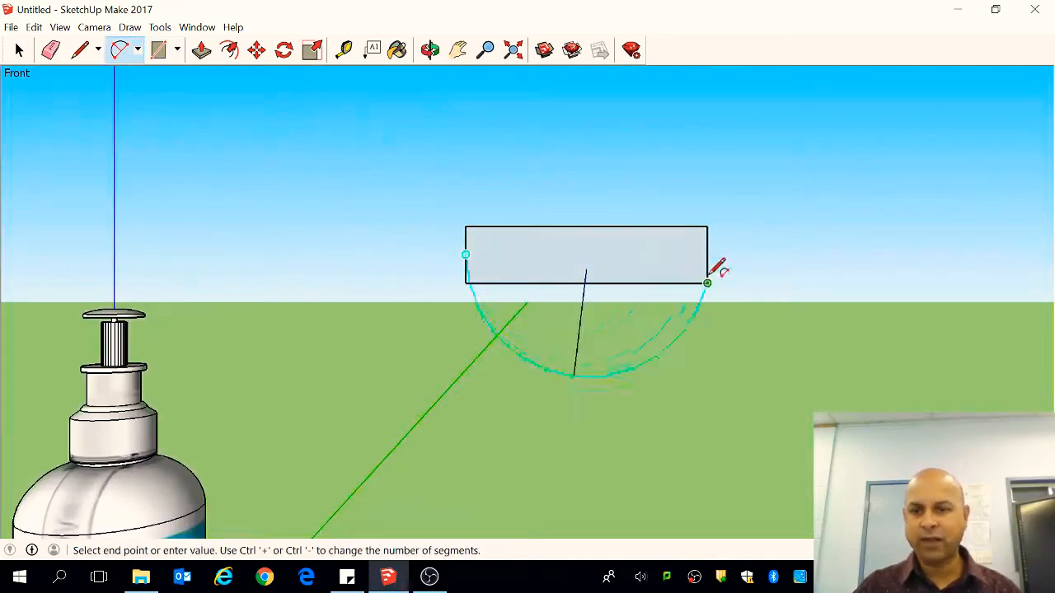
pyautogui.click(706, 283)
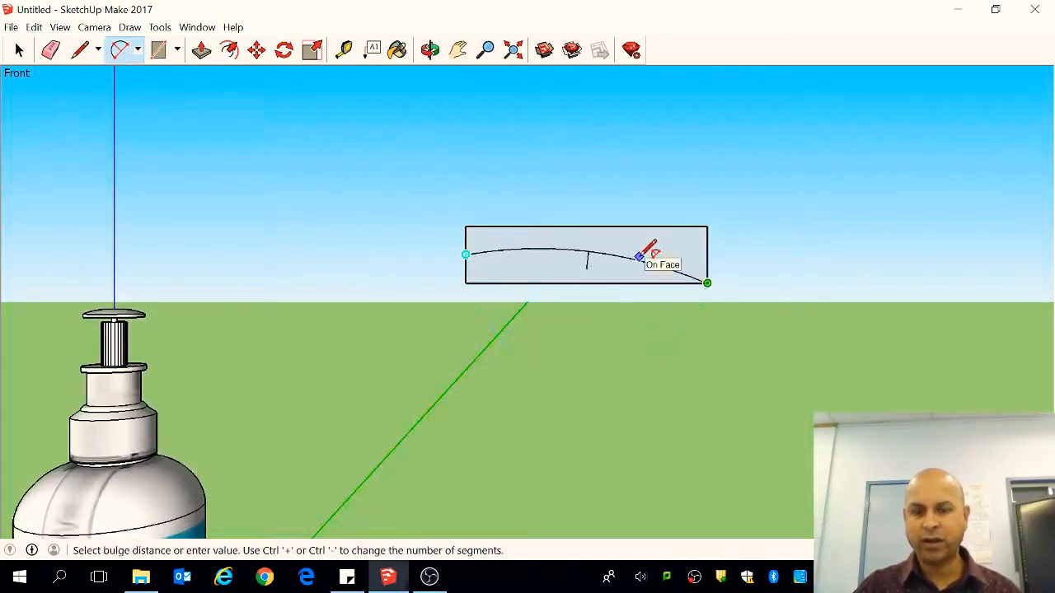
pyautogui.click(642, 254)
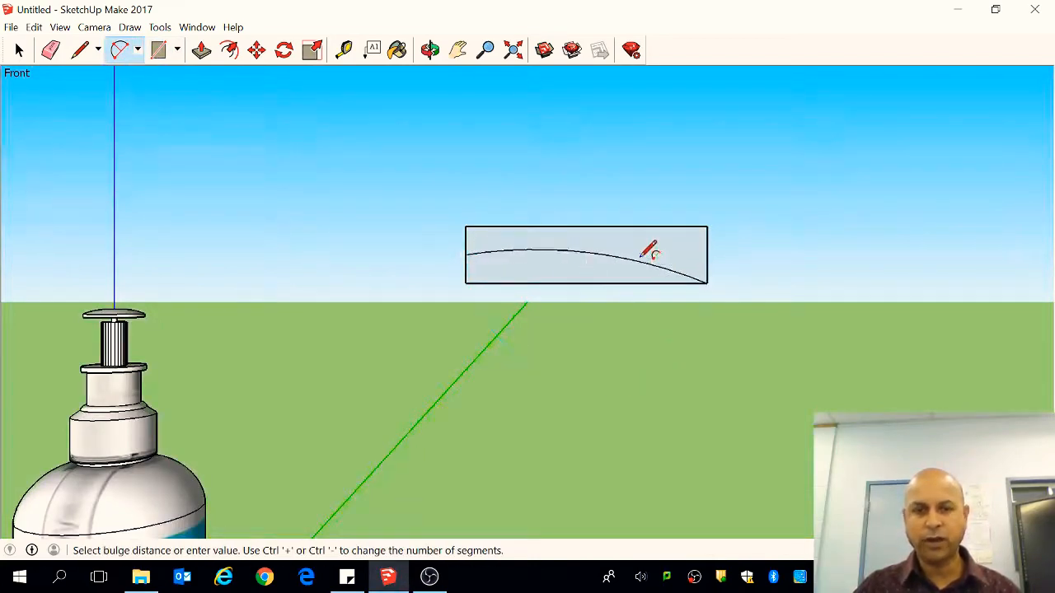
# - Draw a small circle perpendicular to the rectangle, centred on the arc near its bottle-side end
pyautogui.click(431, 50)
pyautogui.moveTo(594, 297); pyautogui.dragTo(439, 290)
pyautogui.click(176, 50)
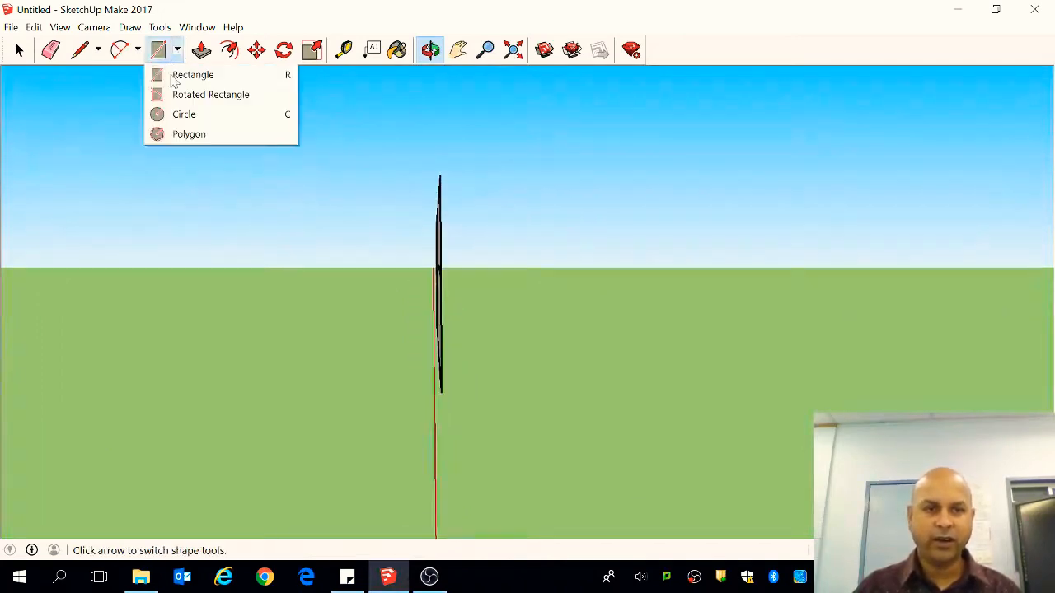
pyautogui.click(175, 116)
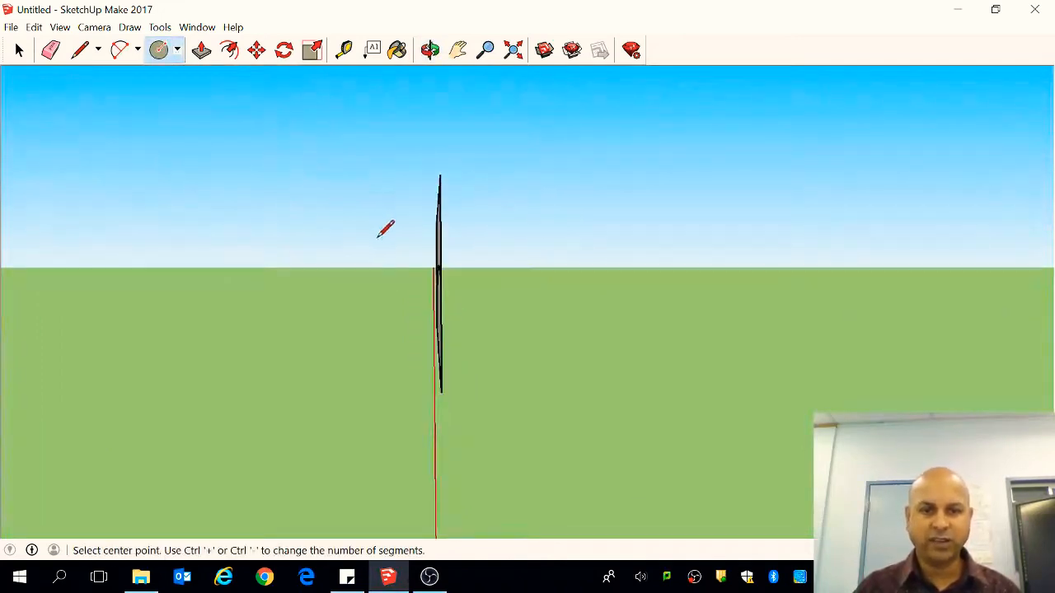
pyautogui.click(440, 273)
pyautogui.click(464, 270)
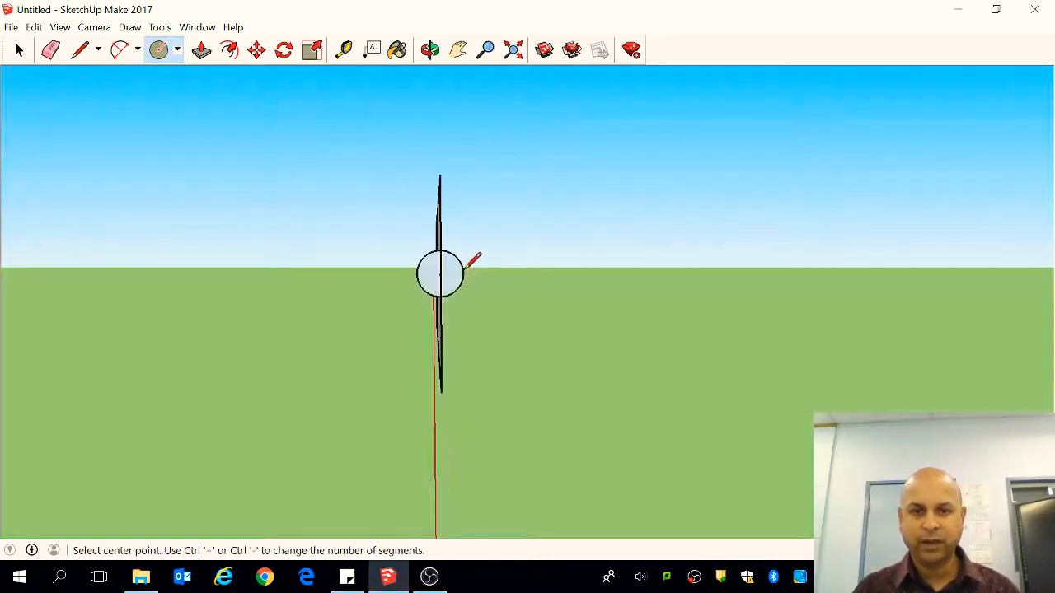
# - Erase the rectangle's edges so only the arc and the small circle remain
pyautogui.click(431, 49)
pyautogui.moveTo(435, 158)
pyautogui.mouseDown()
pyautogui.moveTo(138, 200)
pyautogui.moveTo(254, 240)
pyautogui.mouseUp()
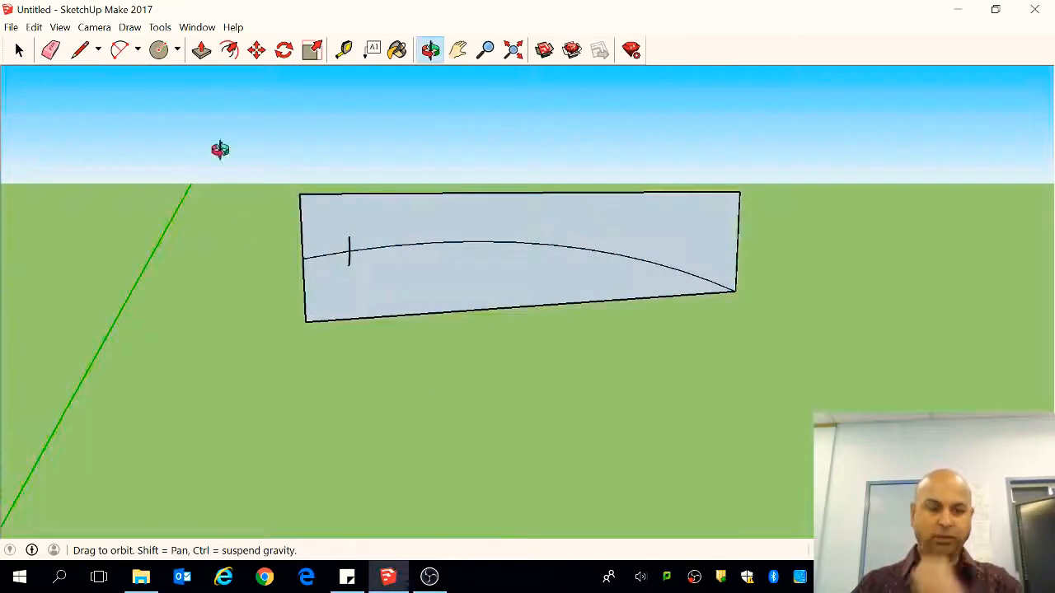
pyautogui.click(50, 49)
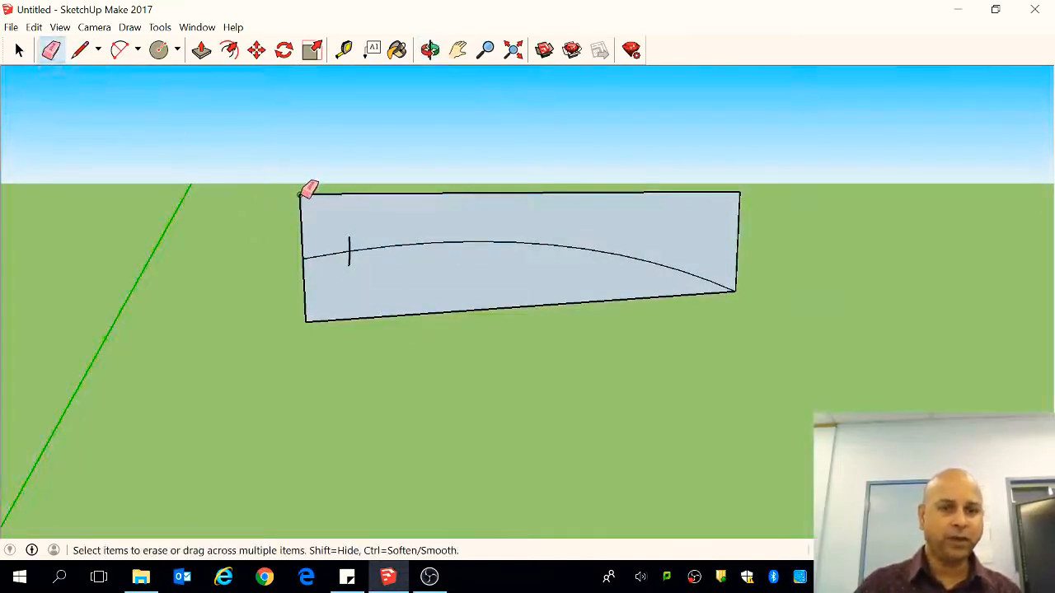
pyautogui.moveTo(301, 194); pyautogui.dragTo(300, 202)
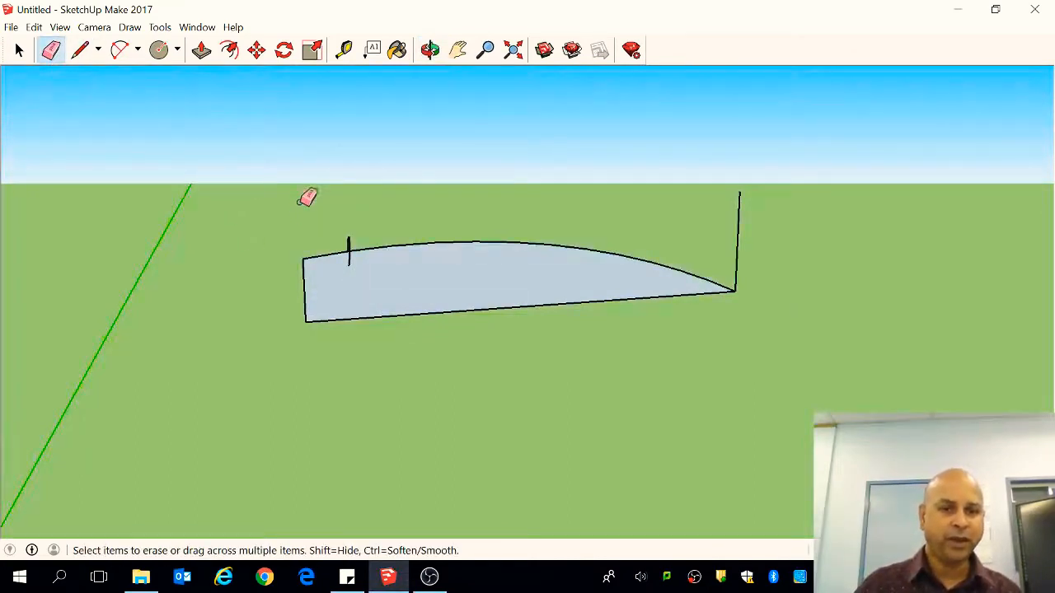
pyautogui.click(307, 258)
pyautogui.hotkey('ctrl', 'z')
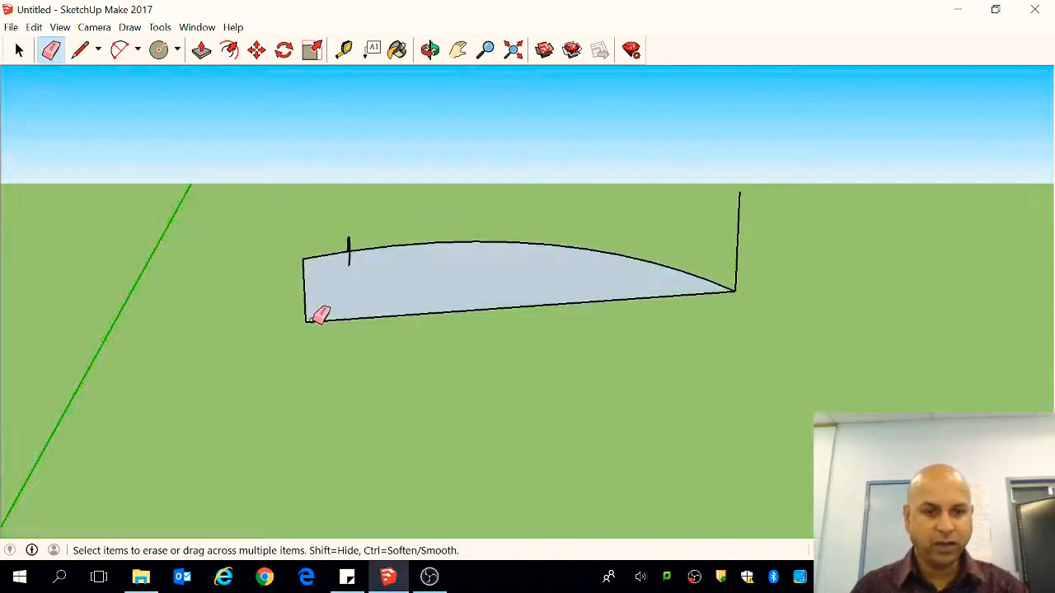
pyautogui.click(308, 318)
pyautogui.moveTo(313, 315); pyautogui.dragTo(363, 311)
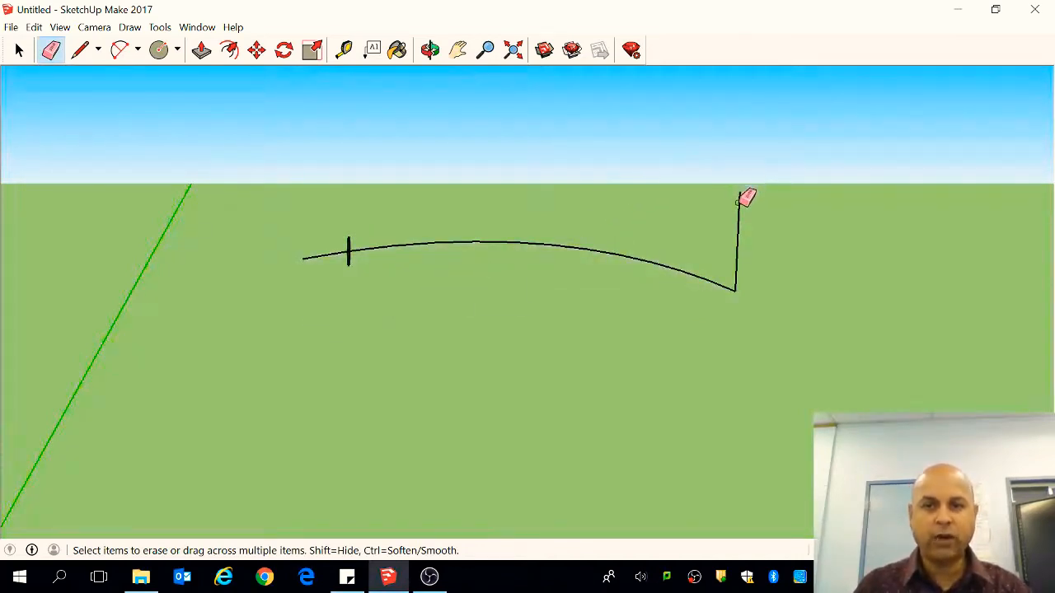
# - Offset the small circle's edge slightly inward and delete the inner face to leave a thin ring
pyautogui.click(430, 50)
pyautogui.moveTo(429, 132); pyautogui.dragTo(195, 128)
pyautogui.click(19, 50)
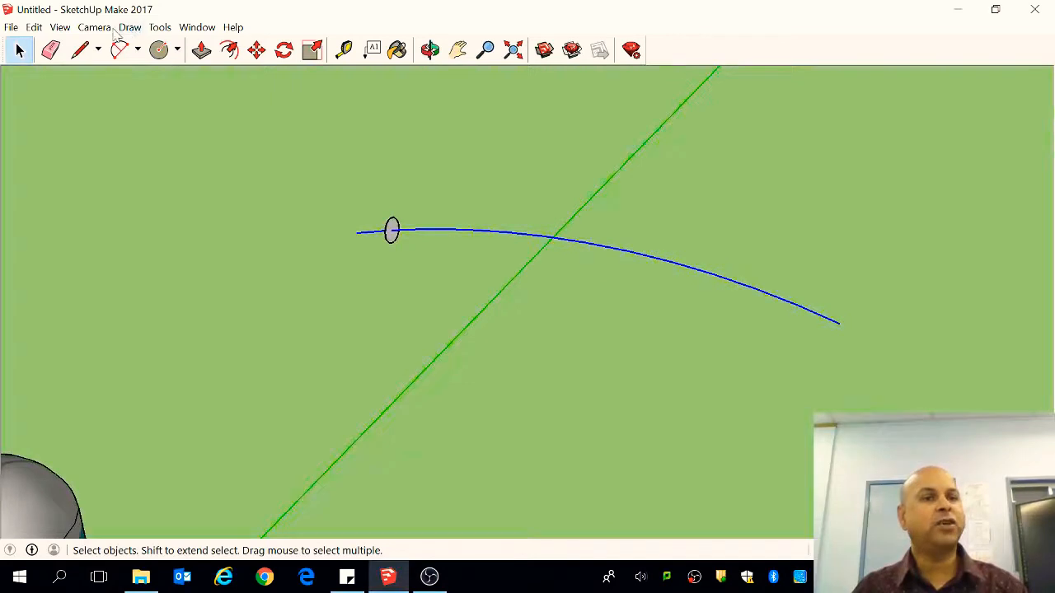
pyautogui.scroll(4, 442, 184)
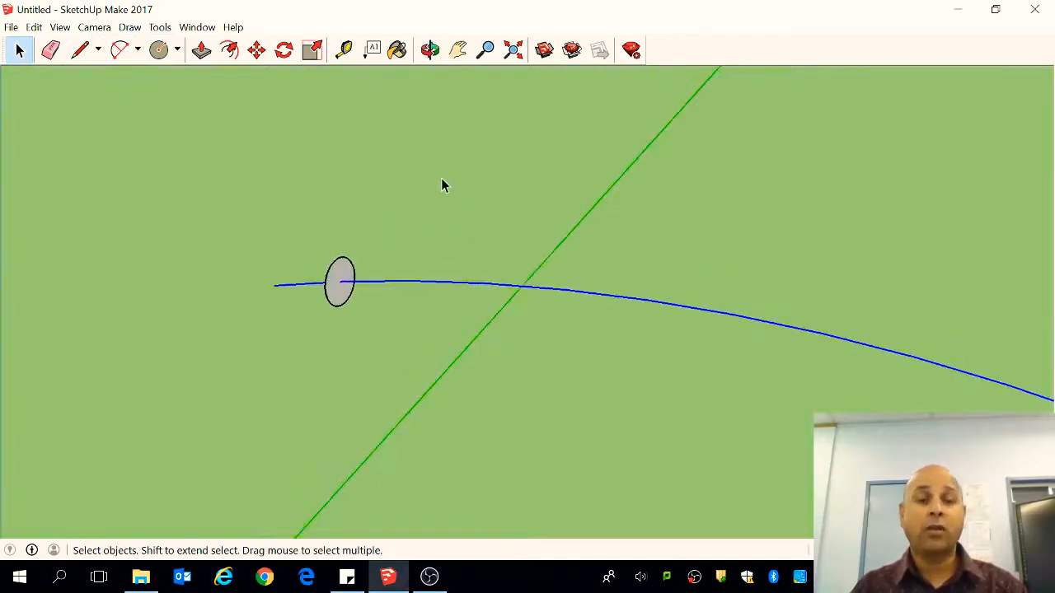
pyautogui.click(230, 50)
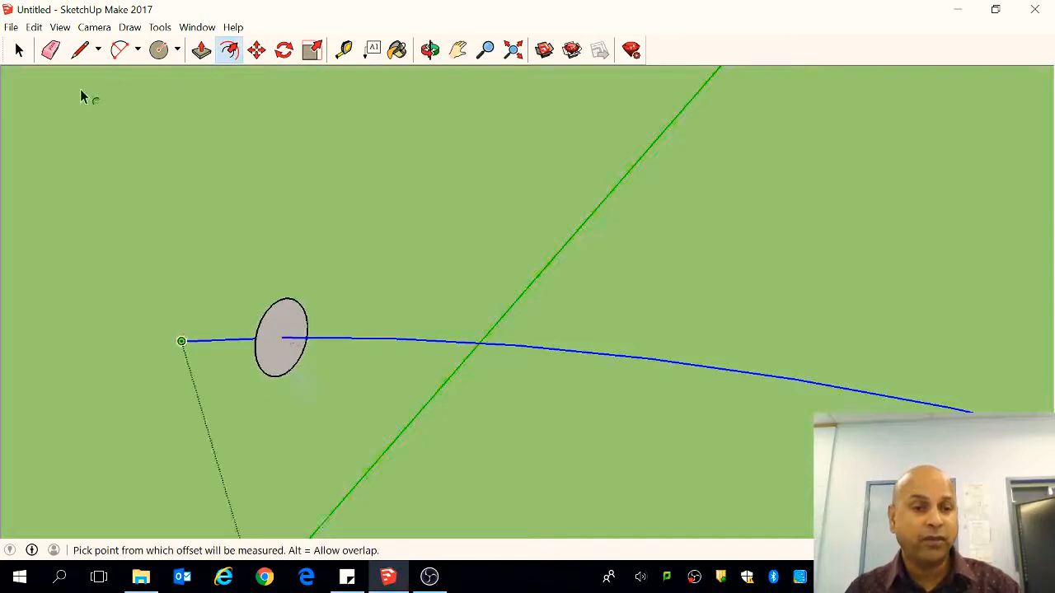
pyautogui.click(19, 50)
pyautogui.click(288, 319)
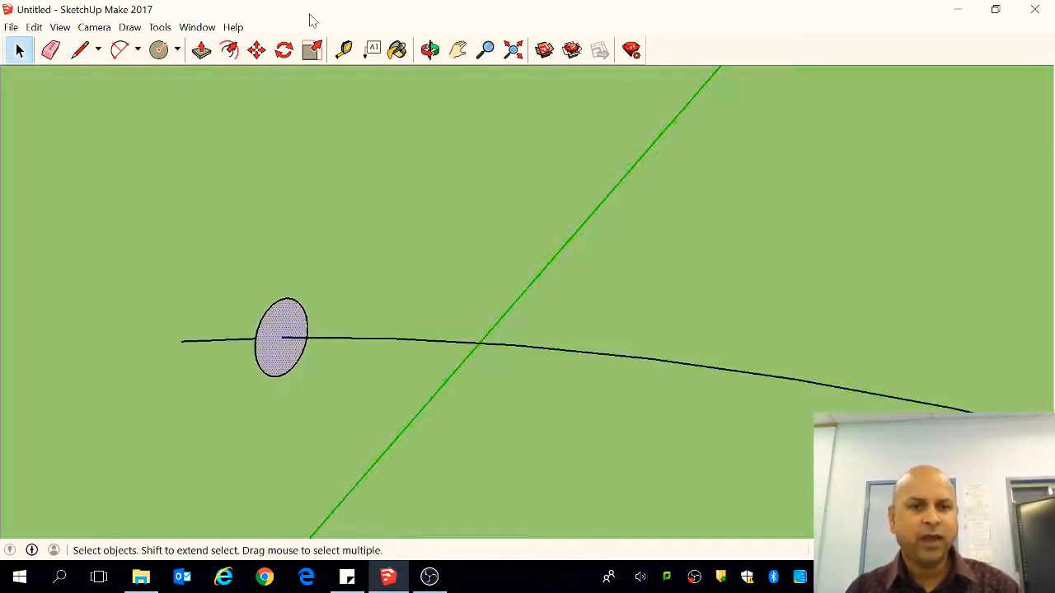
pyautogui.click(230, 51)
pyautogui.click(302, 307)
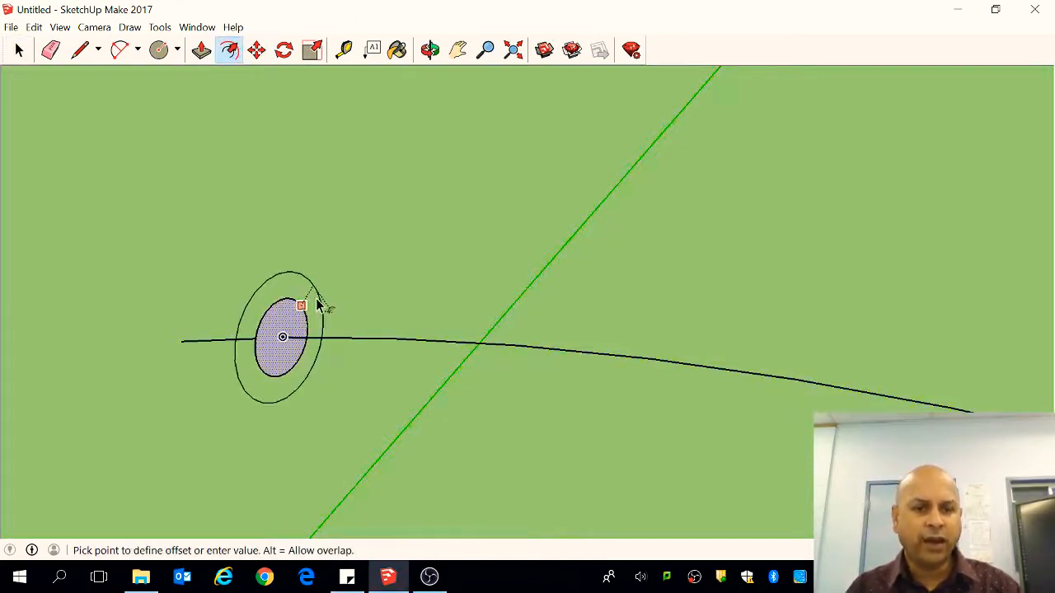
pyautogui.click(298, 321)
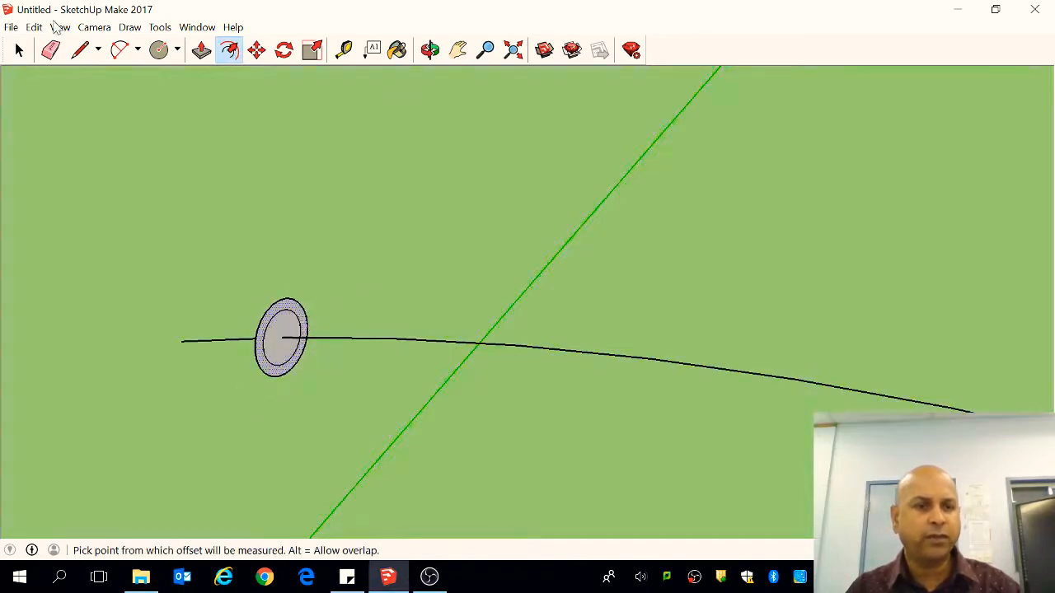
pyautogui.click(19, 50)
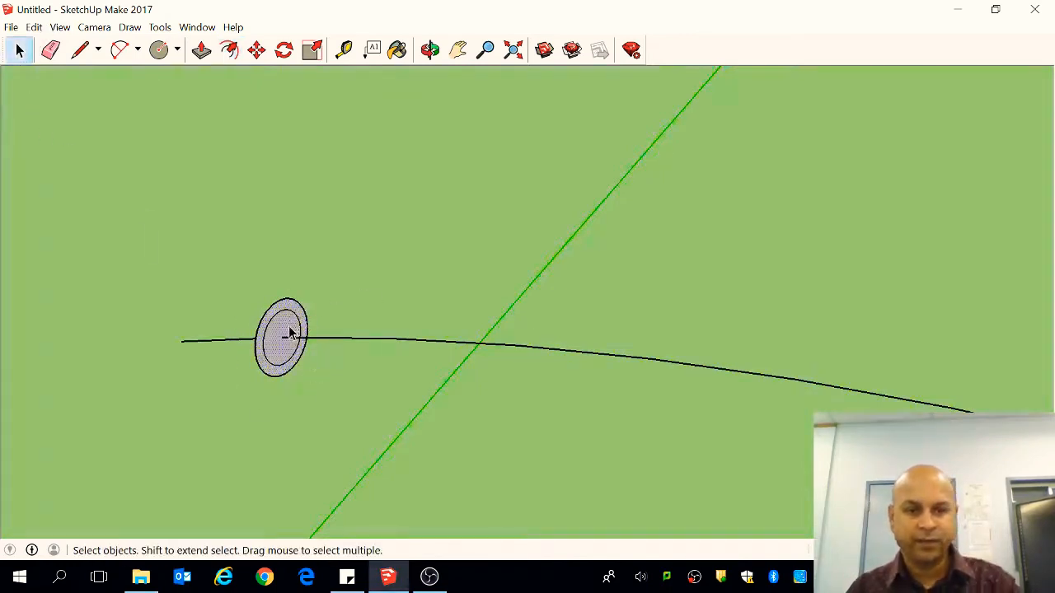
pyautogui.press('Delete')
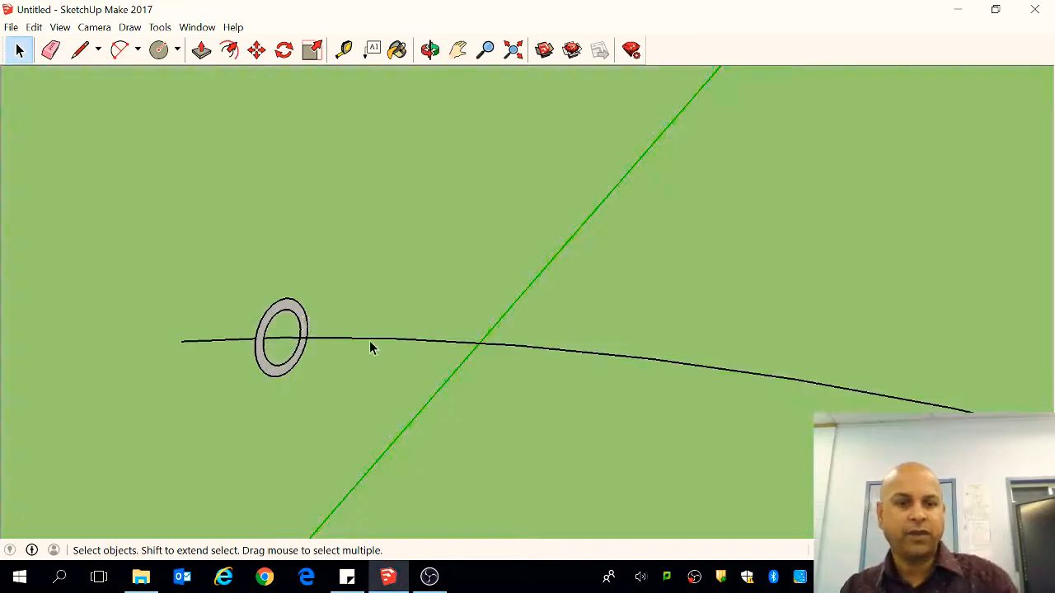
# - Extrude the ring along the arc with Follow Me to form the curved nozzle tube
pyautogui.click(160, 27)
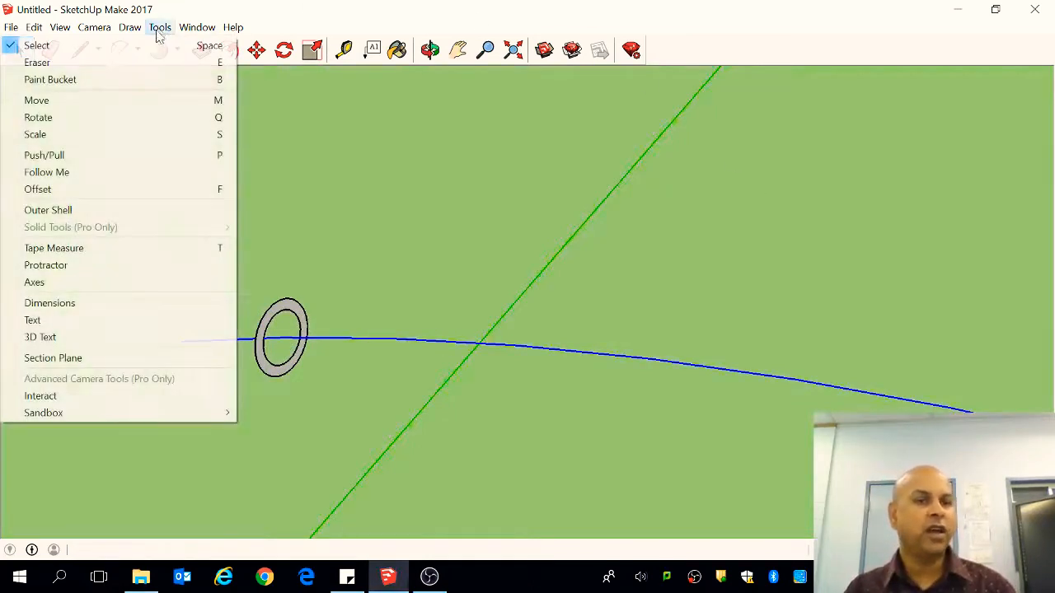
pyautogui.click(107, 173)
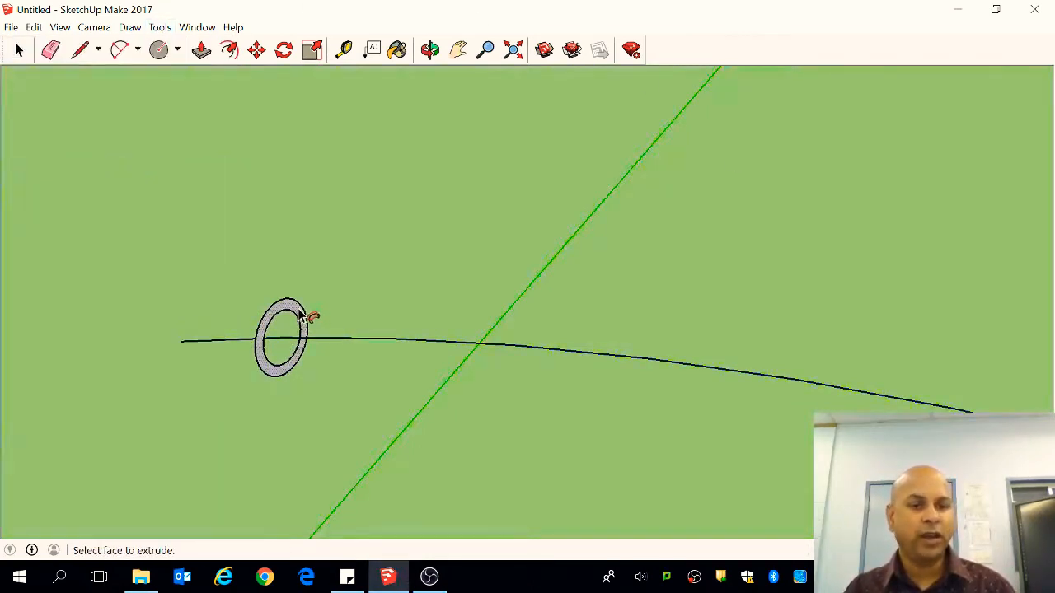
pyautogui.click(300, 315)
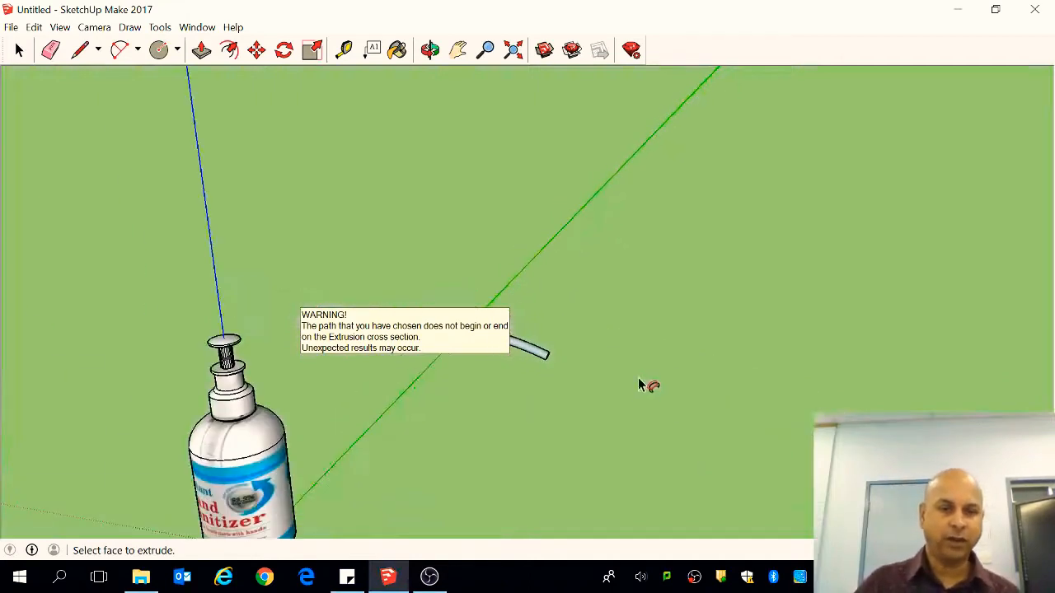
# - Select the whole nozzle tube and move it along the red axis in the top view until it lies over the pump head
pyautogui.click(19, 50)
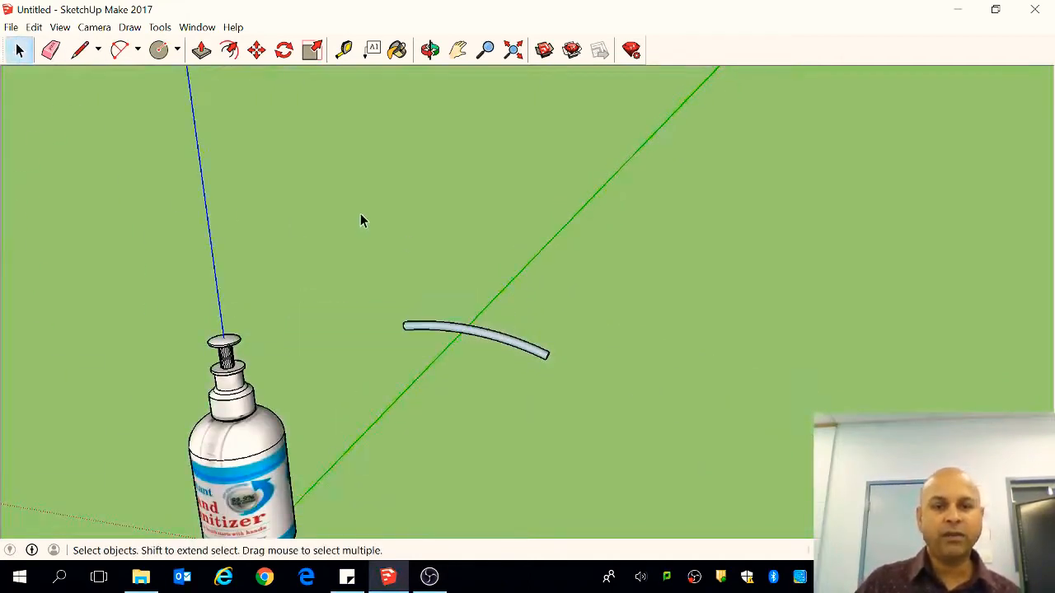
pyautogui.moveTo(369, 228); pyautogui.dragTo(640, 414)
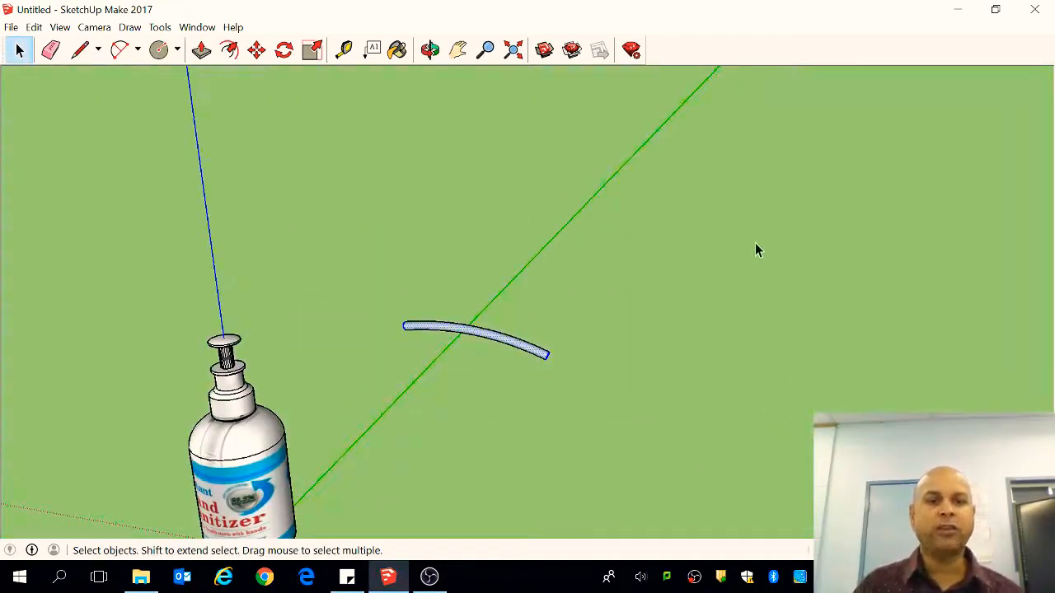
pyautogui.click(105, 30)
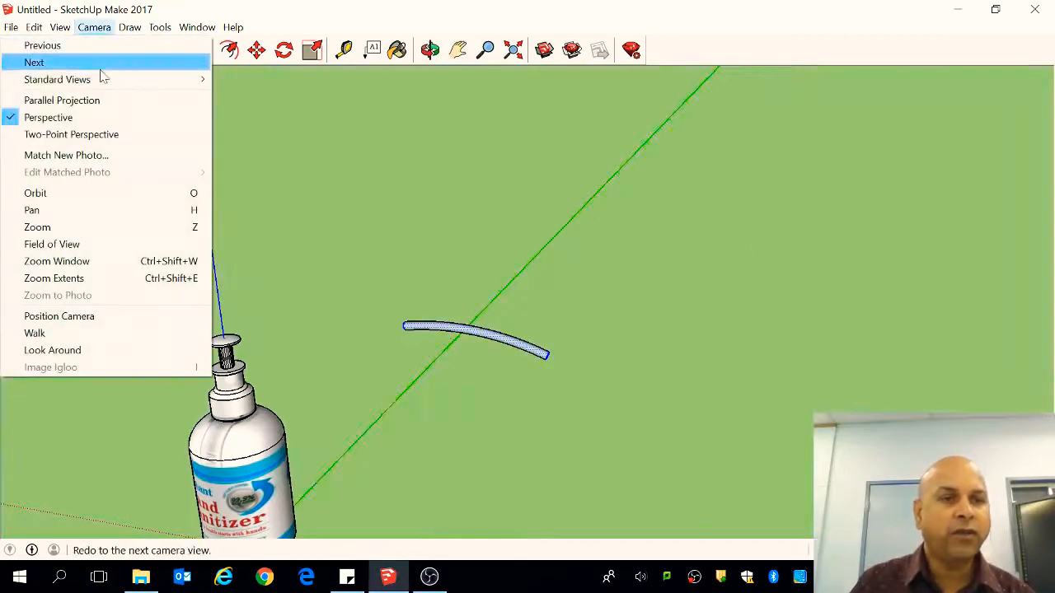
pyautogui.moveTo(101, 77)
pyautogui.click(242, 80)
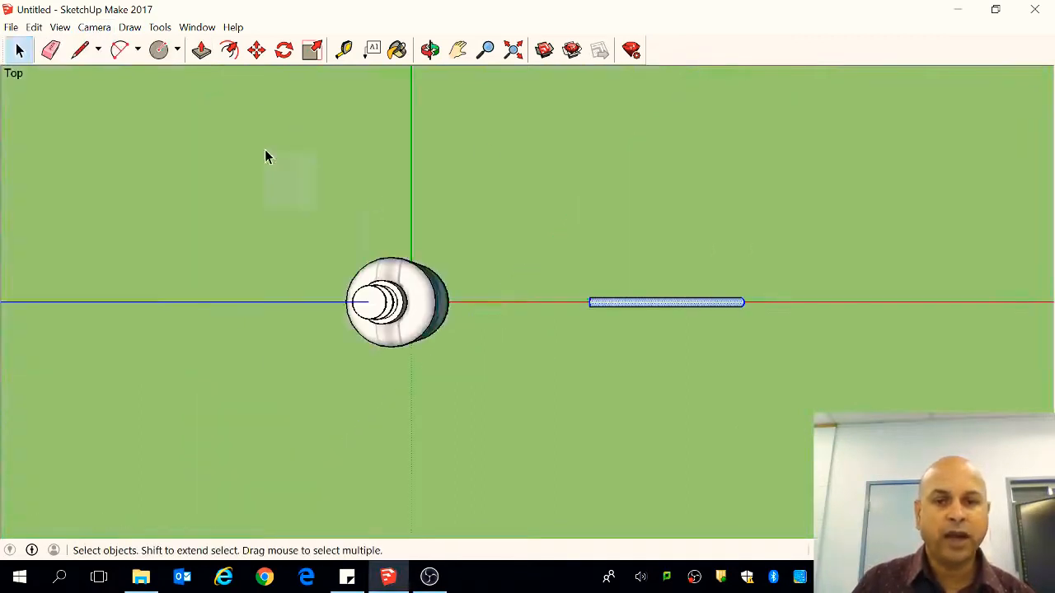
pyautogui.click(256, 50)
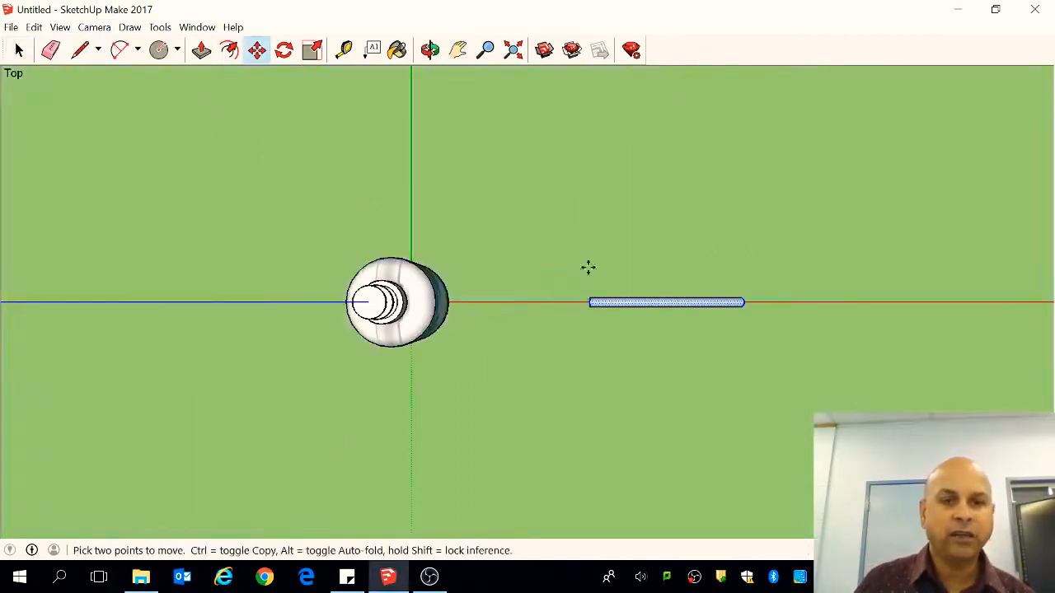
pyautogui.click(641, 305)
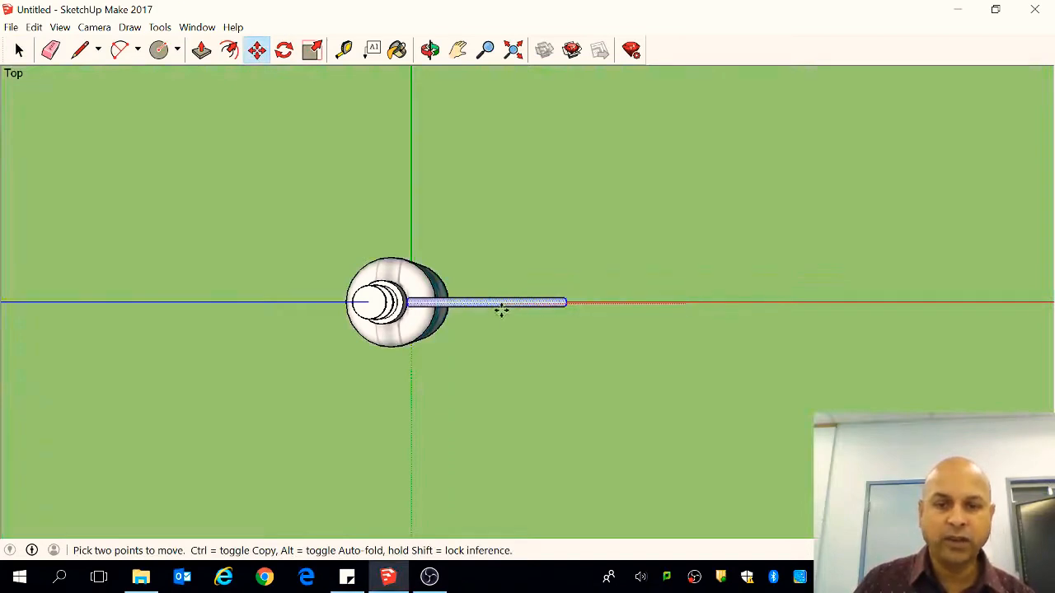
pyautogui.click(435, 305)
# - Scale the selected nozzle tube down so it is shorter in proportion to the pump head
pyautogui.click(93, 27)
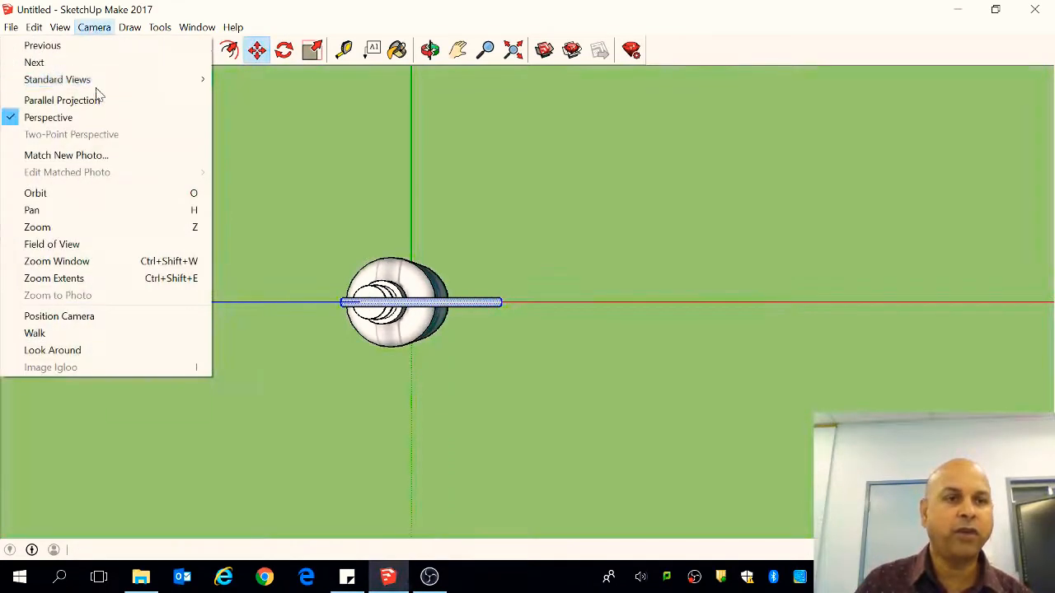
pyautogui.moveTo(94, 78)
pyautogui.click(257, 112)
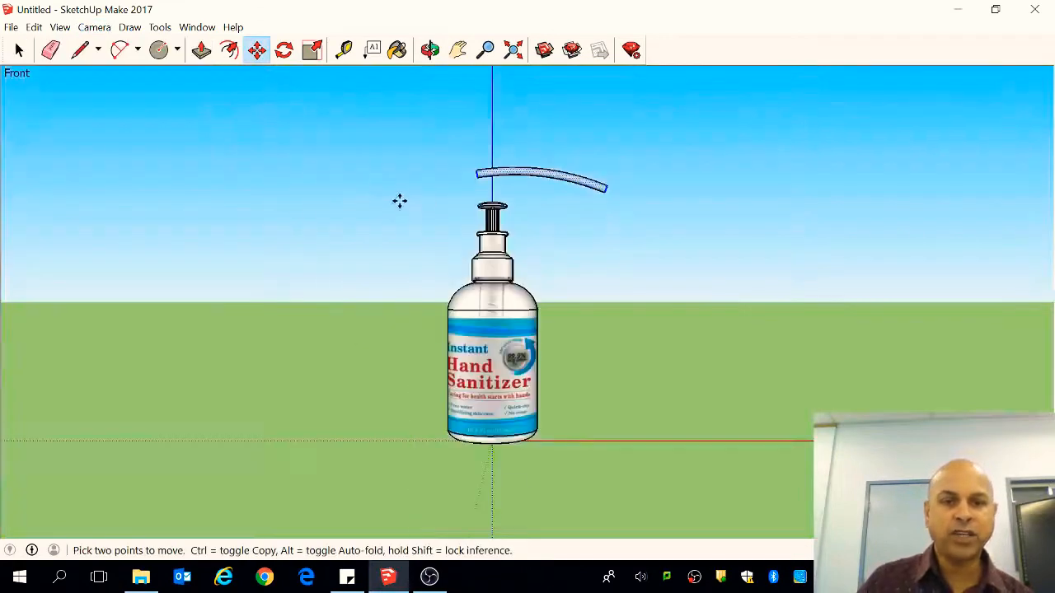
pyautogui.press('s')
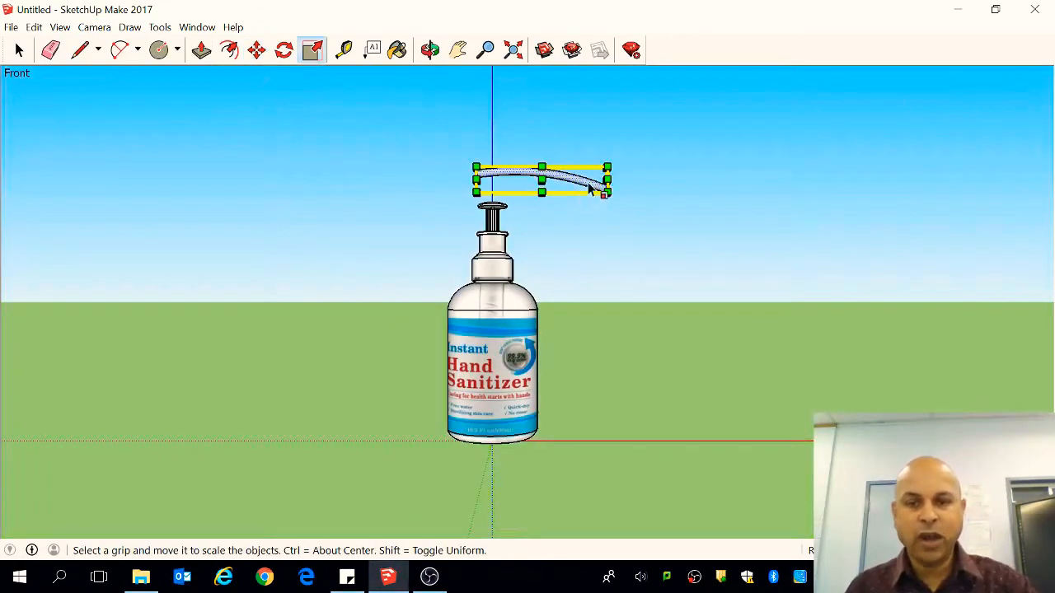
pyautogui.press('o')
pyautogui.moveTo(516, 113); pyautogui.dragTo(356, 220)
pyautogui.press('s')
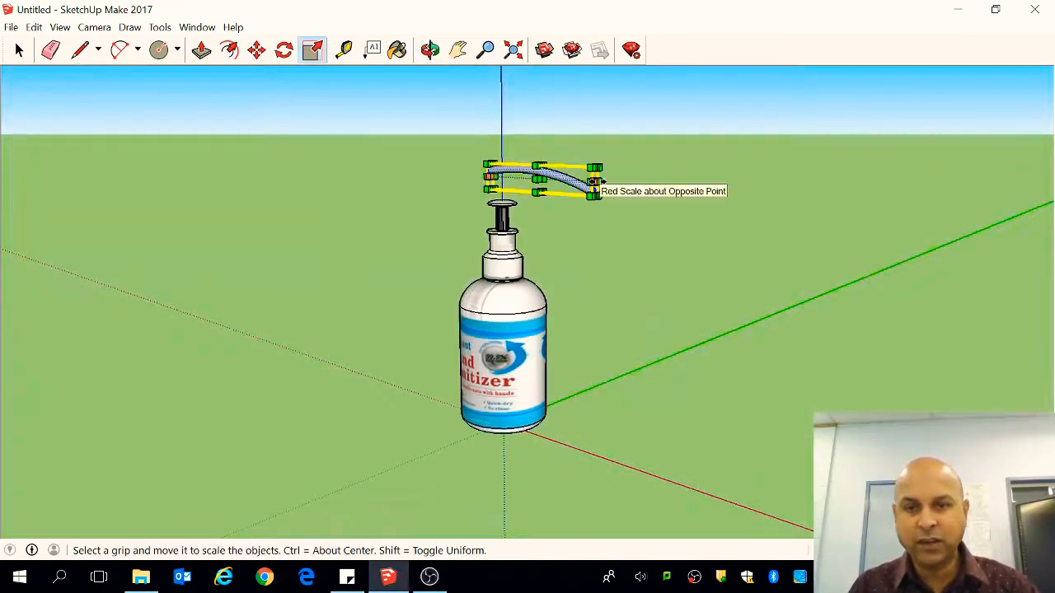
pyautogui.moveTo(587, 182); pyautogui.dragTo(525, 174)
# - Lower the scaled nozzle tube in the front view to the height of the pump head
pyautogui.click(93, 27)
pyautogui.moveTo(123, 77)
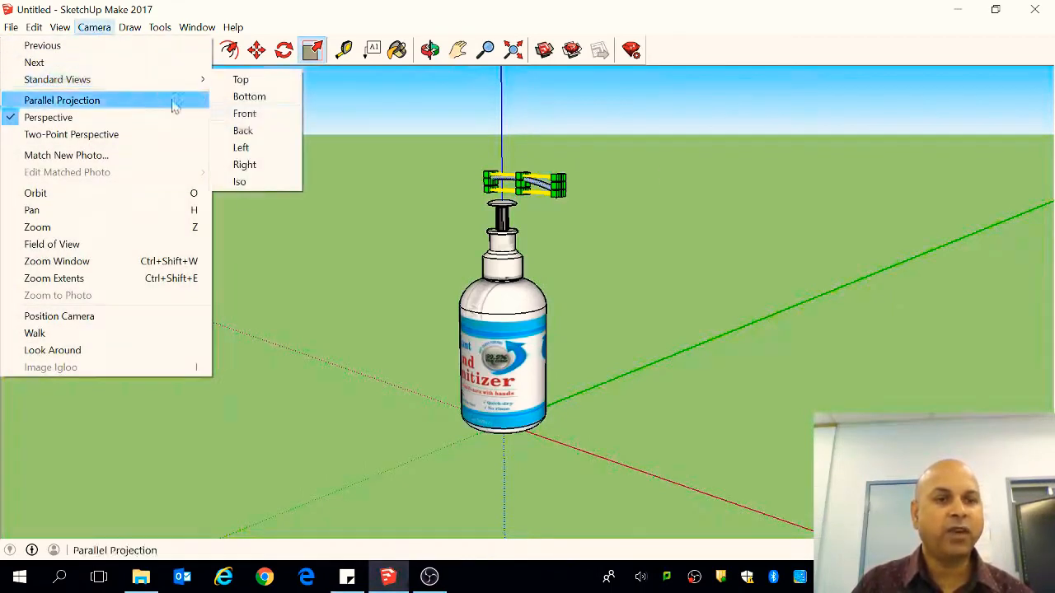
pyautogui.click(258, 113)
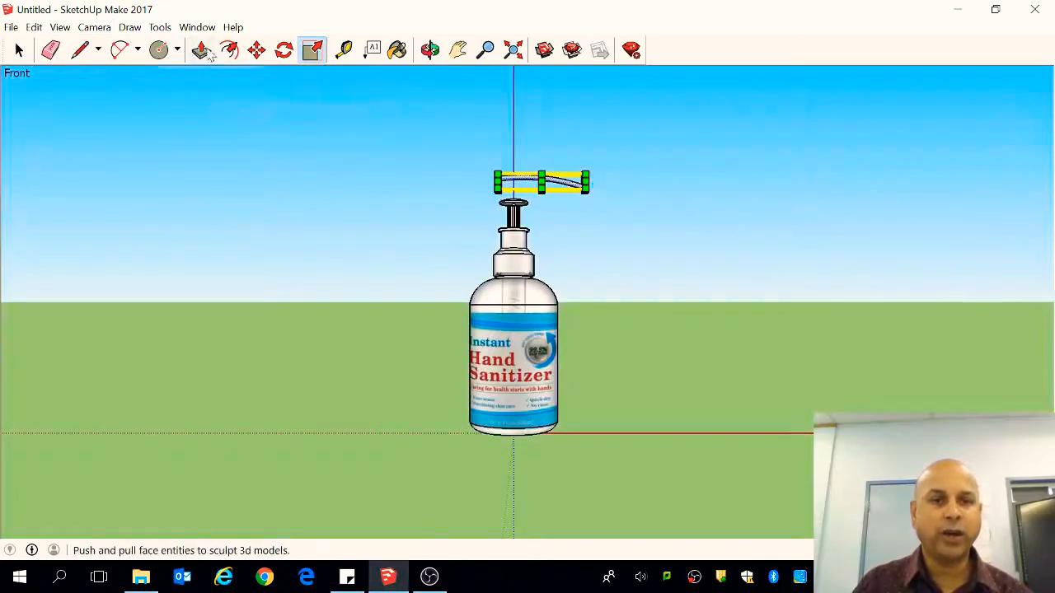
pyautogui.click(257, 51)
pyautogui.click(530, 177)
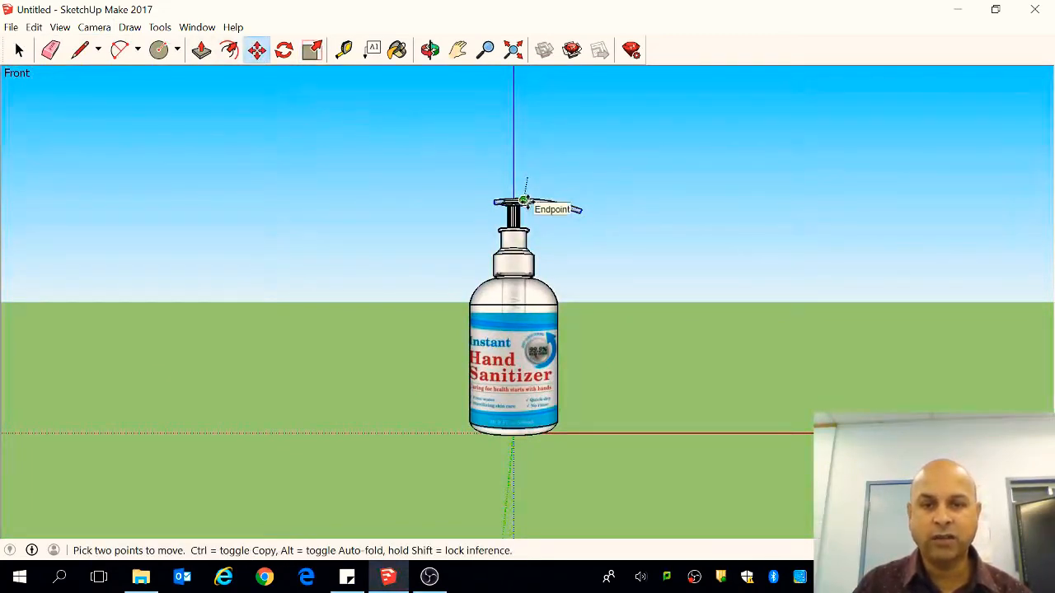
pyautogui.click(523, 200)
# - Move the nozzle tube sideways along the green axis so it lines up with the centre of the pump head
pyautogui.click(430, 50)
pyautogui.moveTo(445, 247); pyautogui.dragTo(171, 345)
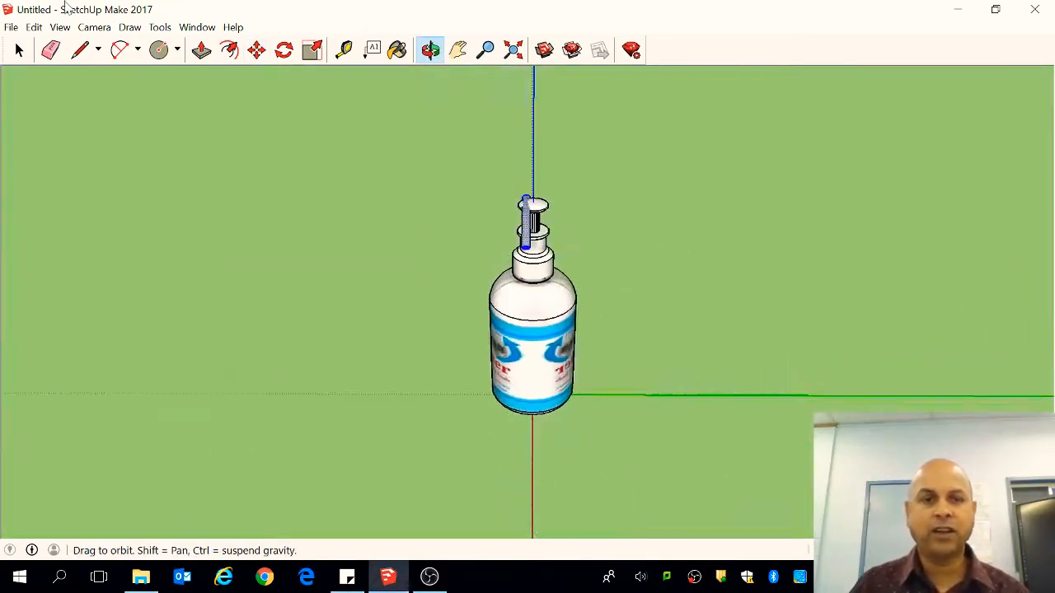
pyautogui.click(256, 50)
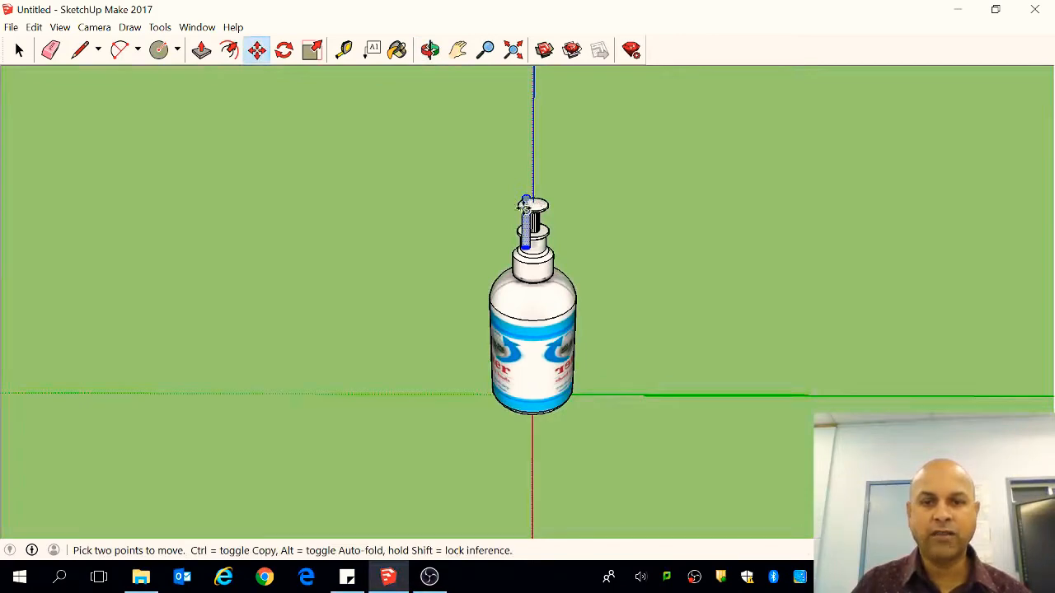
pyautogui.click(522, 206)
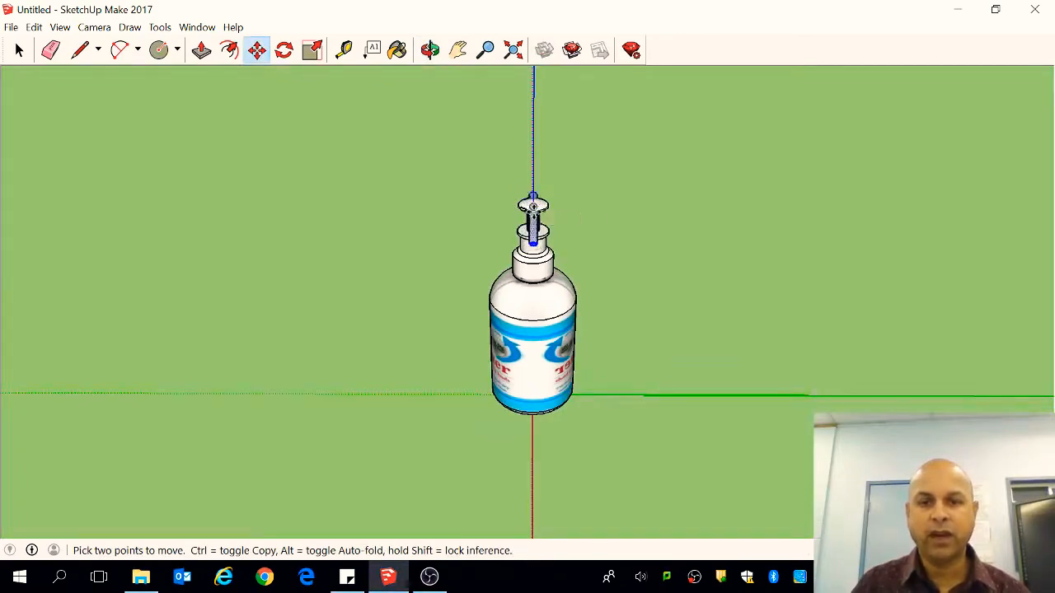
# - Shift the nozzle tube along the red axis so its short end extends further past the pump head
pyautogui.click(430, 50)
pyautogui.moveTo(392, 282); pyautogui.dragTo(782, 129)
pyautogui.moveTo(494, 293); pyautogui.dragTo(536, 252)
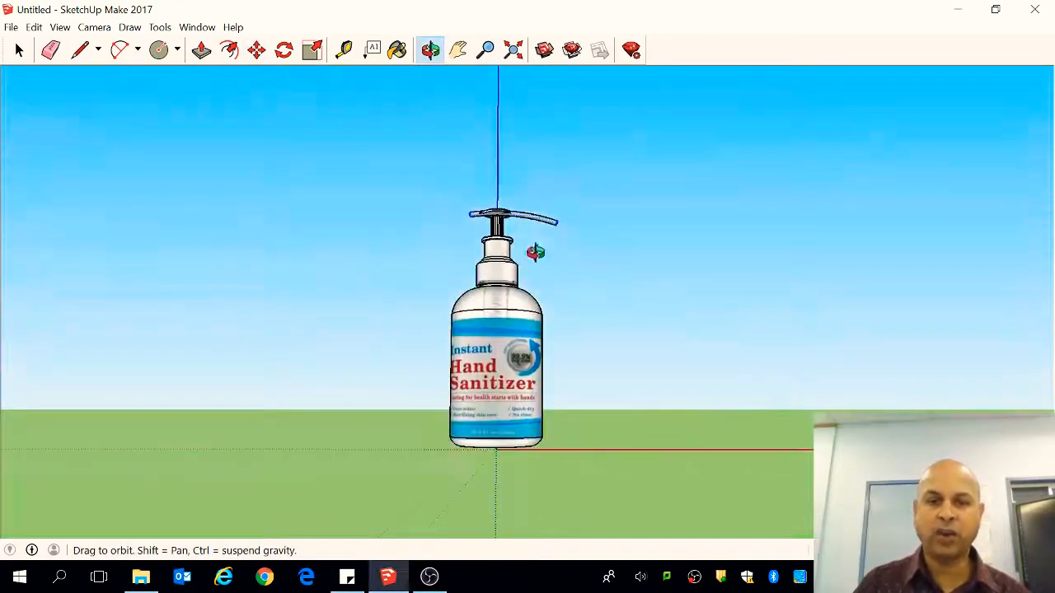
pyautogui.scroll(3, 515, 208)
pyautogui.scroll(4, 456, 210)
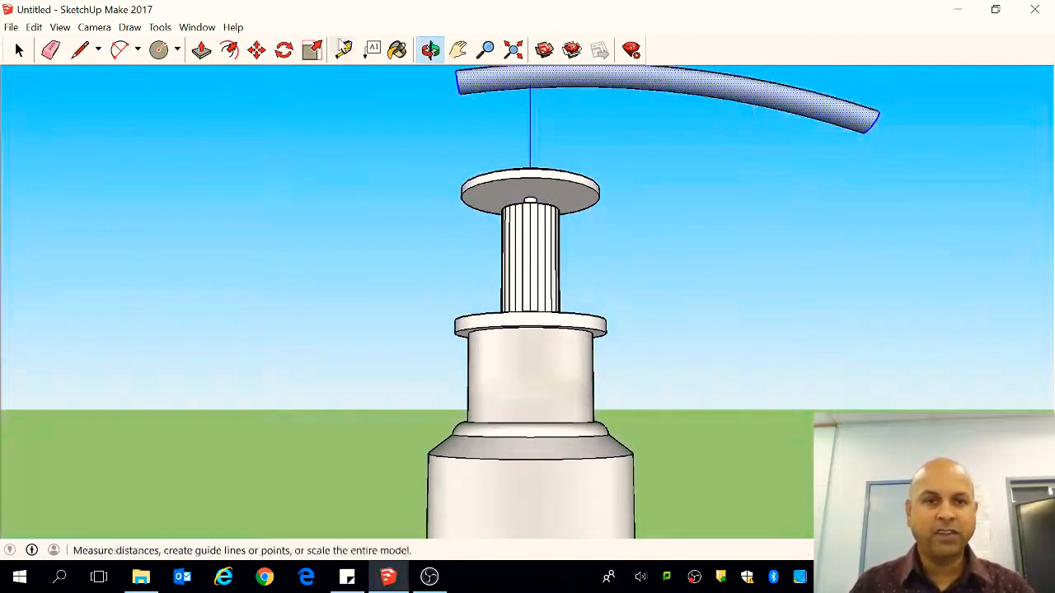
pyautogui.click(256, 50)
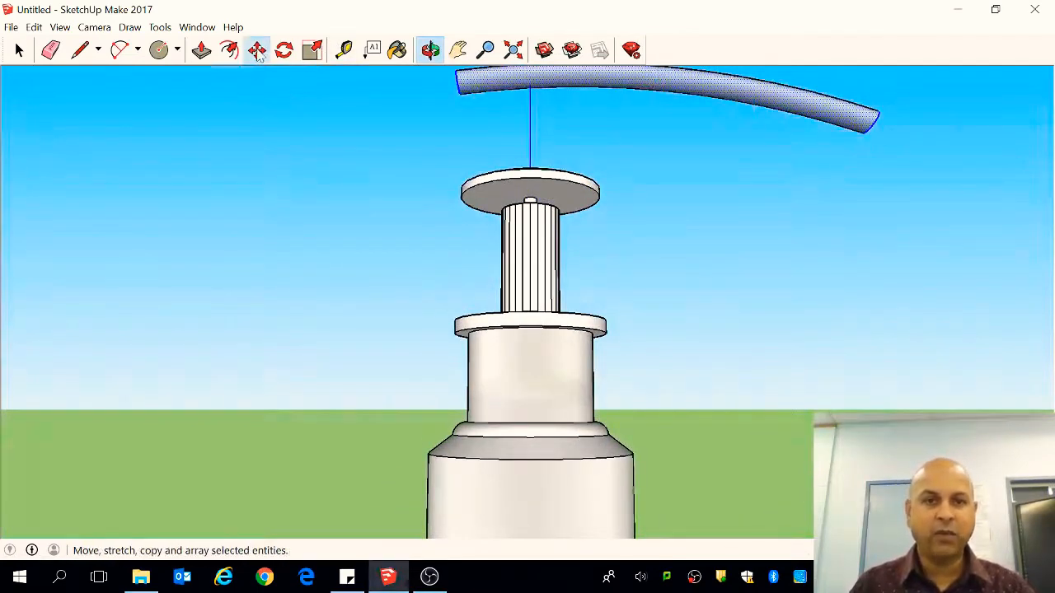
pyautogui.click(666, 98)
# - Lower the nozzle tube along the blue axis in the front view until it sits just above the pump head's dome
pyautogui.click(94, 27)
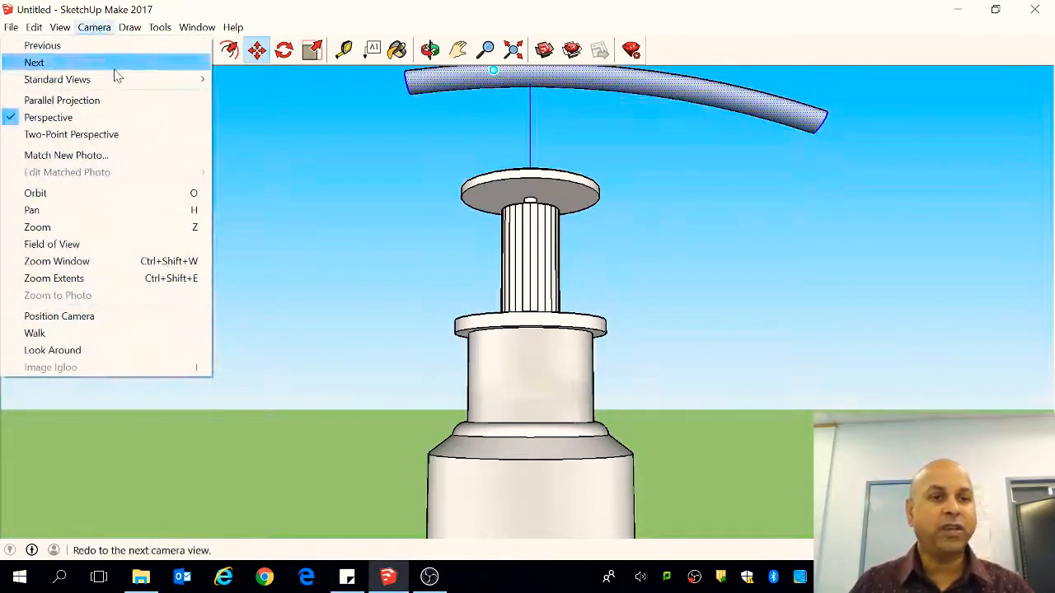
pyautogui.moveTo(180, 82)
pyautogui.click(248, 77)
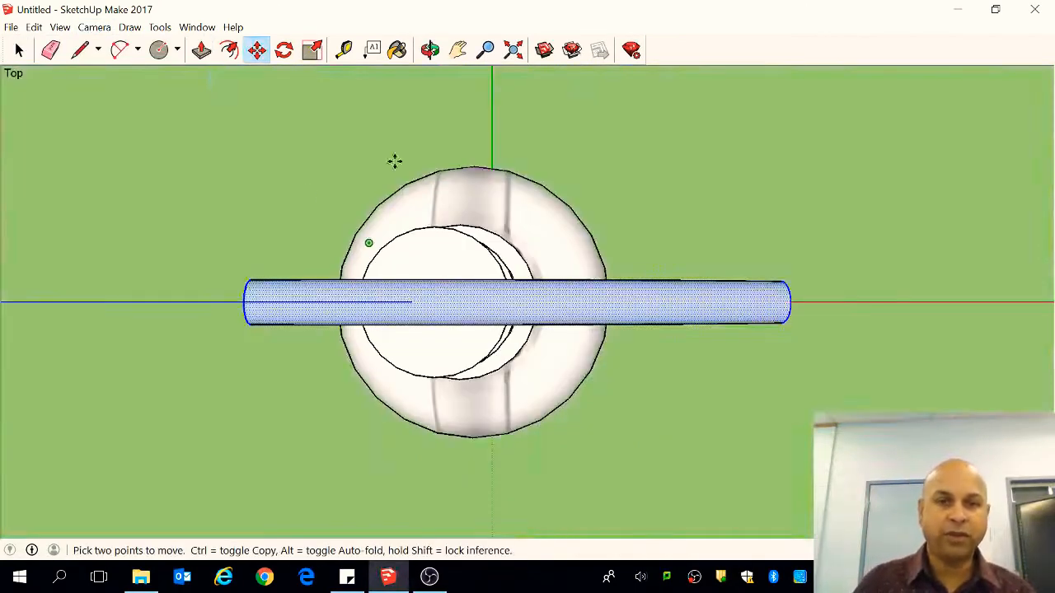
pyautogui.click(94, 27)
pyautogui.moveTo(164, 80)
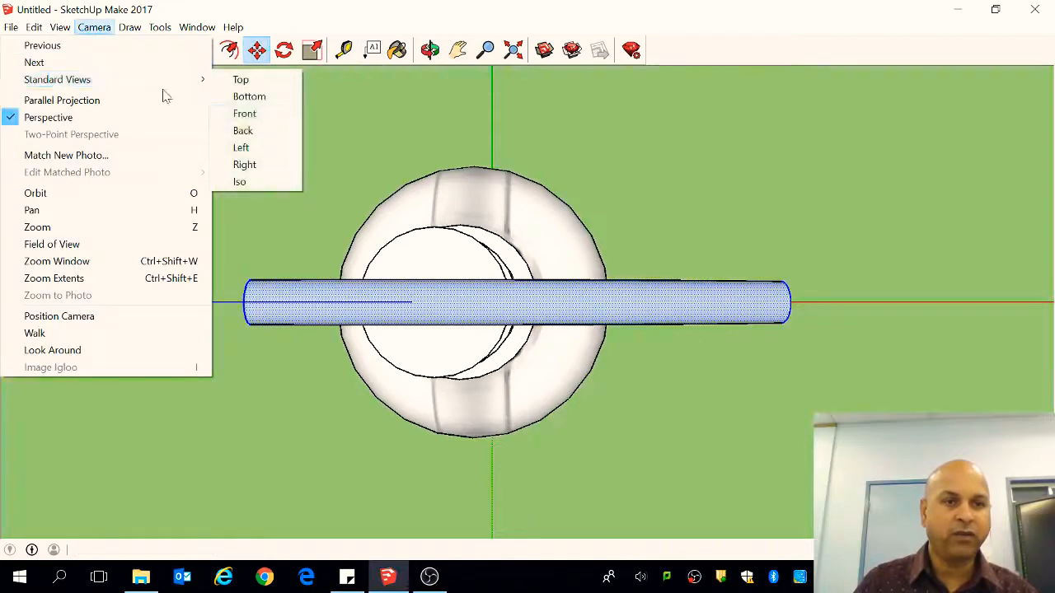
pyautogui.click(244, 112)
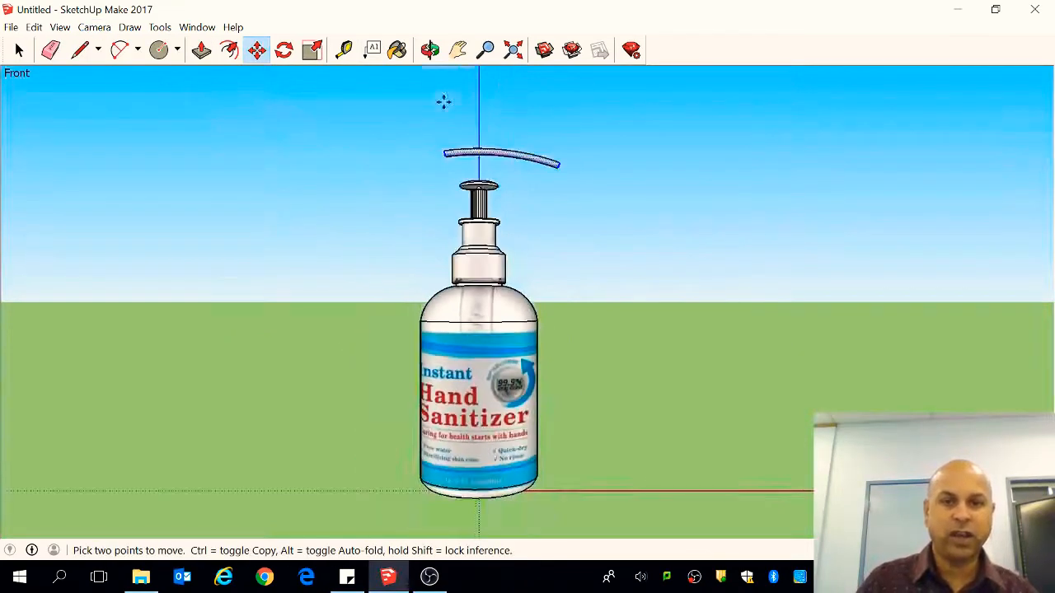
pyautogui.click(479, 151)
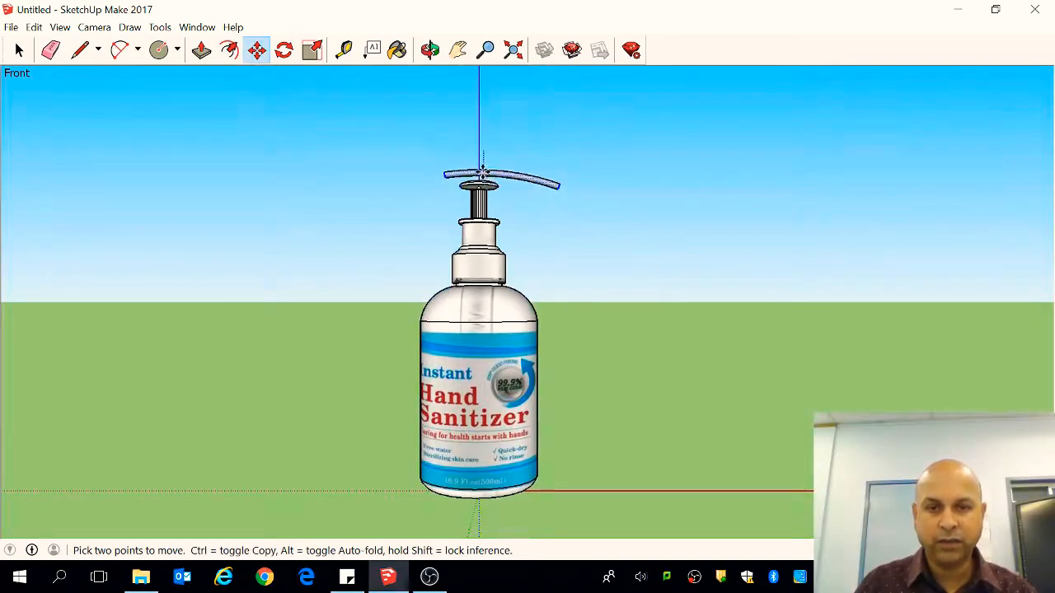
pyautogui.scroll(6, 483, 171)
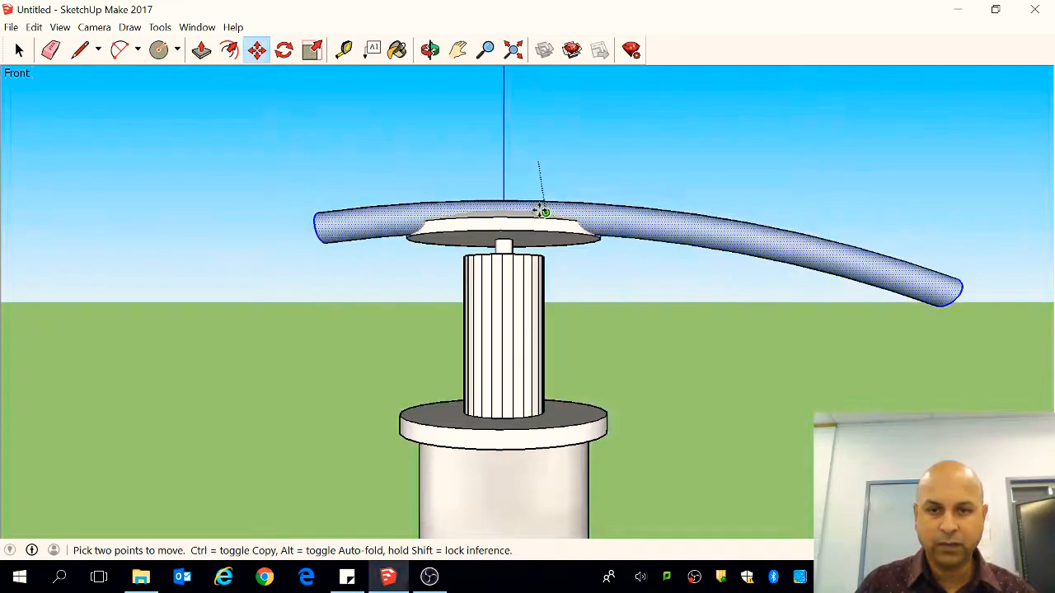
pyautogui.click(534, 186)
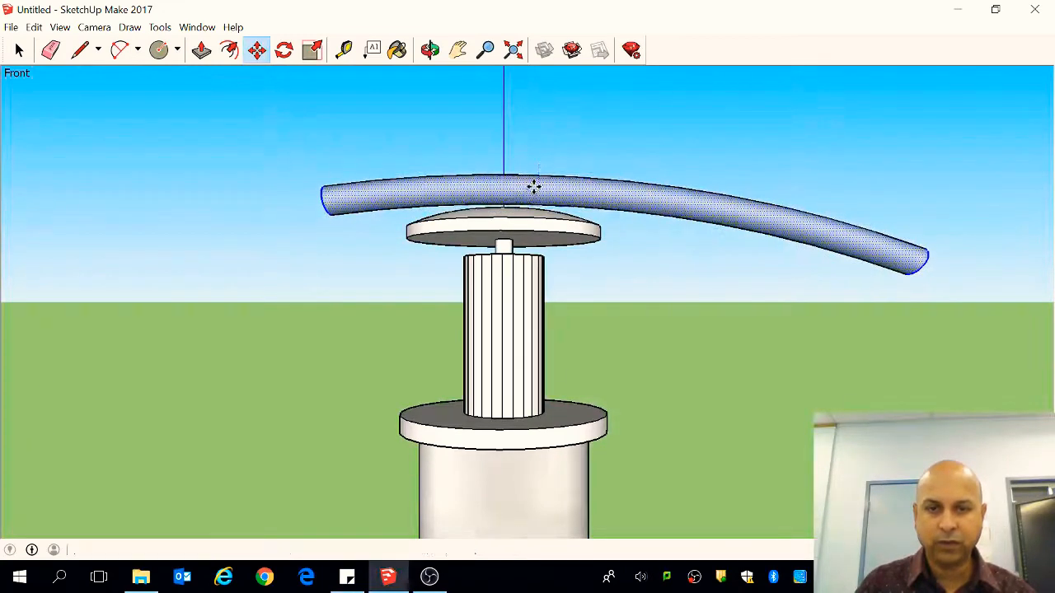
# - Move the nozzle tube straight down in the right view so it passes through the top of the stem, beneath the pump head
pyautogui.click(94, 27)
pyautogui.moveTo(99, 80)
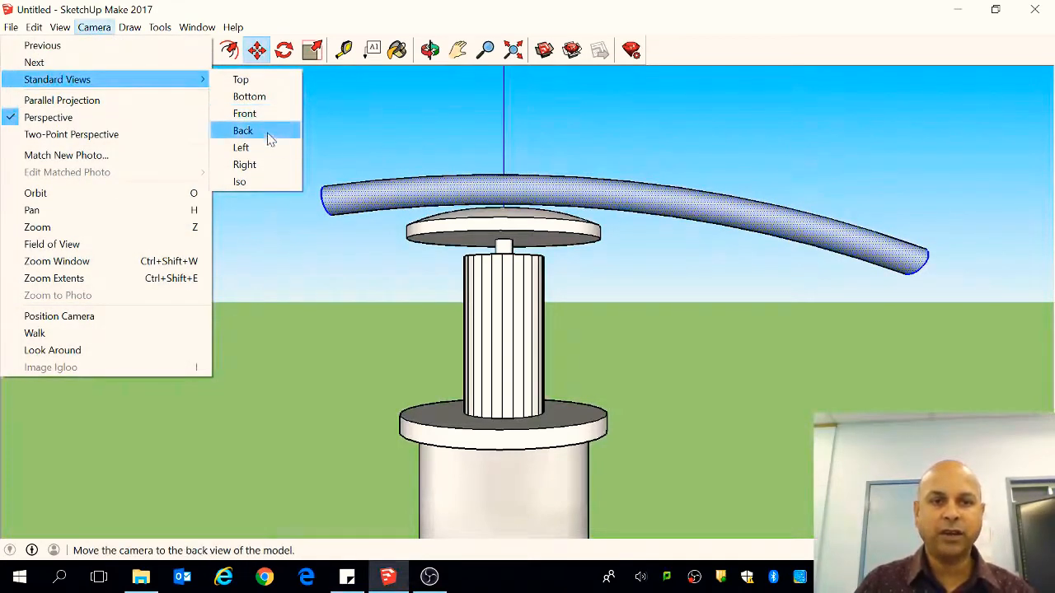
pyautogui.click(266, 165)
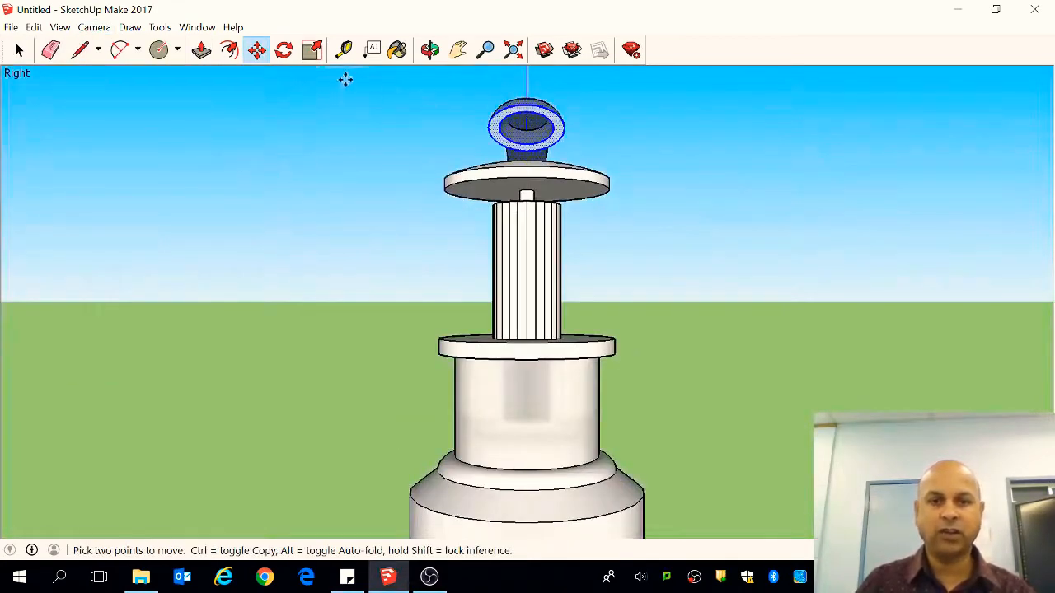
pyautogui.click(521, 105)
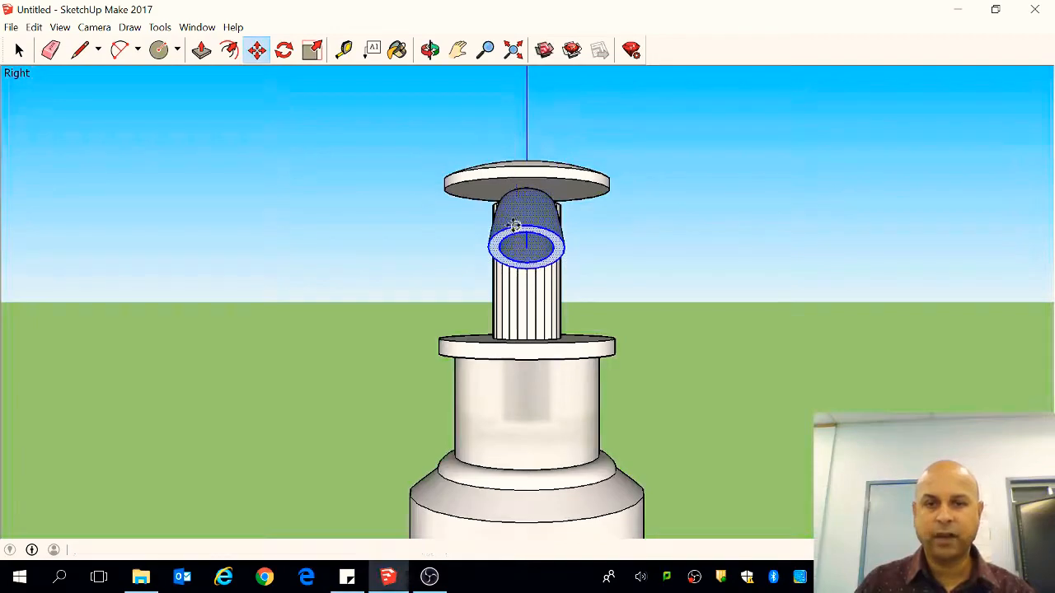
pyautogui.click(514, 224)
# - Examine the nozzle's fit under the pump head and the whole bottle from several angles, and clear the selection
pyautogui.click(430, 50)
pyautogui.moveTo(522, 113); pyautogui.dragTo(70, 136)
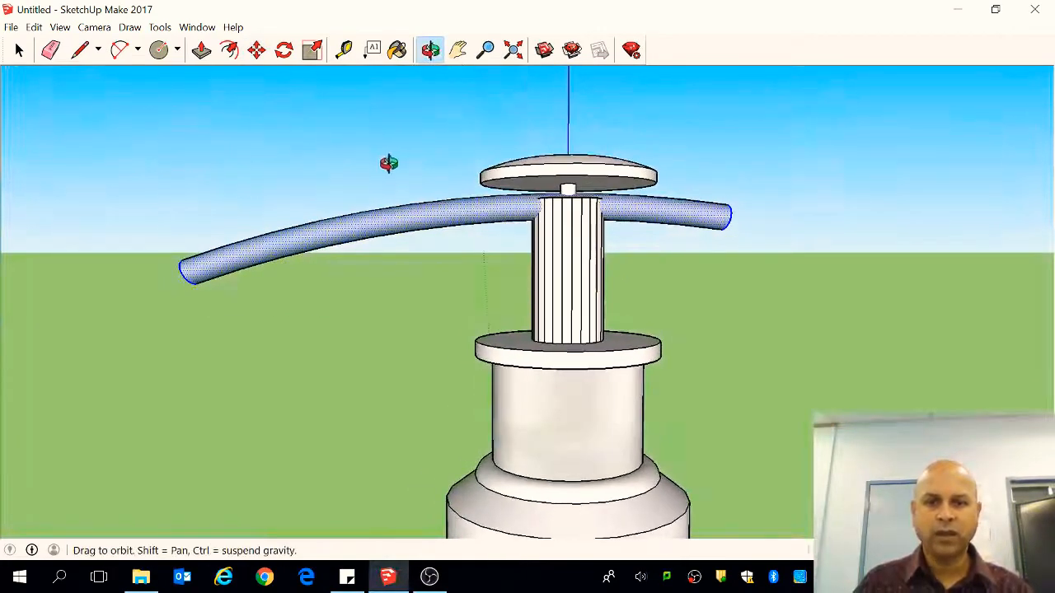
pyautogui.moveTo(388, 163); pyautogui.dragTo(147, 222)
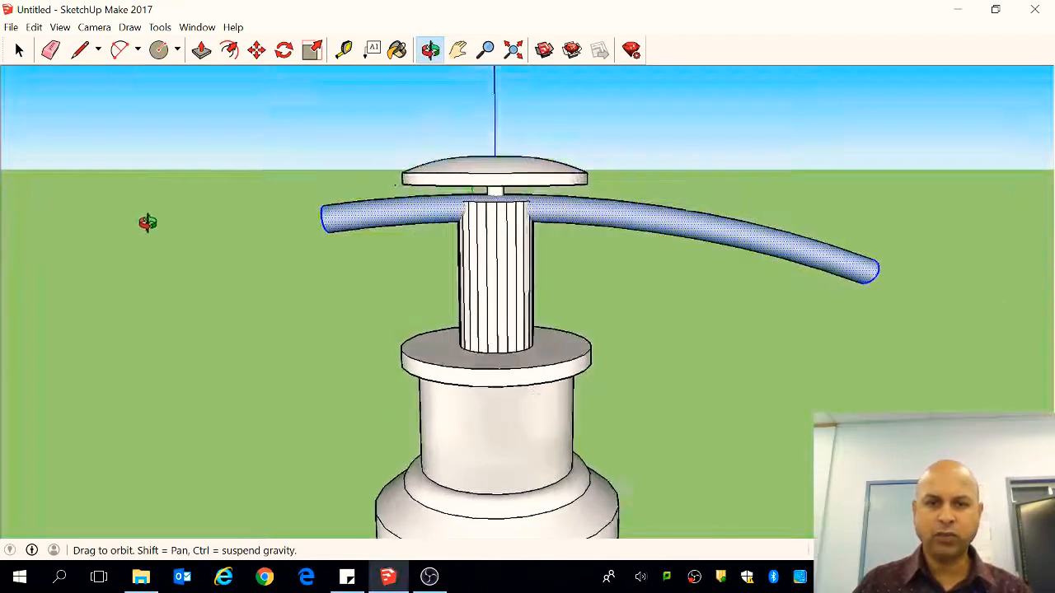
pyautogui.click(256, 51)
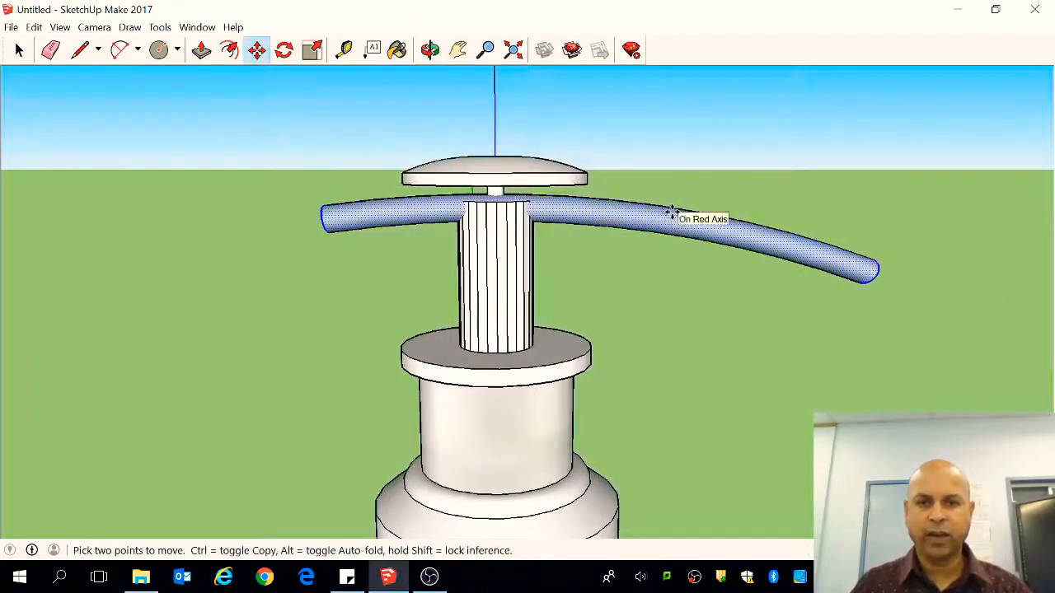
pyautogui.click(20, 51)
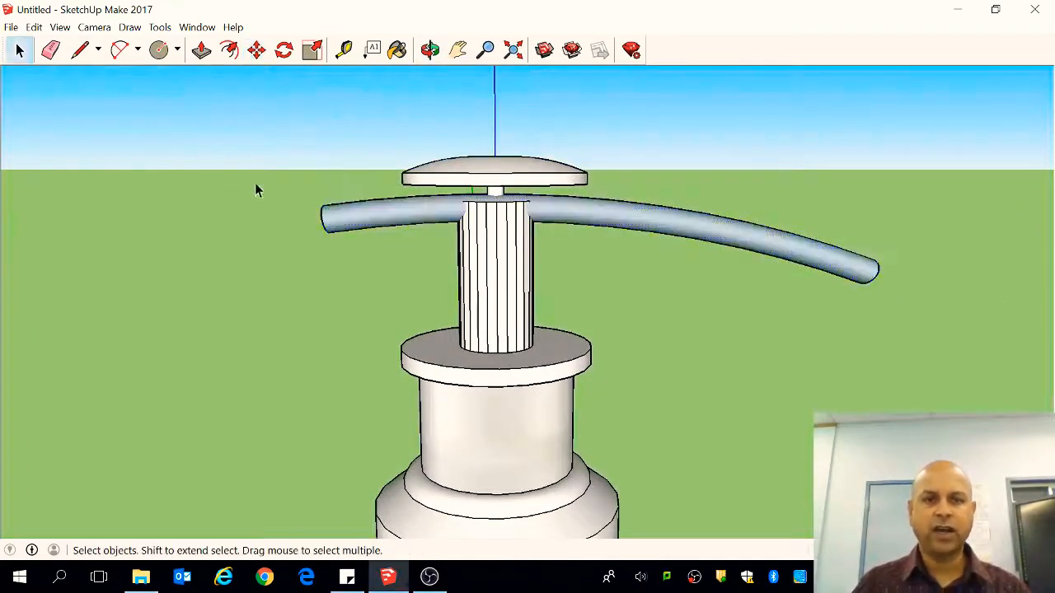
pyautogui.scroll(-5, 594, 167)
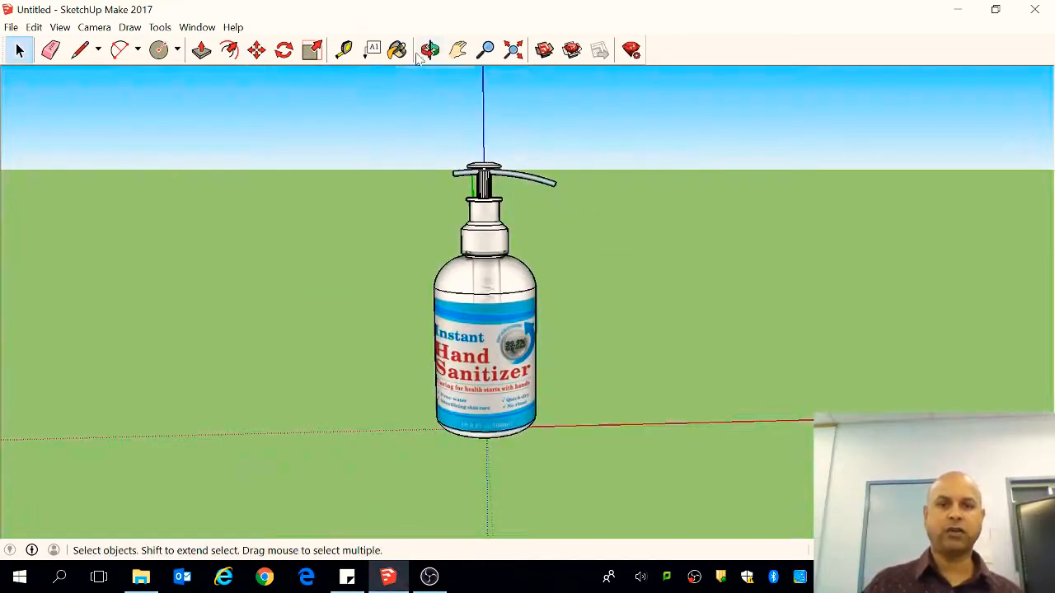
pyautogui.click(431, 50)
pyautogui.moveTo(527, 247); pyautogui.dragTo(523, 397)
pyautogui.scroll(3, 470, 314)
pyautogui.moveTo(471, 313); pyautogui.dragTo(492, 311)
pyautogui.scroll(-3, 486, 313)
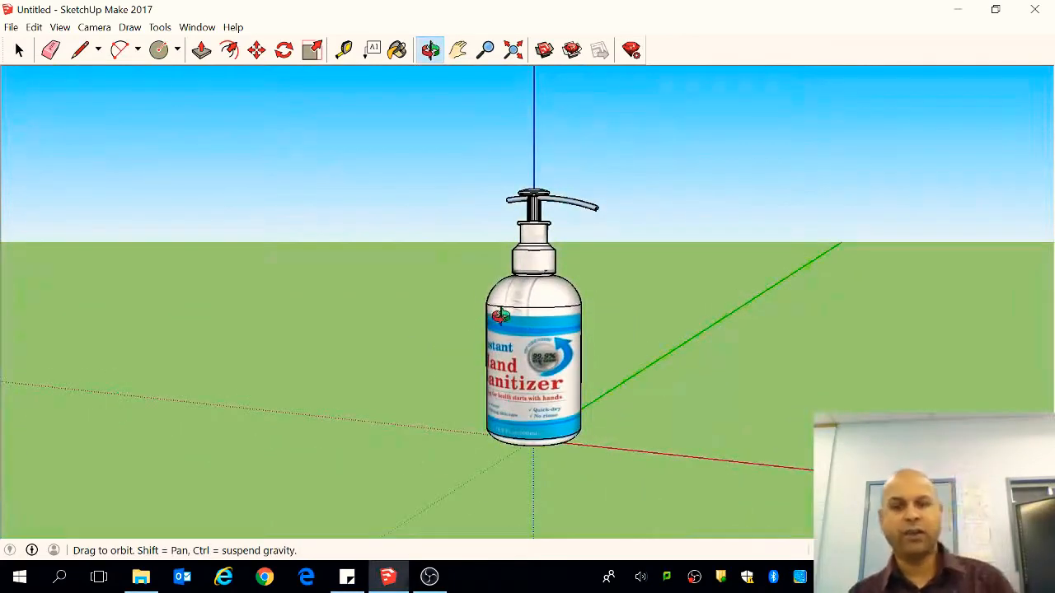
# - Select the whole bottle with its pump and nozzle and soften and smooth all its edges
pyautogui.click(20, 51)
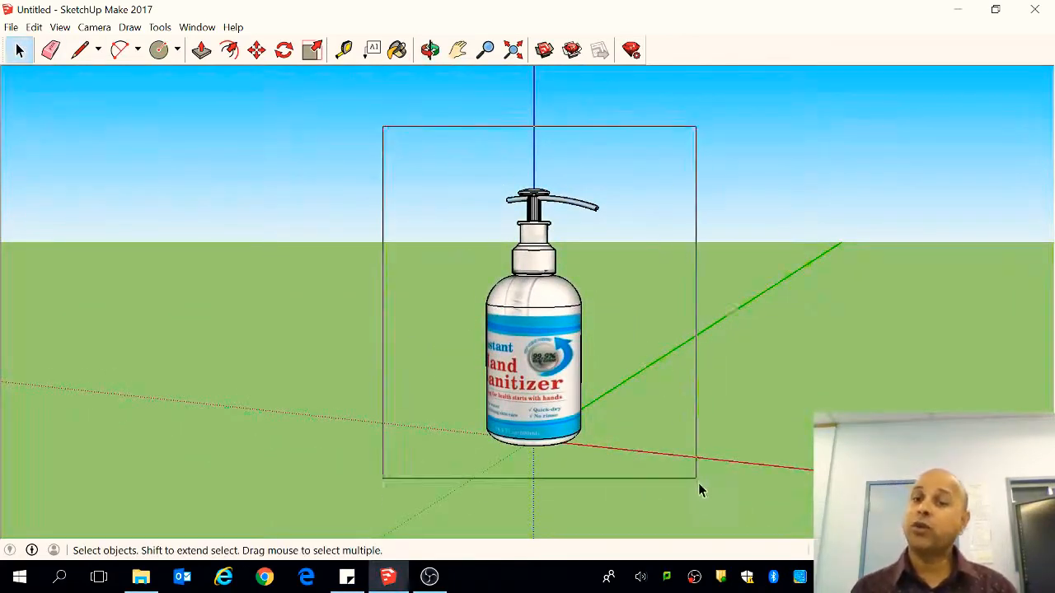
pyautogui.moveTo(698, 485); pyautogui.dragTo(704, 504)
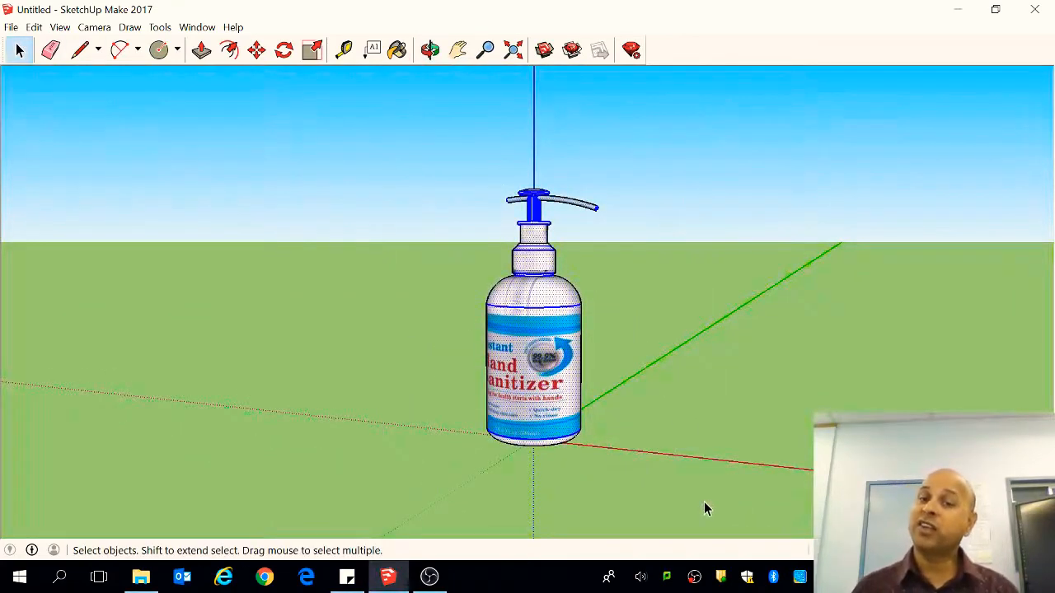
pyautogui.rightClick(524, 372)
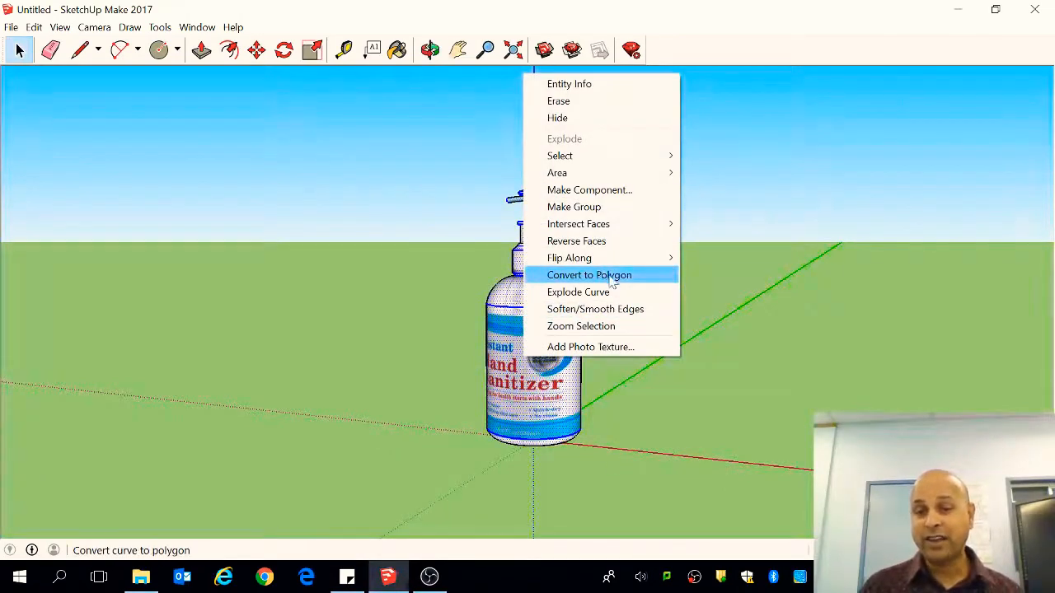
pyautogui.click(624, 317)
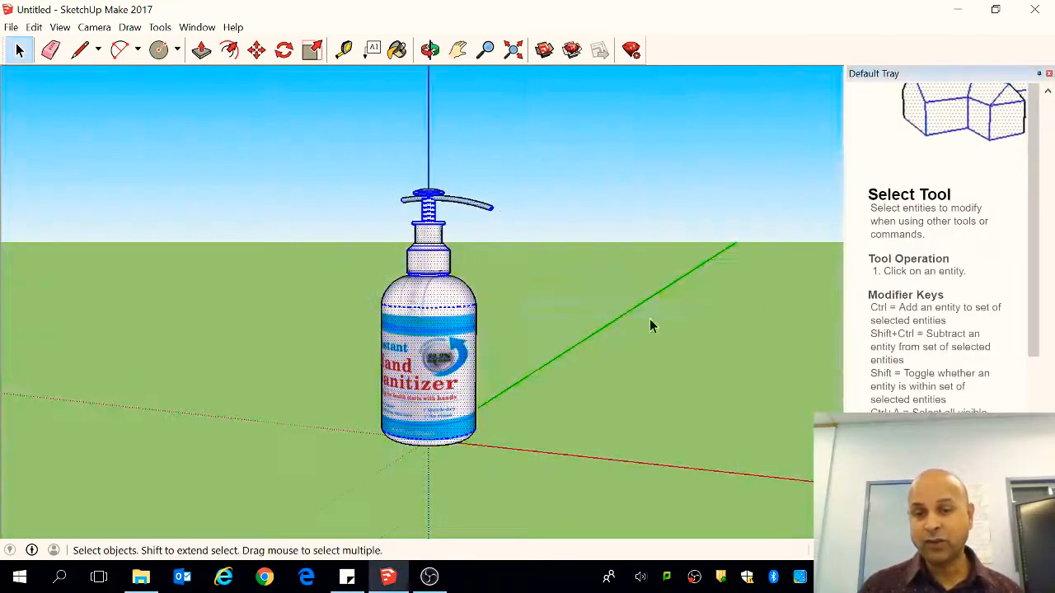
pyautogui.click(937, 93)
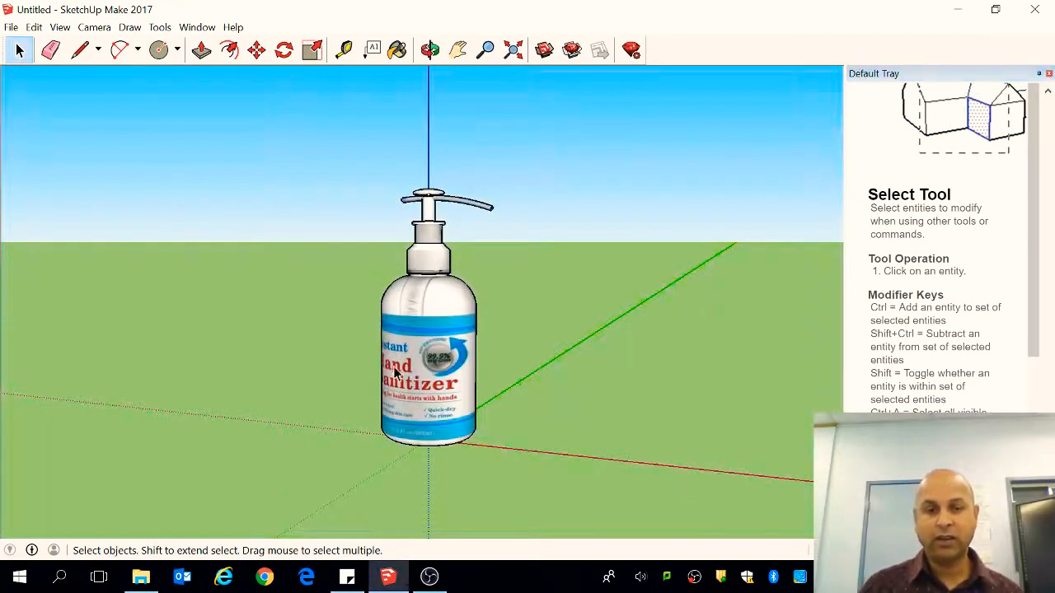
# - Examine the smoothed hand sanitizer bottle from different angles and distances
pyautogui.scroll(2, 387, 366)
pyautogui.click(430, 50)
pyautogui.moveTo(494, 289); pyautogui.dragTo(404, 290)
pyautogui.scroll(-3, 407, 427)
pyautogui.scroll(-3, 391, 429)
pyautogui.moveTo(386, 438); pyautogui.dragTo(395, 408)
pyautogui.scroll(6, 473, 437)
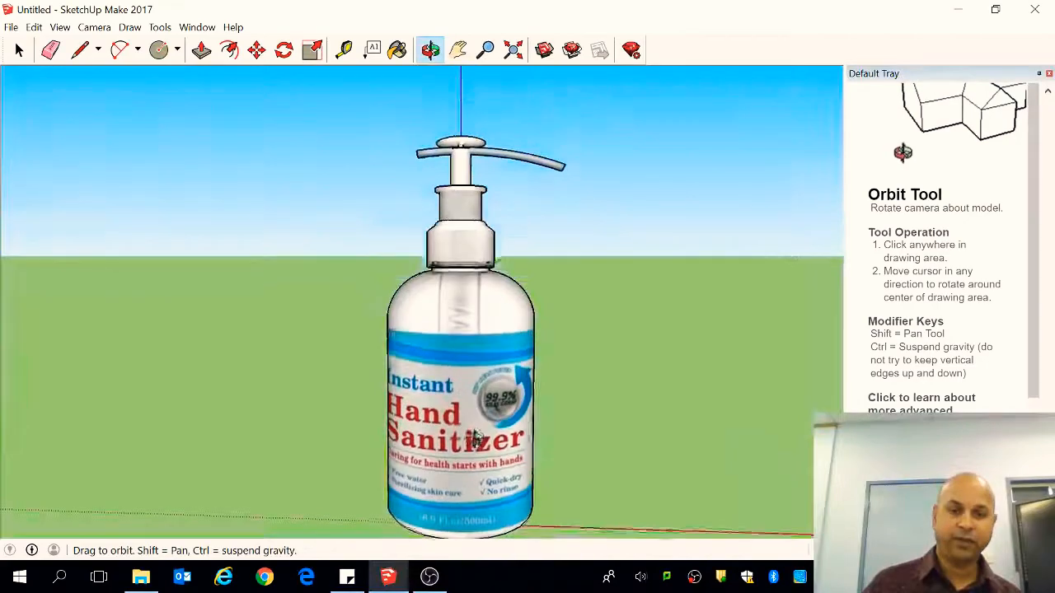
pyautogui.moveTo(475, 438); pyautogui.dragTo(473, 447)
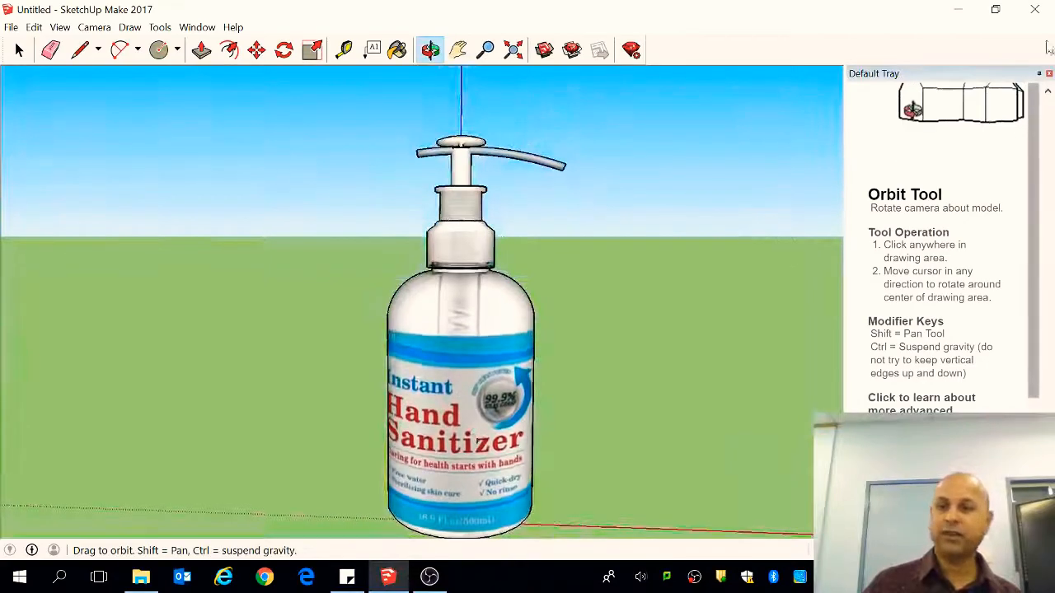